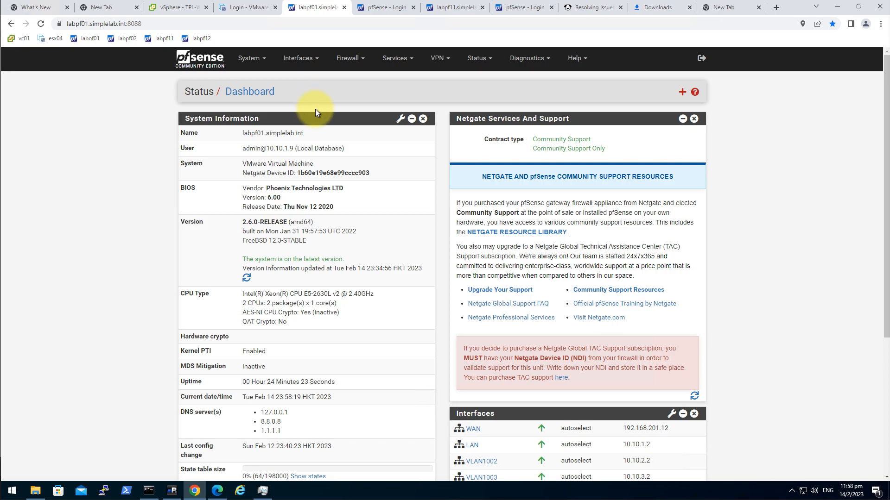
Open the Firewall menu on the labpf01 dashboard
{"action": "left_click", "coordinate": [343, 59]}
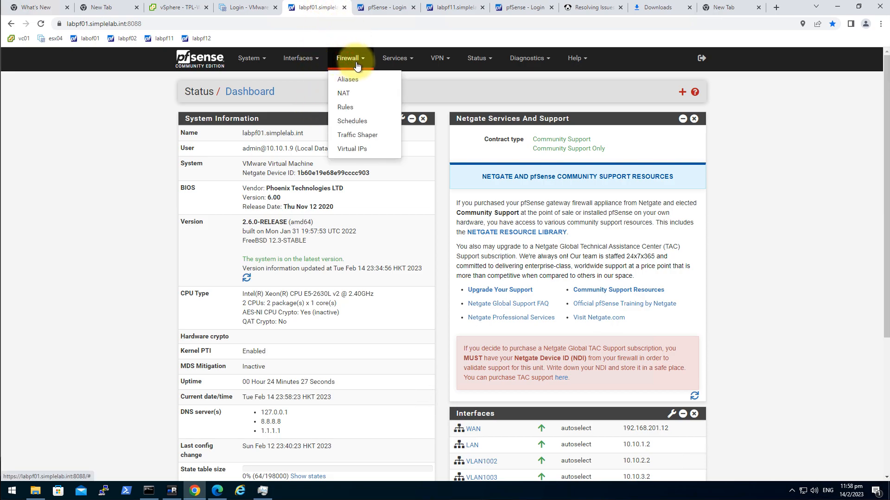
Start a new WAN firewall rule with protocol UDP
{"action": "left_click", "coordinate": [358, 115]}
{"action": "left_click", "coordinate": [240, 124]}
{"action": "left_click", "coordinate": [558, 255]}
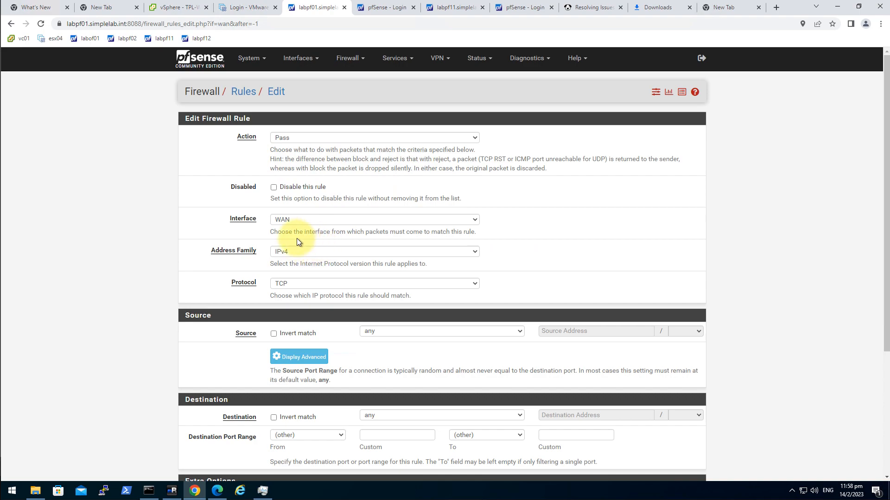
{"action": "left_click", "coordinate": [310, 283]}
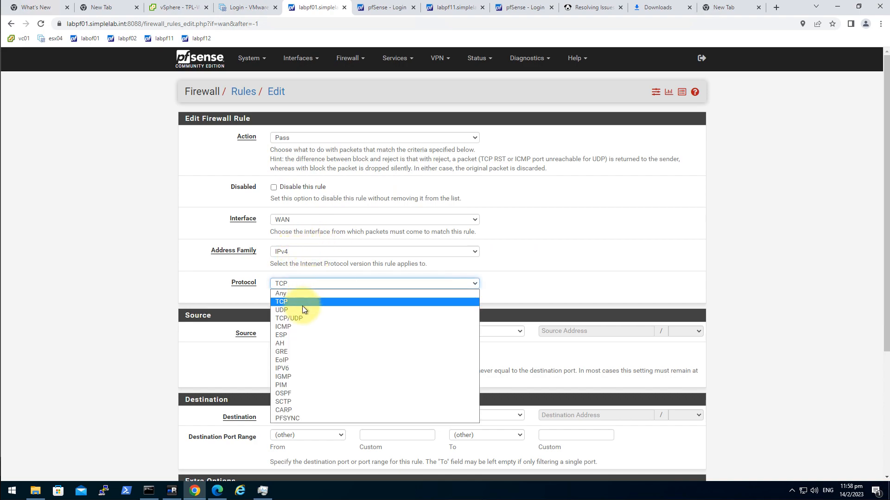
{"action": "left_click", "coordinate": [302, 304]}
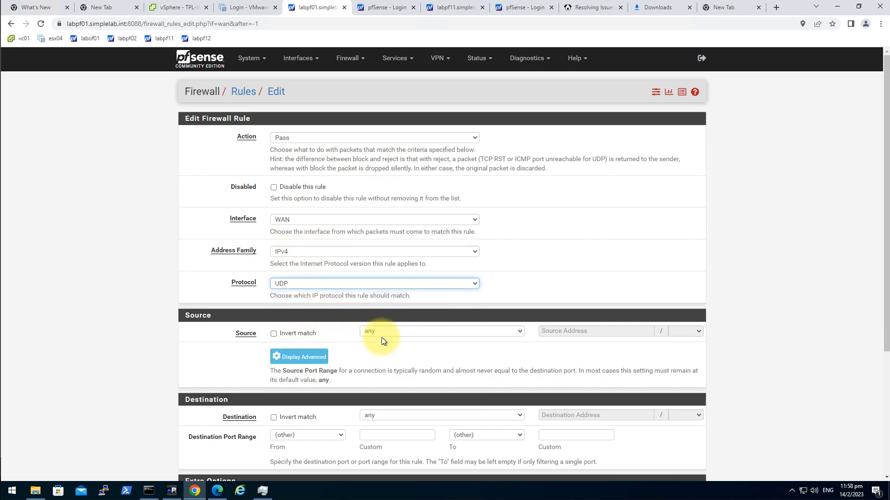
Set the rule source to network 192.168.201.21/32
{"action": "left_click", "coordinate": [405, 332]}
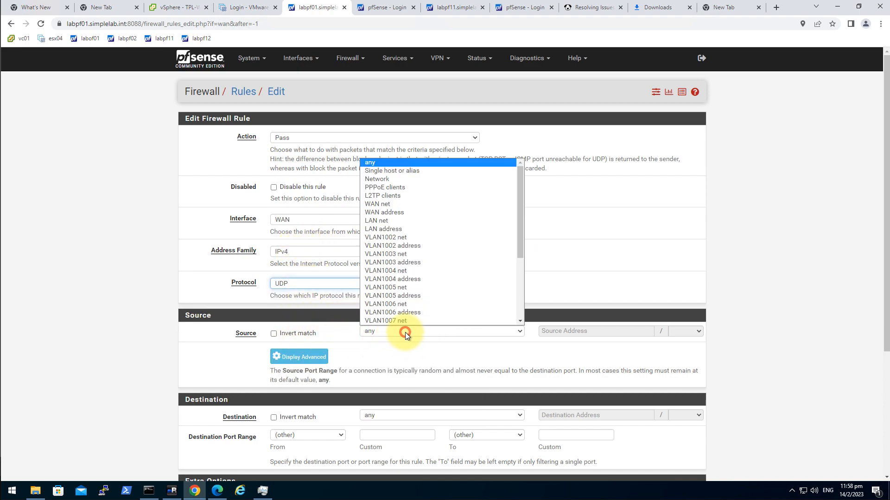
{"action": "left_click", "coordinate": [419, 179]}
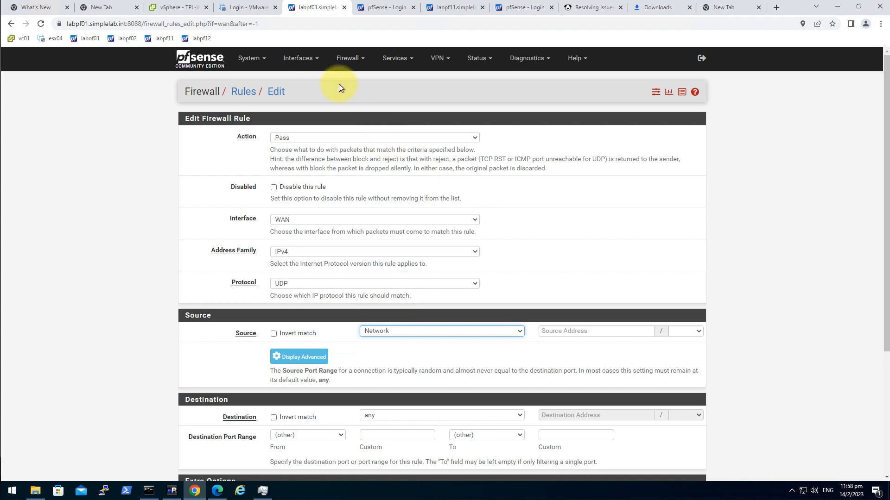
{"action": "left_click", "coordinate": [549, 331]}
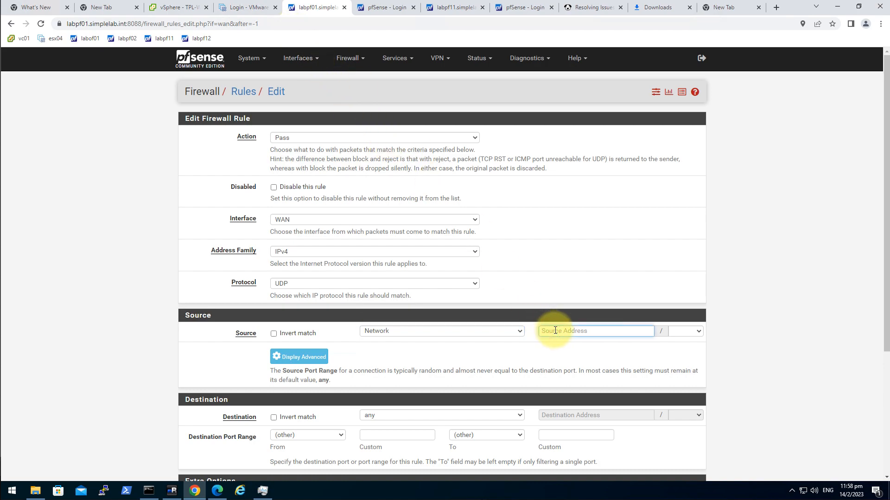
{"action": "type", "text": "192.168.201.21"}
{"action": "left_click", "coordinate": [680, 330]}
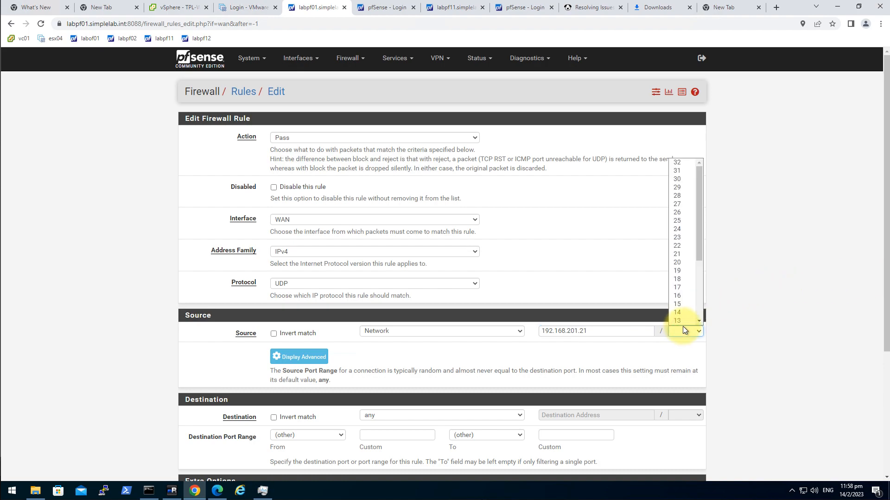
{"action": "key", "text": "Down"}
{"action": "key", "text": "Return"}
{"action": "left_click", "coordinate": [810, 280]}
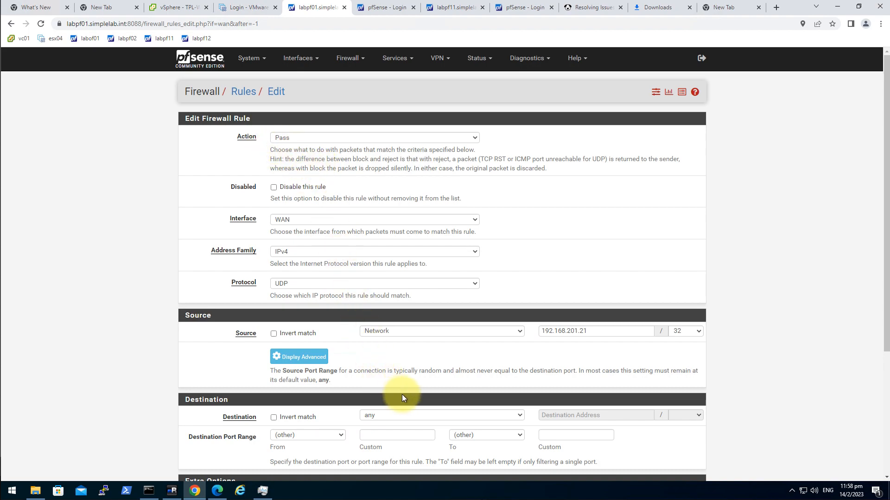
Set the rule destination to network 192.168.201.11/32
{"action": "left_click", "coordinate": [484, 417]}
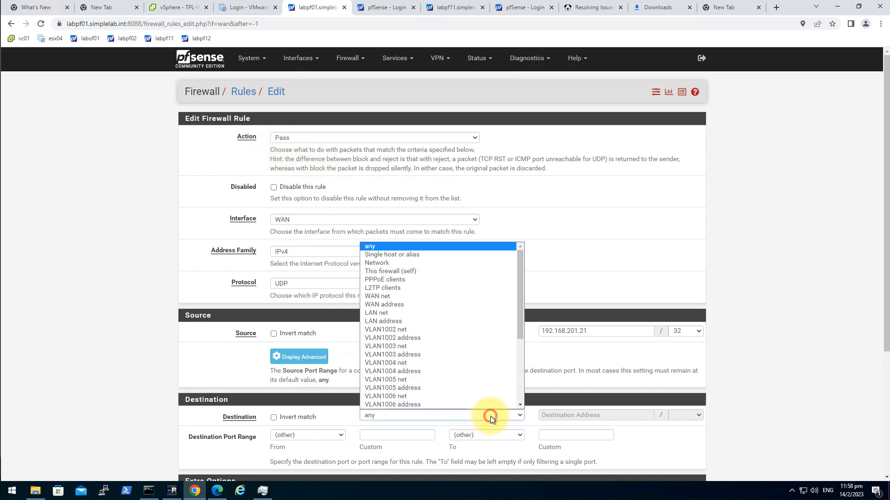
{"action": "left_click", "coordinate": [431, 262]}
{"action": "left_click", "coordinate": [587, 416]}
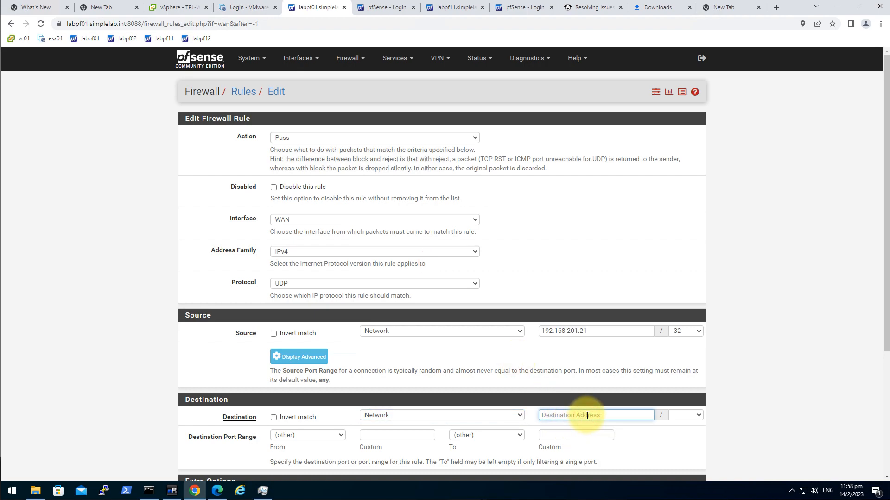
{"action": "type", "text": "192.168.201.11"}
{"action": "key", "text": "Tab"}
{"action": "type", "text": "32"}
{"action": "left_click", "coordinate": [788, 385]}
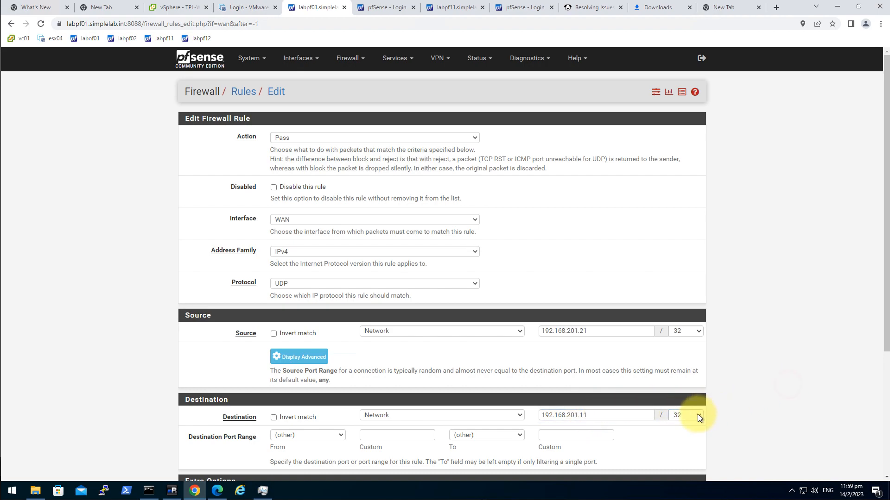
Set the destination port to ISAKMP (500) and save the rule
{"action": "scroll", "coordinate": [772, 409], "scroll_direction": "down", "scroll_amount": 1}
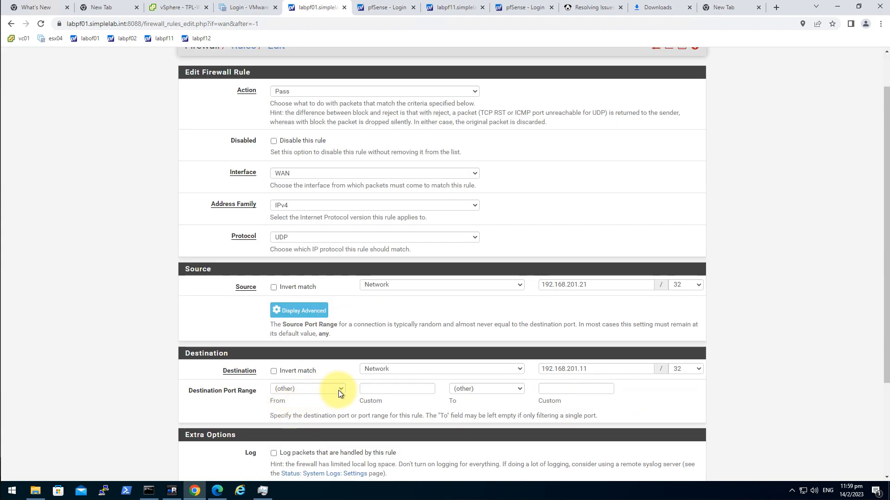
{"action": "left_click", "coordinate": [385, 388]}
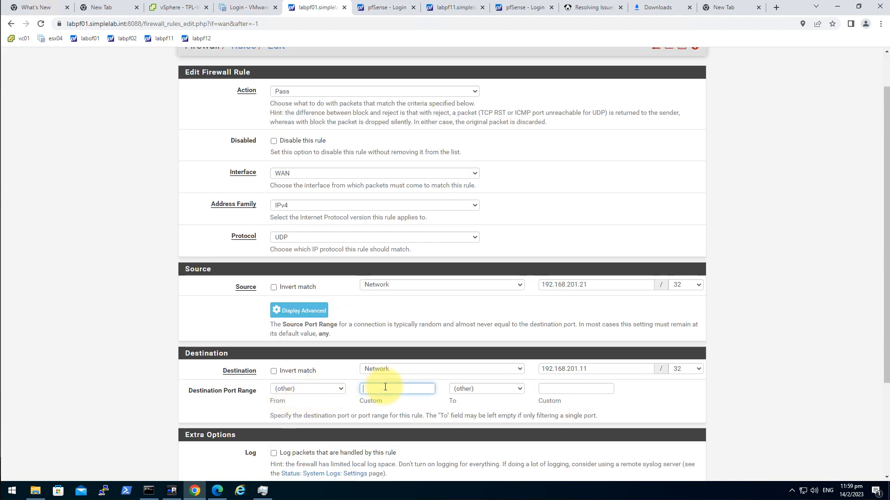
{"action": "left_click", "coordinate": [341, 389]}
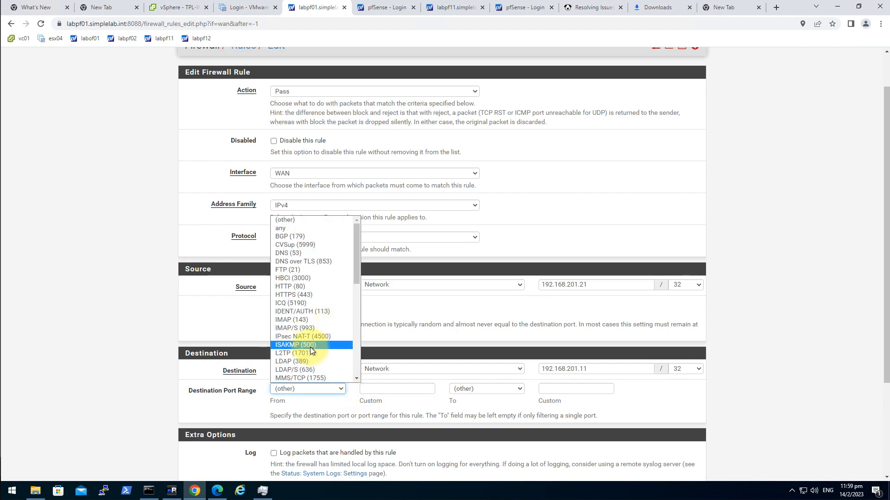
{"action": "left_click", "coordinate": [310, 346]}
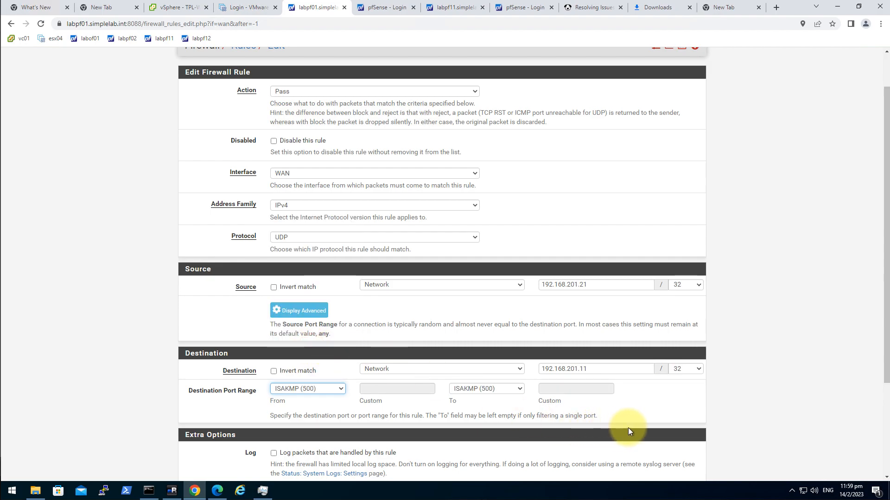
{"action": "scroll", "coordinate": [571, 388], "scroll_direction": "down", "scroll_amount": 3}
{"action": "left_click", "coordinate": [287, 432]}
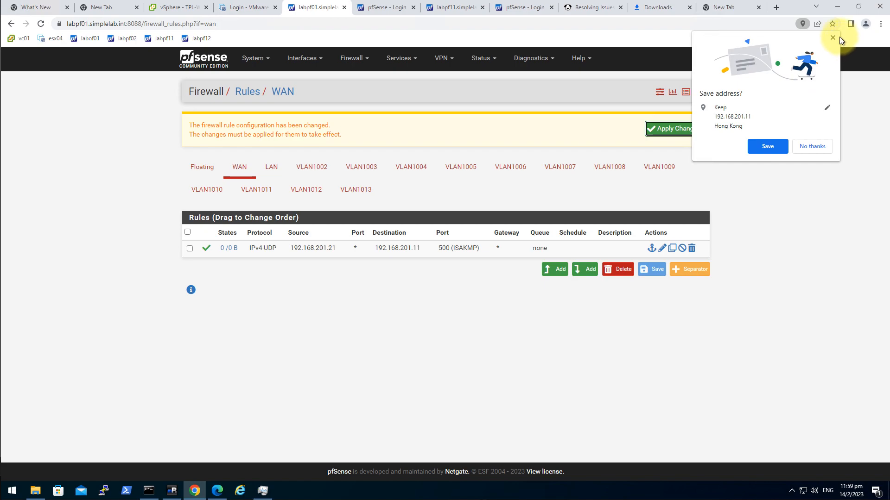
Duplicate the ISAKMP rule and change its destination port to IPsec NAT-T (4500)
{"action": "left_click", "coordinate": [832, 38]}
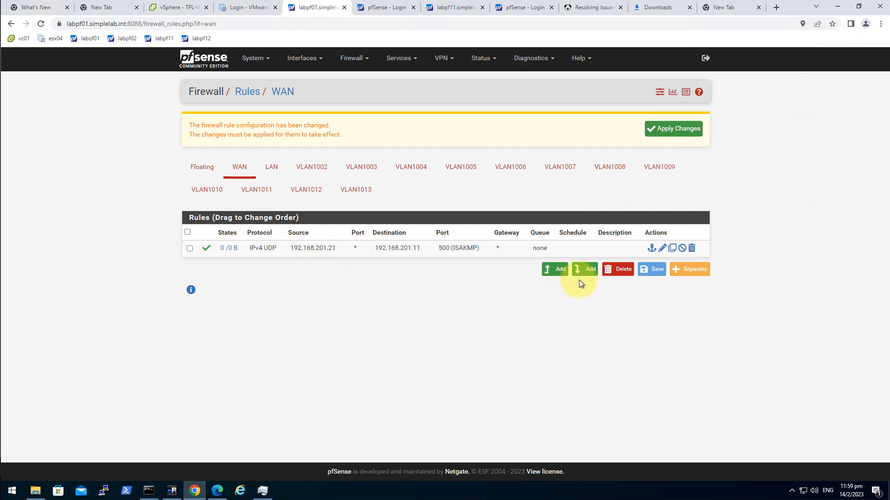
{"action": "left_click", "coordinate": [672, 249]}
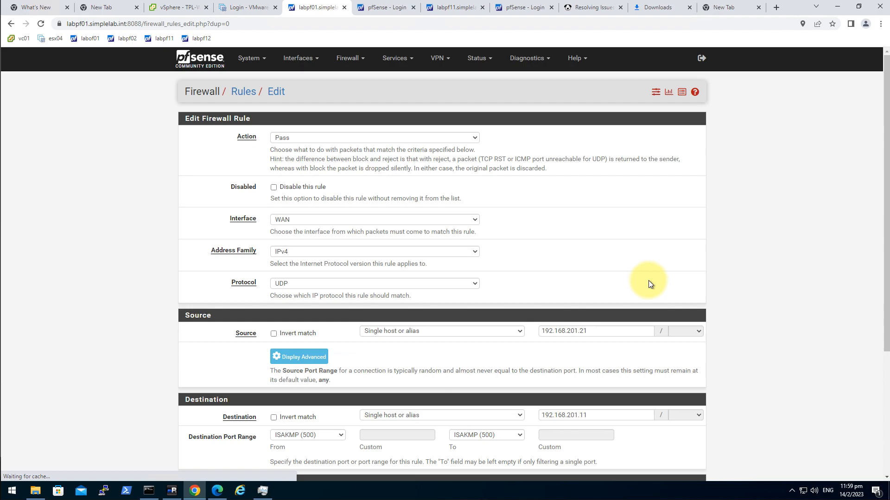
{"action": "scroll", "coordinate": [602, 283], "scroll_direction": "down", "scroll_amount": 4}
{"action": "scroll", "coordinate": [423, 252], "scroll_direction": "up", "scroll_amount": 4}
{"action": "scroll", "coordinate": [389, 264], "scroll_direction": "down", "scroll_amount": 4}
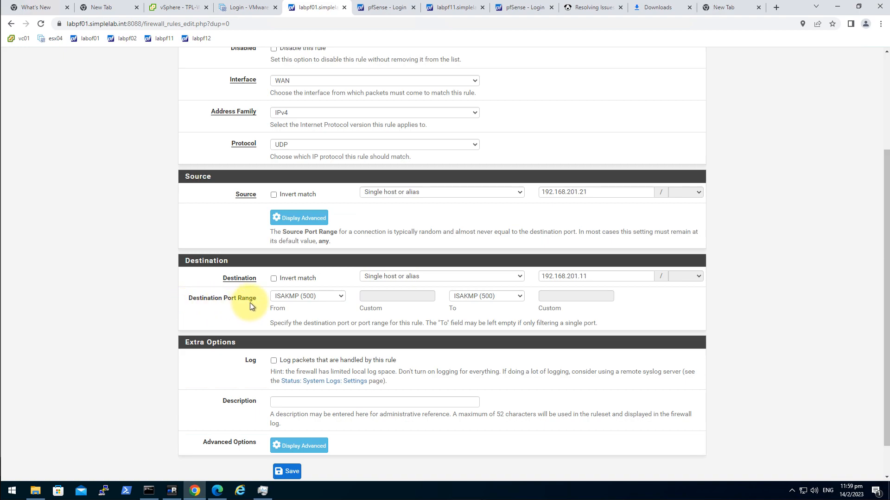
{"action": "left_click", "coordinate": [339, 297]}
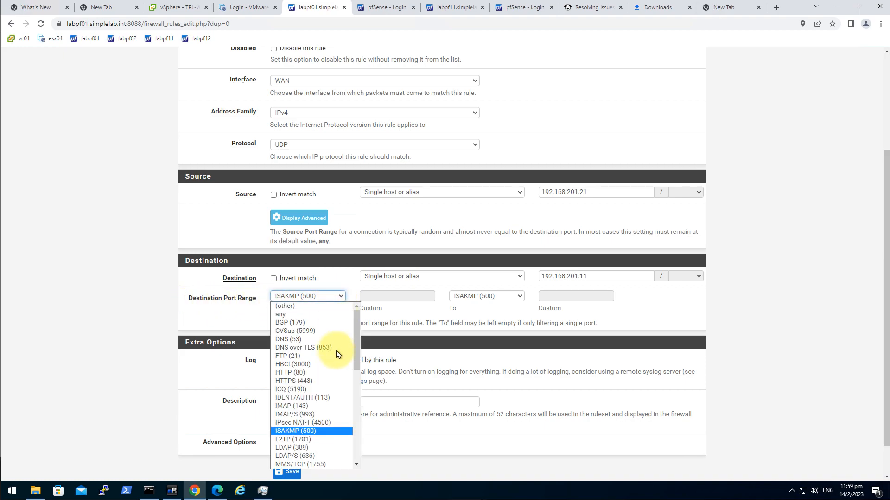
{"action": "left_click", "coordinate": [337, 424]}
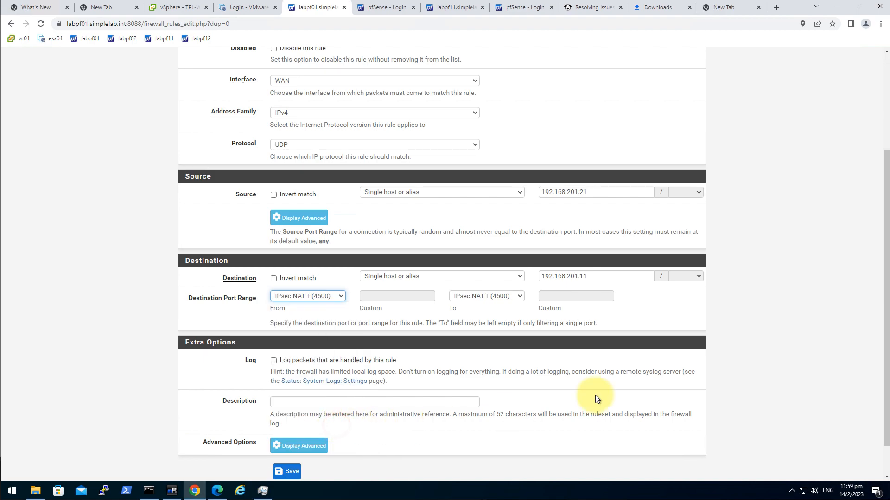
Save the port 4500 rule, apply the firewall changes, and switch to labpf11
{"action": "left_click", "coordinate": [289, 472]}
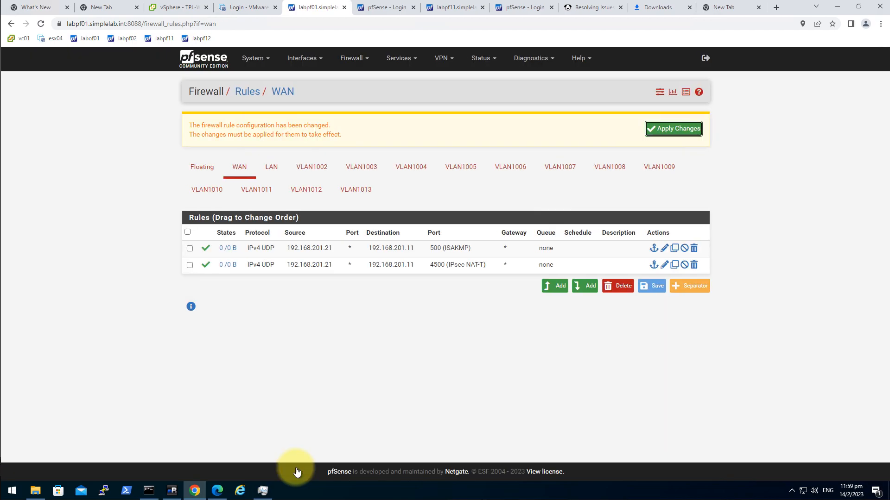
{"action": "left_click", "coordinate": [676, 130]}
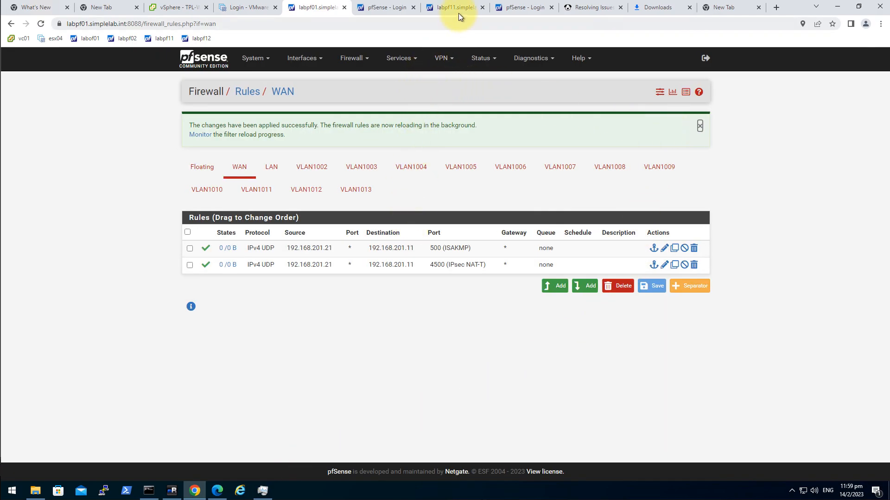
{"action": "left_click", "coordinate": [458, 11]}
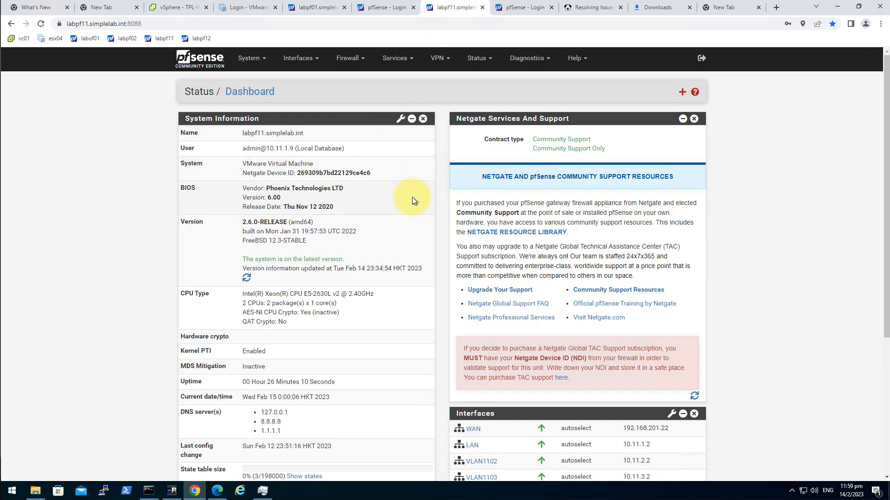
On labpf11, start a new WAN firewall rule with protocol UDP
{"action": "left_click", "coordinate": [355, 62]}
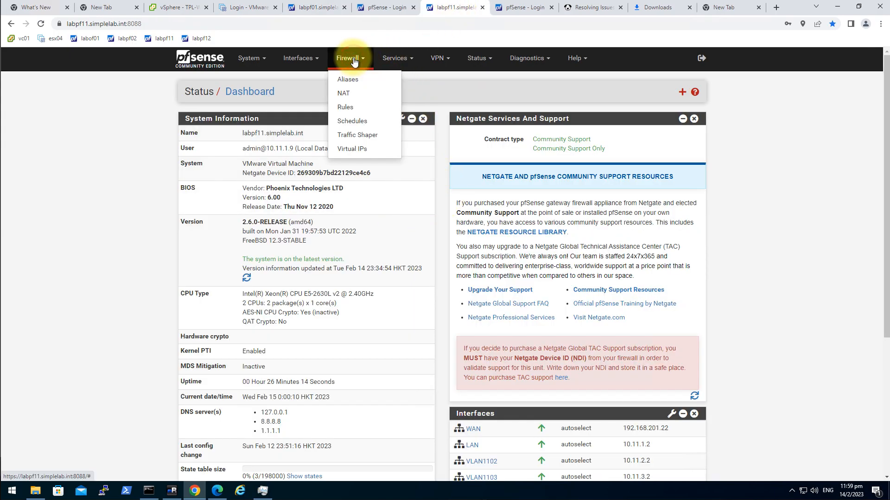
{"action": "left_click", "coordinate": [374, 112]}
{"action": "left_click", "coordinate": [240, 123]}
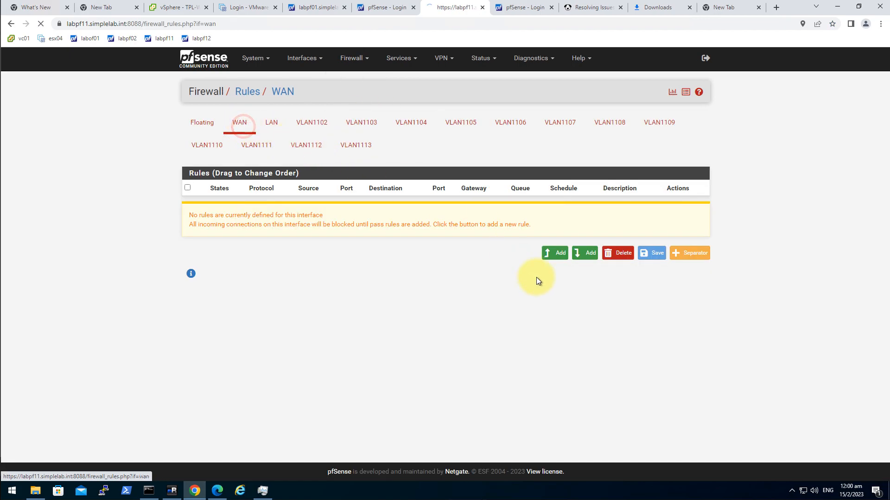
{"action": "left_click", "coordinate": [558, 259]}
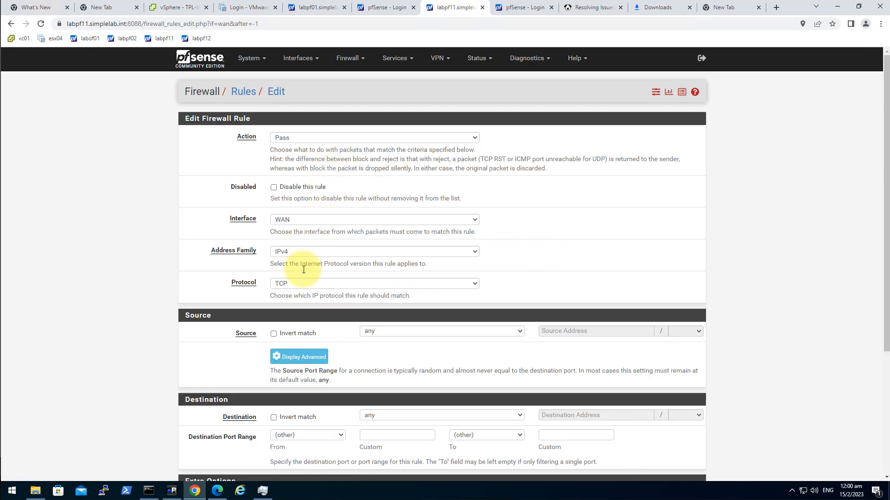
{"action": "left_click", "coordinate": [301, 284]}
{"action": "left_click", "coordinate": [292, 309]}
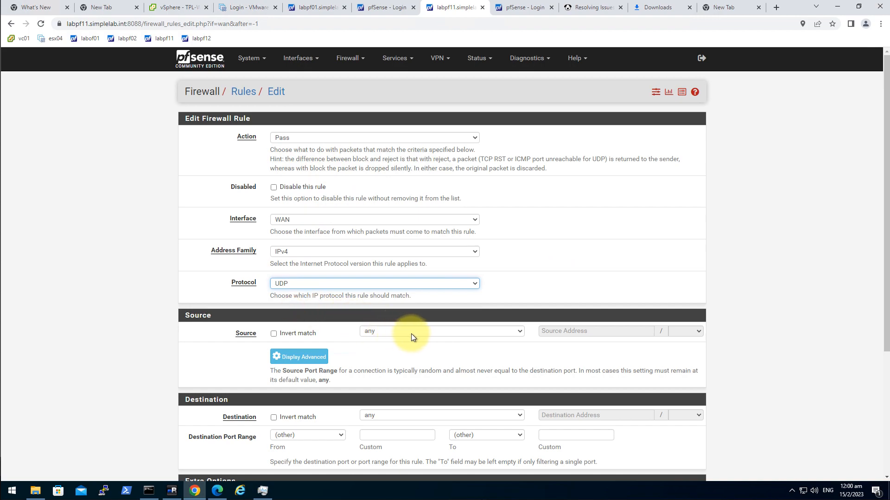
Set the rule source to network 192.168.201.11/32
{"action": "left_click", "coordinate": [423, 331]}
{"action": "left_click", "coordinate": [411, 180]}
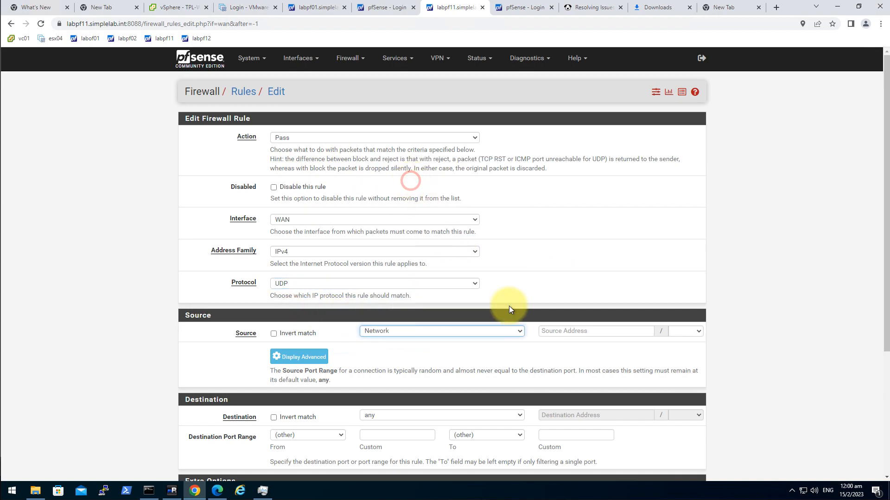
{"action": "left_click", "coordinate": [562, 329]}
{"action": "type", "text": "192.168"}
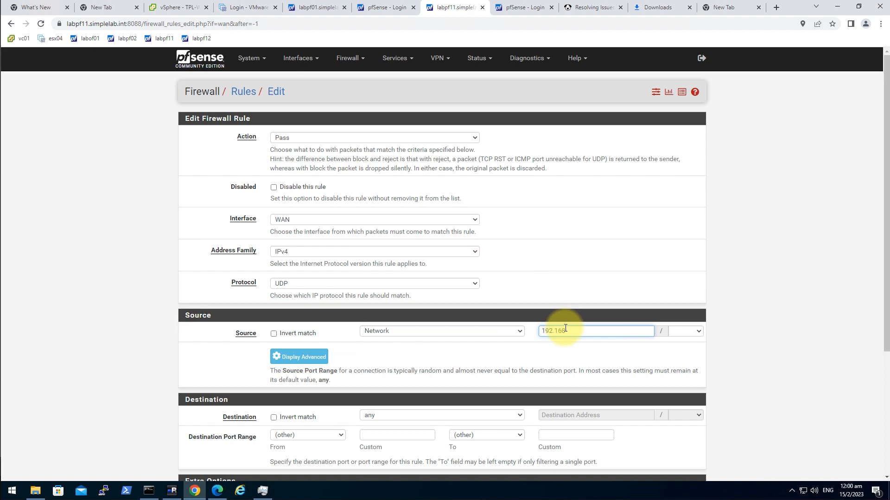
{"action": "type", "text": ".201.11"}
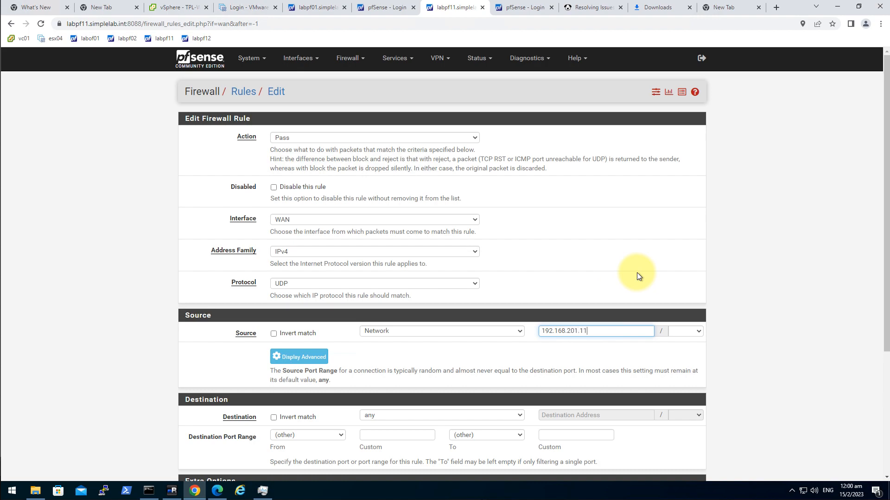
{"action": "key", "text": "Tab"}
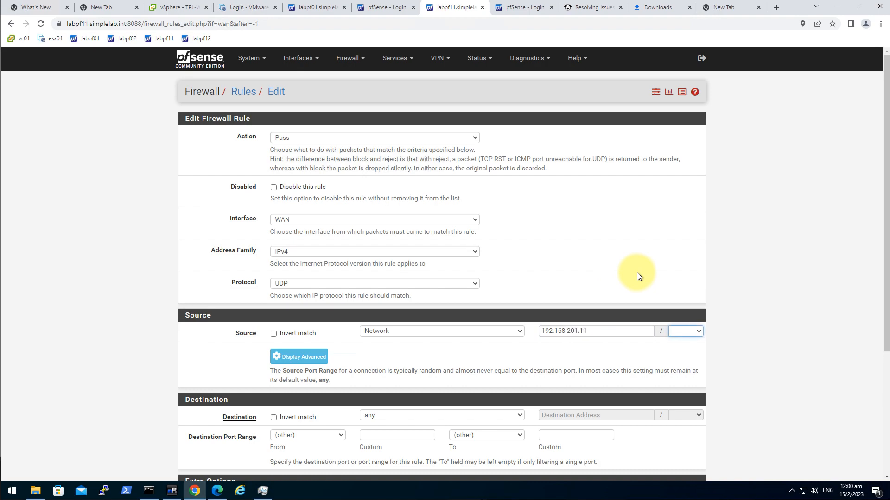
Set the rule destination to network 192.168.201.21/32
{"action": "left_click", "coordinate": [429, 416]}
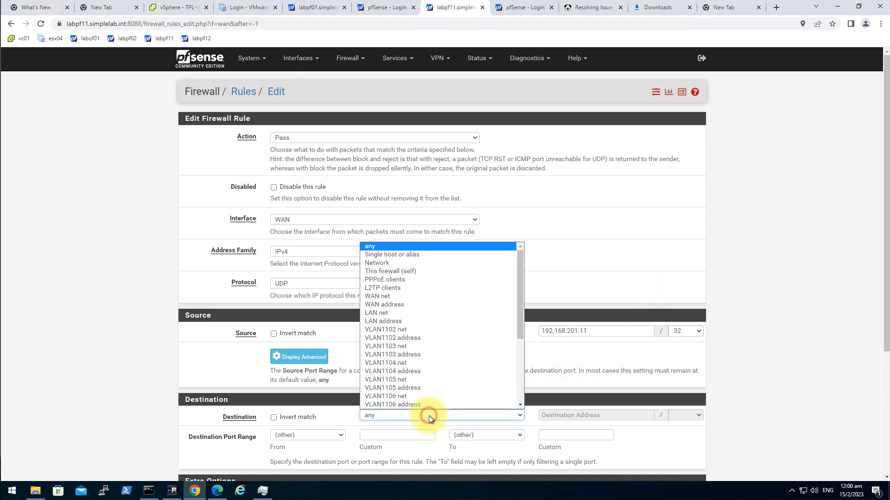
{"action": "left_click", "coordinate": [394, 265]}
{"action": "left_click", "coordinate": [579, 413]}
{"action": "type", "text": "192.168"}
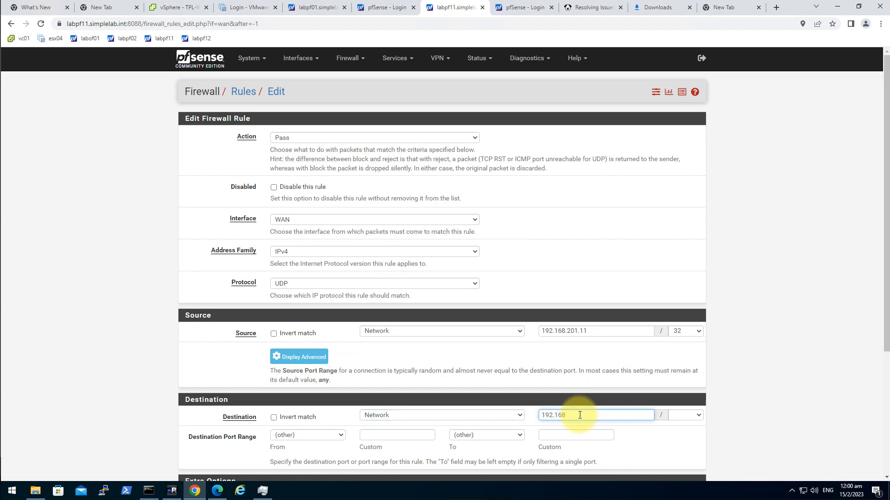
{"action": "type", "text": ".201.21"}
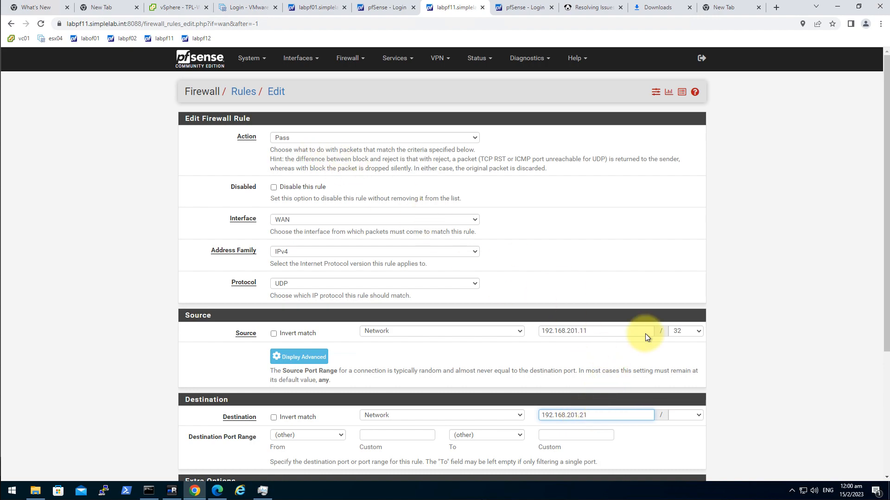
{"action": "left_click", "coordinate": [688, 415]}
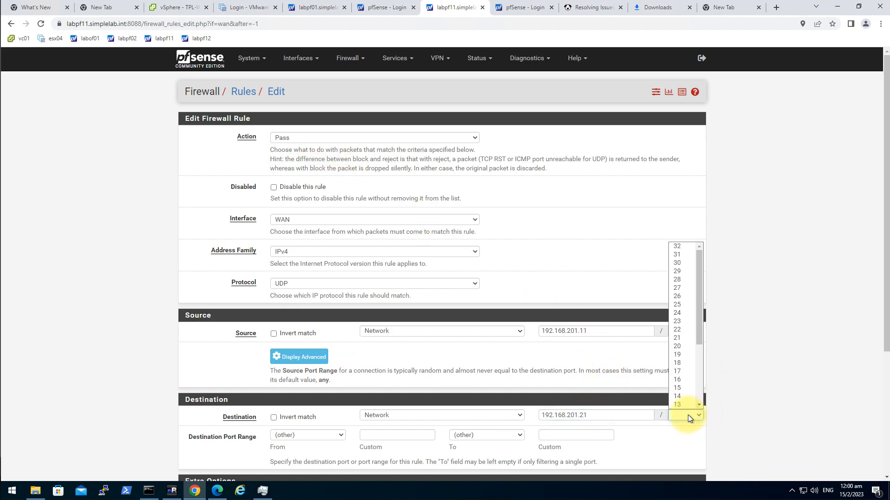
{"action": "key", "text": "Down"}
{"action": "key", "text": "Return"}
{"action": "left_click", "coordinate": [135, 438]}
Set the destination port to ISAKMP (500) and save the rule
{"action": "left_click", "coordinate": [327, 435]}
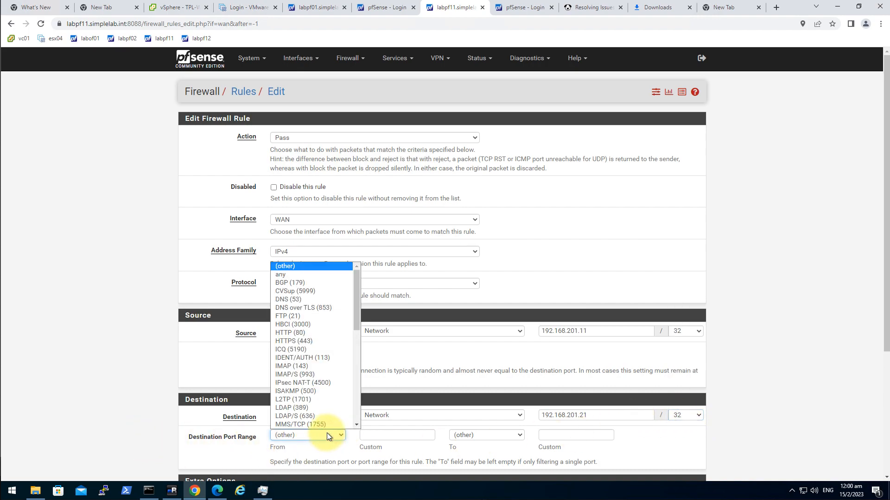
{"action": "left_click", "coordinate": [331, 391]}
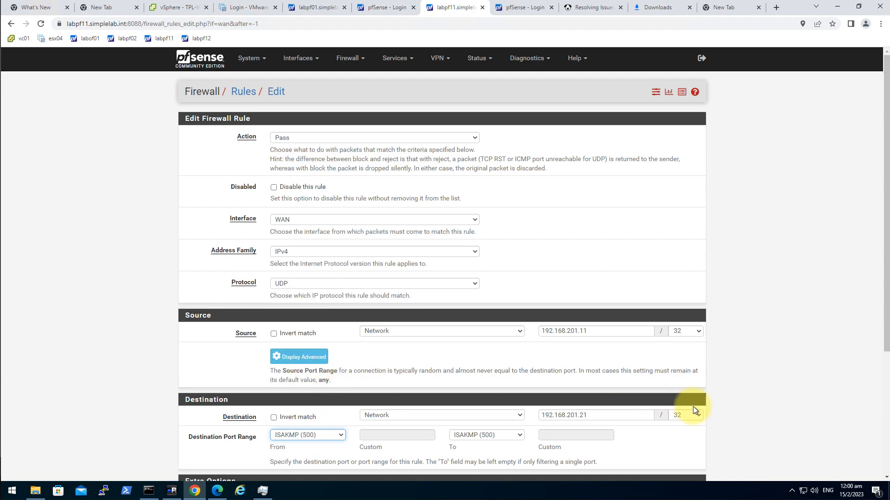
{"action": "scroll", "coordinate": [713, 421], "scroll_direction": "down", "scroll_amount": 4}
{"action": "left_click", "coordinate": [286, 439]}
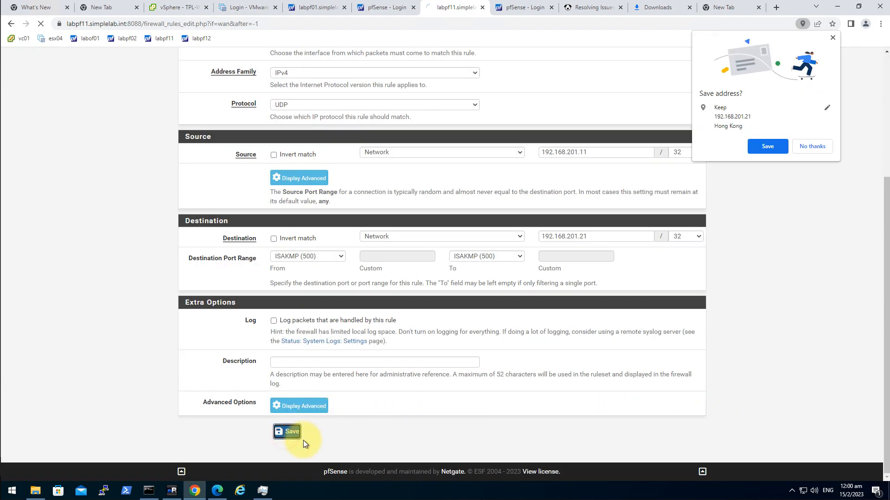
{"action": "left_click", "coordinate": [830, 38]}
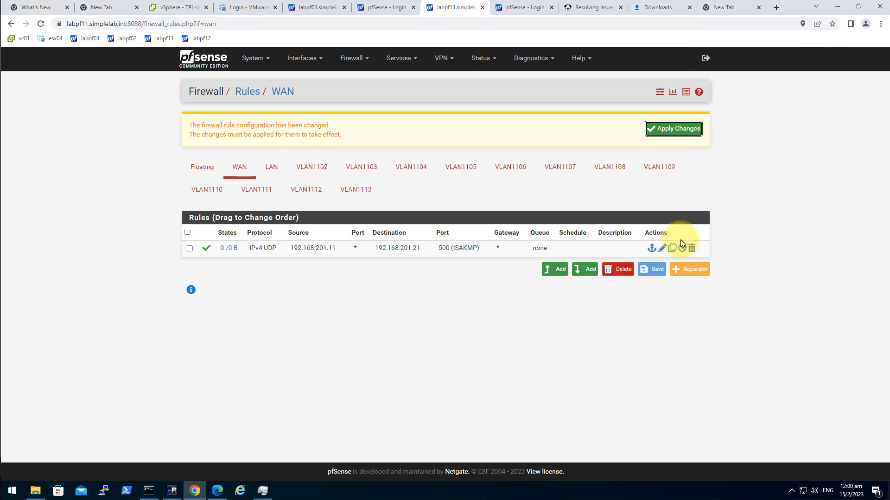
Duplicate the ISAKMP rule as a UDP 4500 (IPsec NAT-T) rule, then save and apply the changes
{"action": "left_click", "coordinate": [672, 249]}
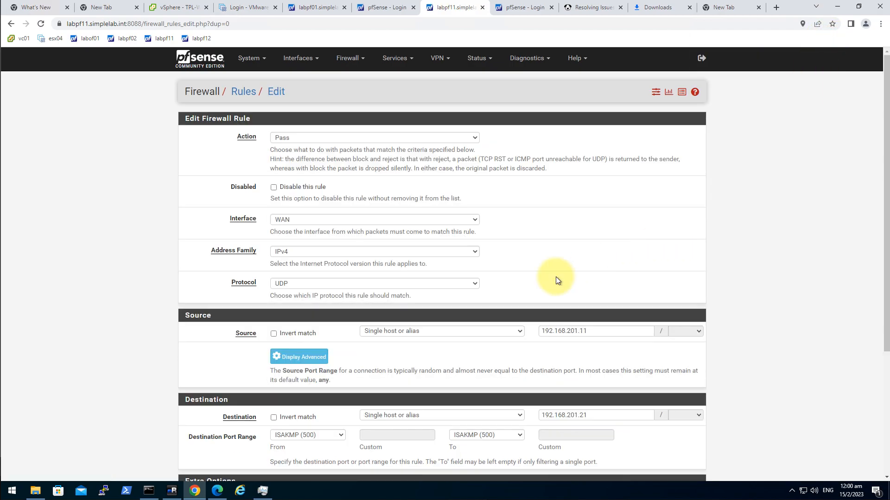
{"action": "scroll", "coordinate": [486, 310], "scroll_direction": "down", "scroll_amount": 1}
{"action": "left_click", "coordinate": [342, 389]}
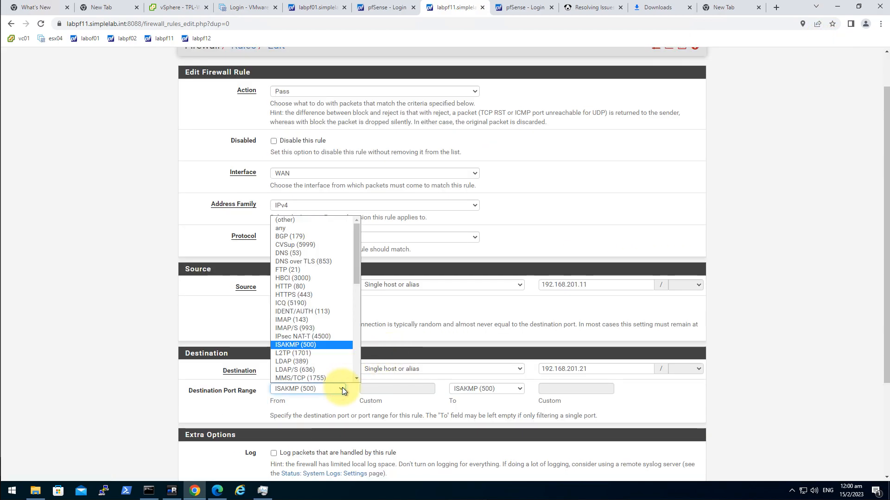
{"action": "left_click", "coordinate": [322, 337]}
{"action": "scroll", "coordinate": [344, 340], "scroll_direction": "down", "scroll_amount": 3}
{"action": "left_click", "coordinate": [294, 433]}
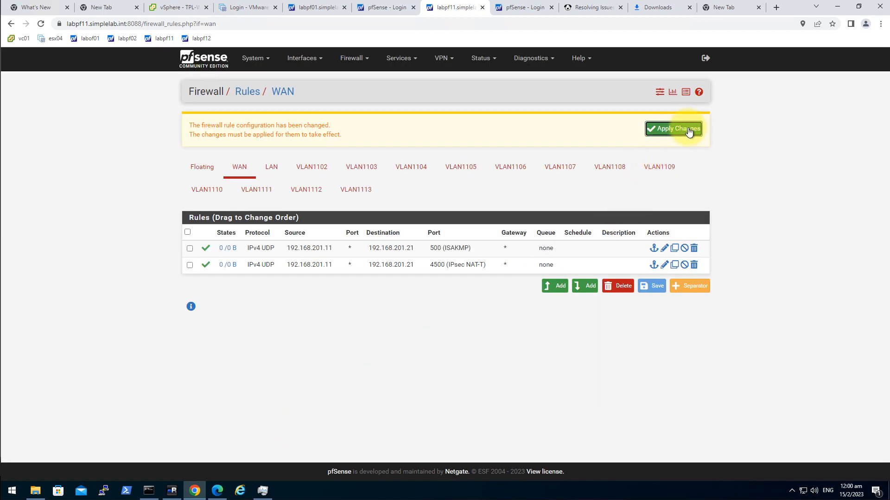
{"action": "left_click", "coordinate": [688, 132]}
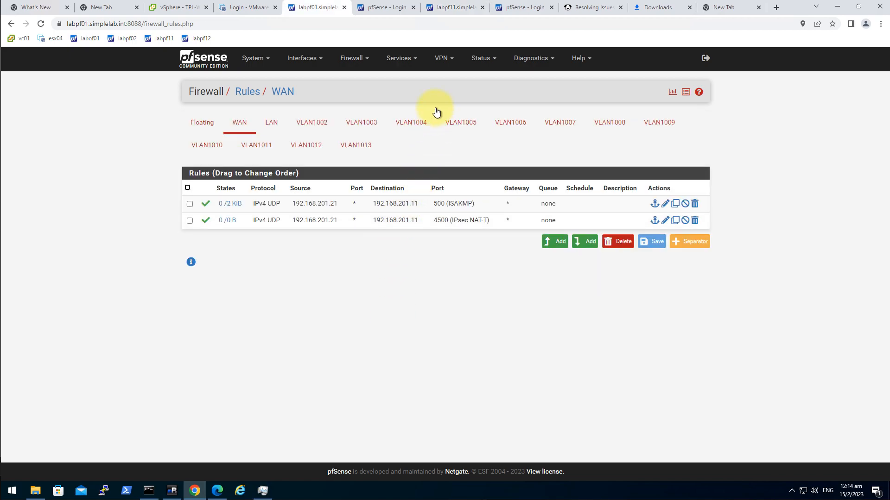
{"action": "left_click", "coordinate": [445, 58]}
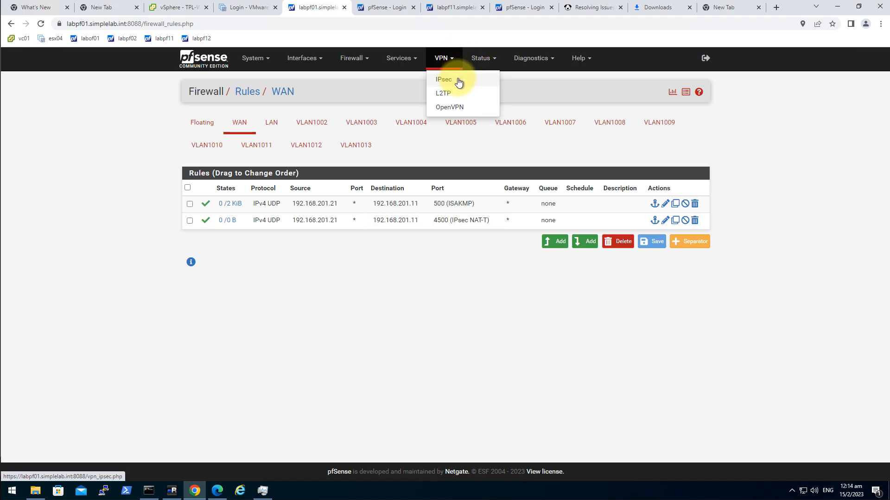
Add an IPsec phase 1 named IPsec on interface 192.168.201.11 with remote gateway 0.0.0.0
{"action": "left_click", "coordinate": [456, 82]}
{"action": "left_click", "coordinate": [692, 190]}
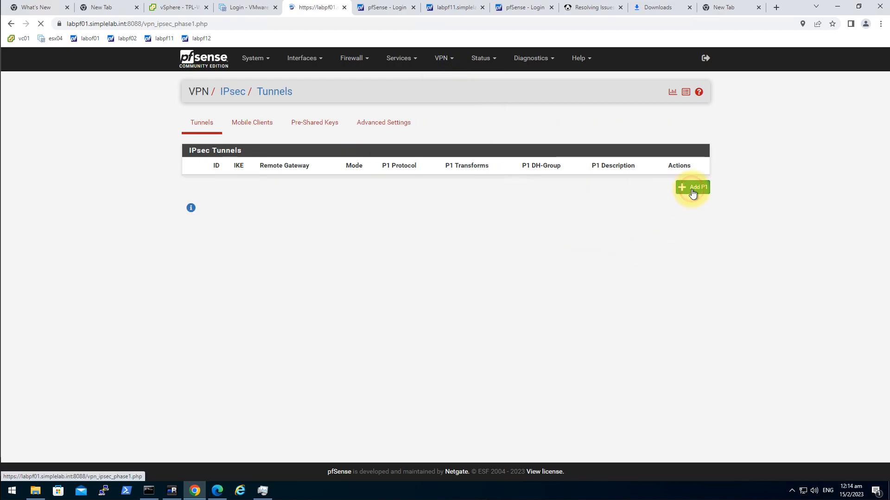
{"action": "left_click", "coordinate": [321, 170]}
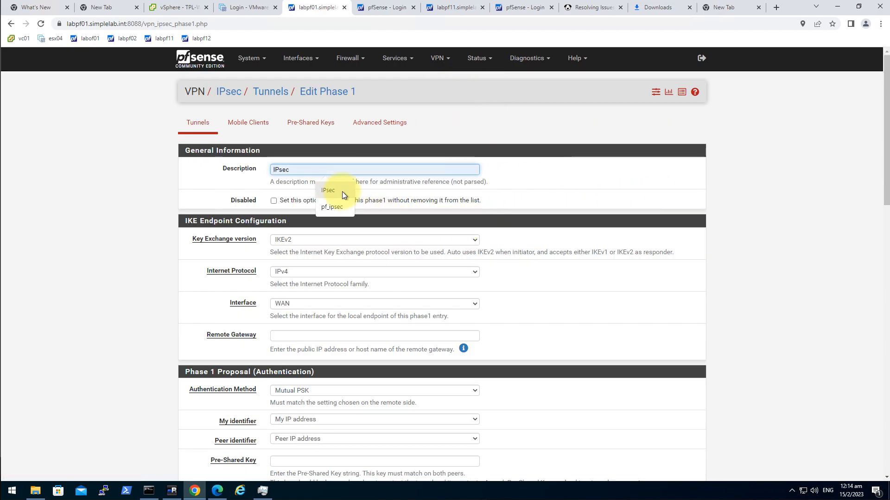
{"action": "left_click", "coordinate": [338, 190]}
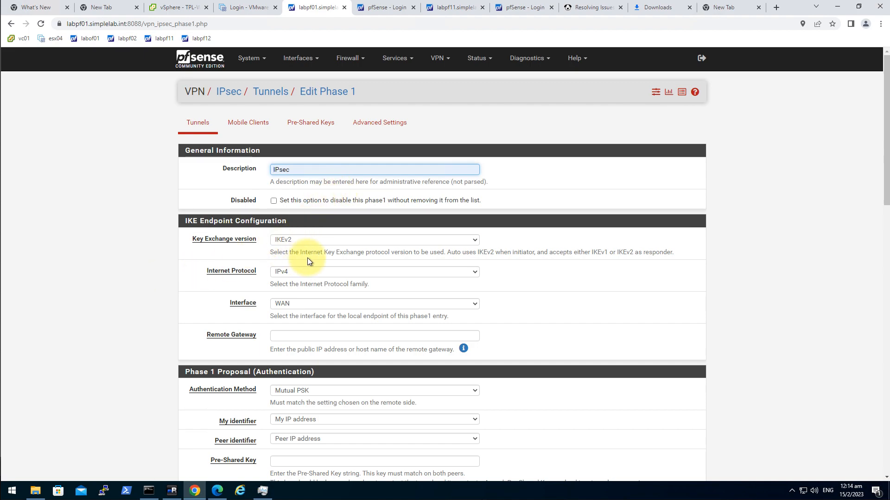
{"action": "left_click", "coordinate": [317, 305]}
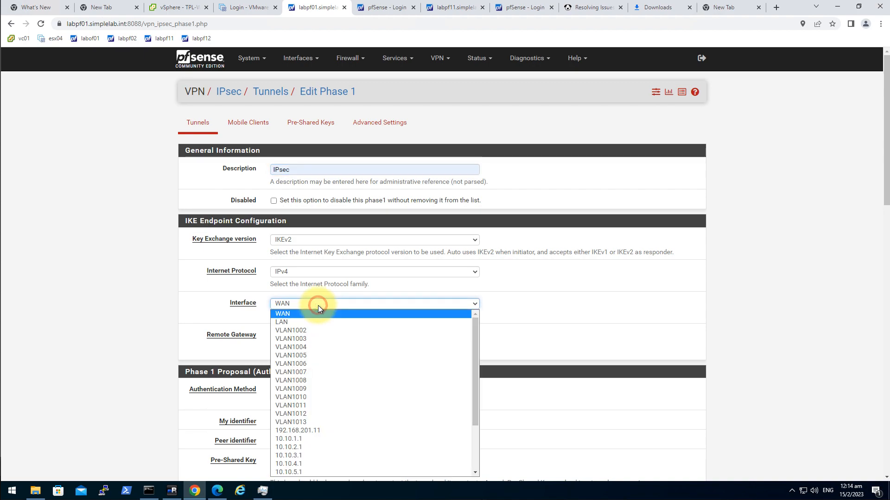
{"action": "left_click", "coordinate": [329, 431]}
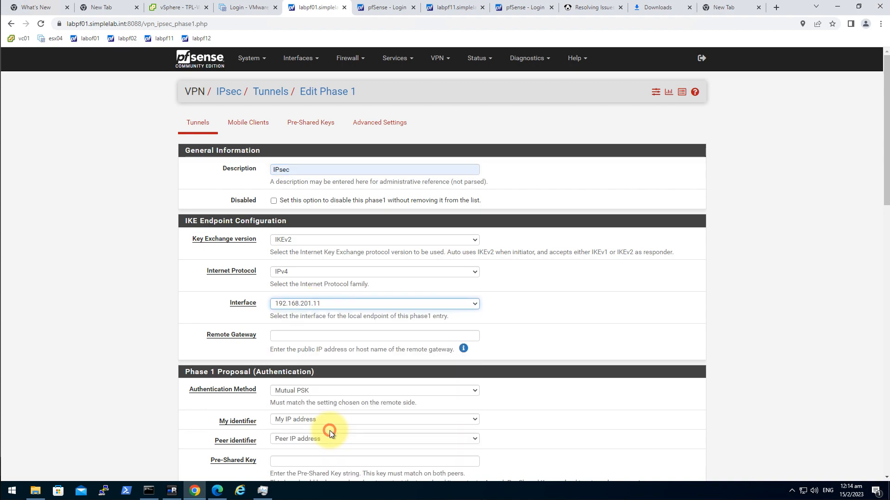
{"action": "left_click", "coordinate": [295, 337]}
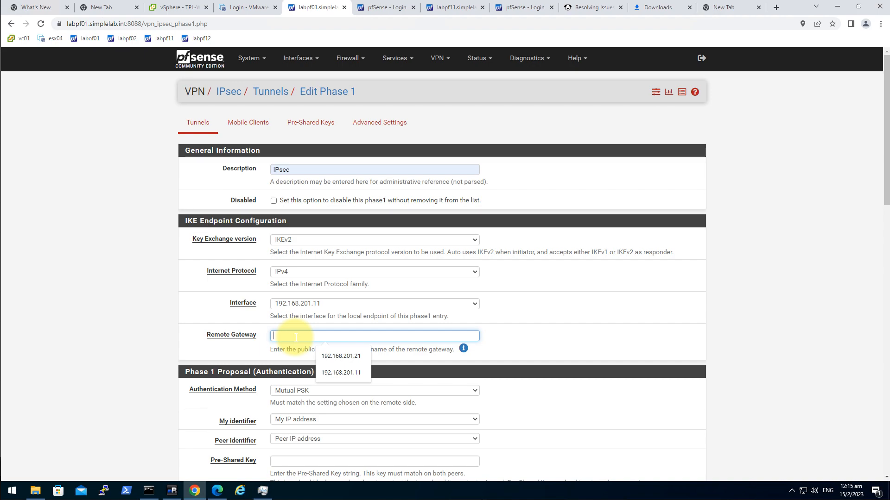
{"action": "type", "text": "0.0.0.0"}
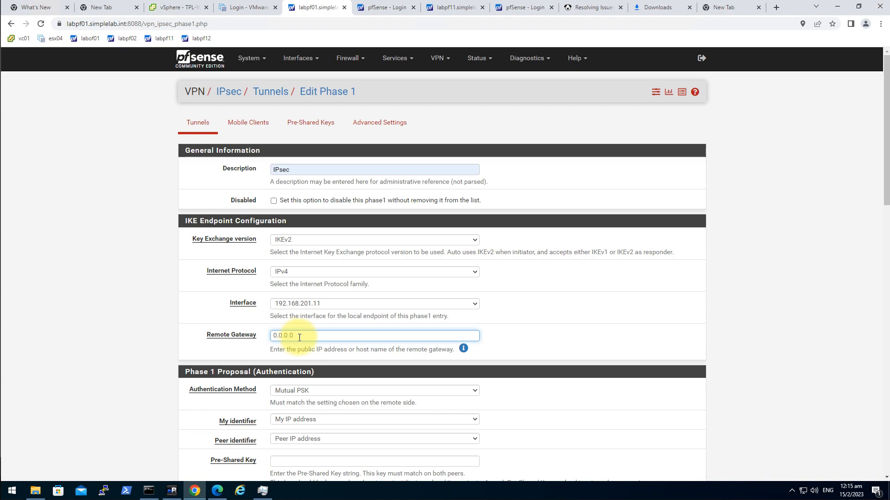
{"action": "left_click", "coordinate": [631, 354]}
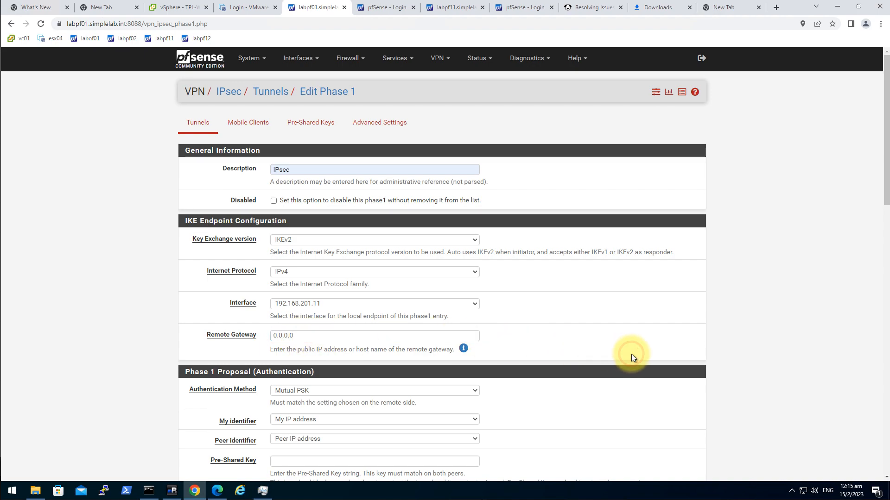
{"action": "left_click", "coordinate": [315, 334]}
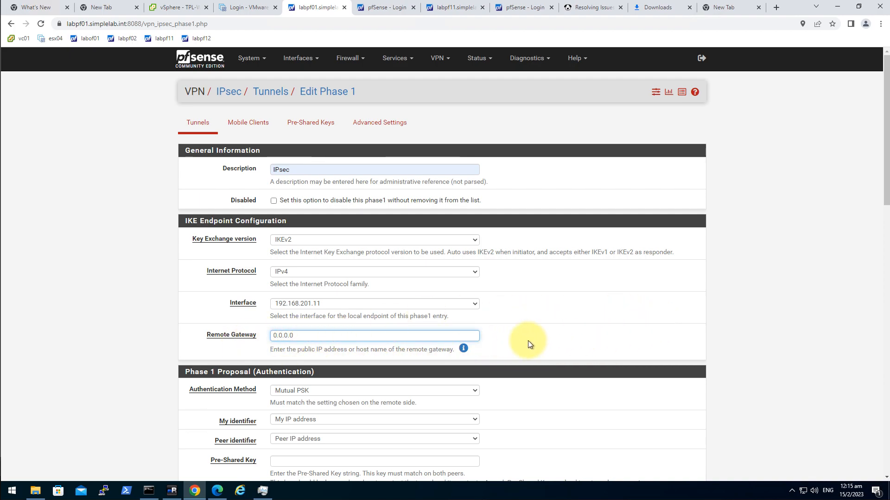
Keep Mutual PSK authentication and fill the pre-shared key from a saved value
{"action": "scroll", "coordinate": [655, 351], "scroll_direction": "down", "scroll_amount": 1}
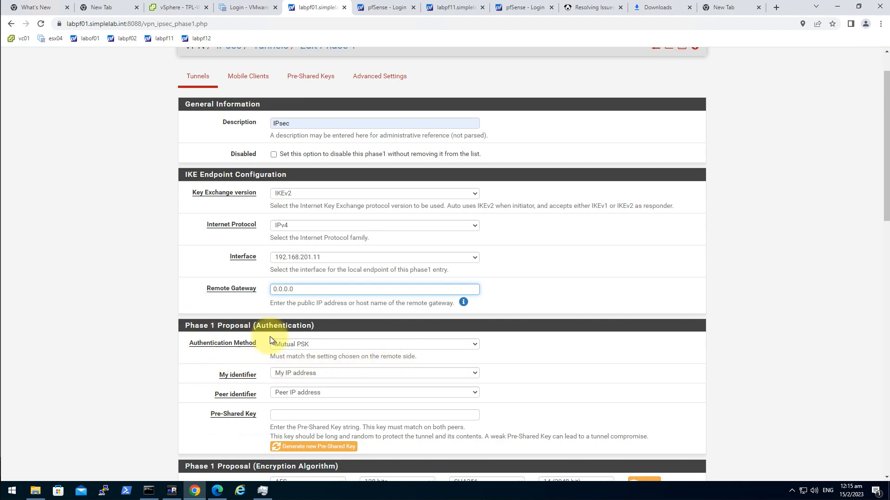
{"action": "left_click", "coordinate": [328, 344]}
{"action": "left_click", "coordinate": [655, 396]}
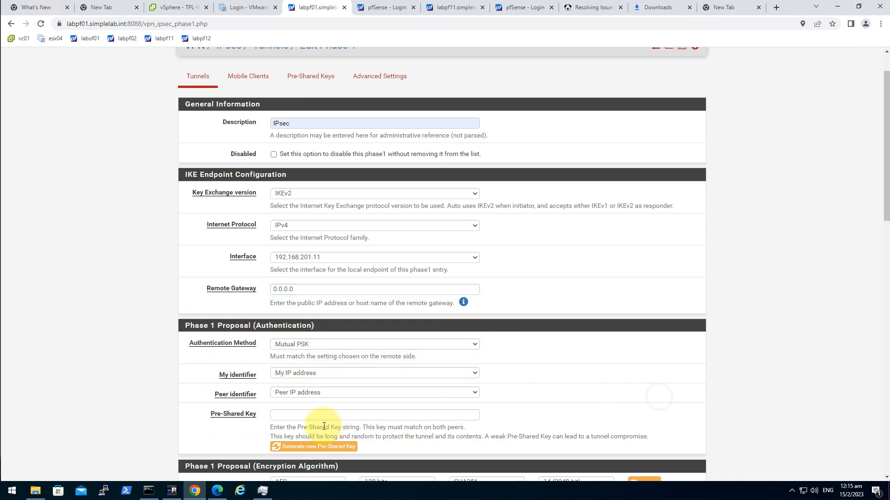
{"action": "left_click", "coordinate": [303, 415]}
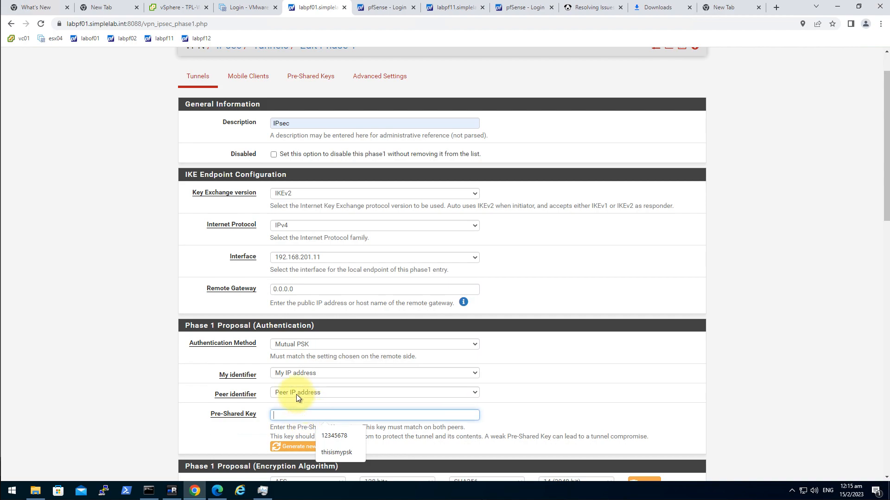
{"action": "left_click", "coordinate": [302, 381]}
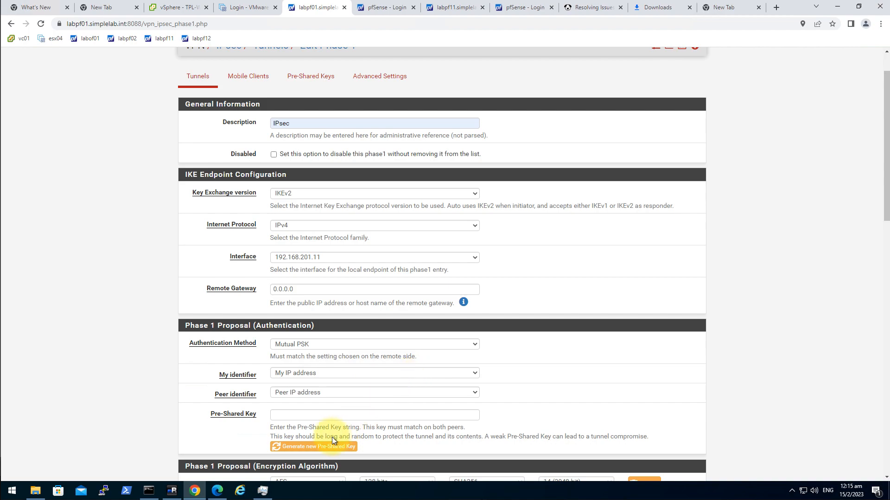
{"action": "left_click", "coordinate": [301, 414]}
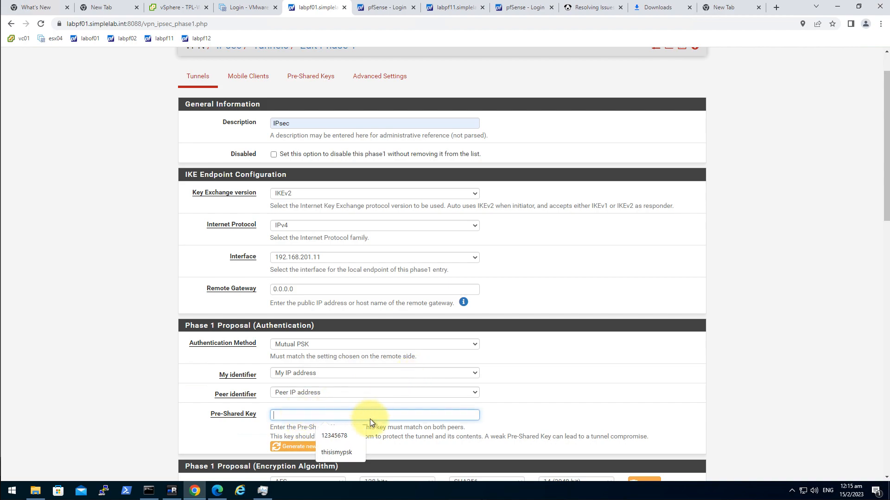
{"action": "left_click", "coordinate": [342, 453]}
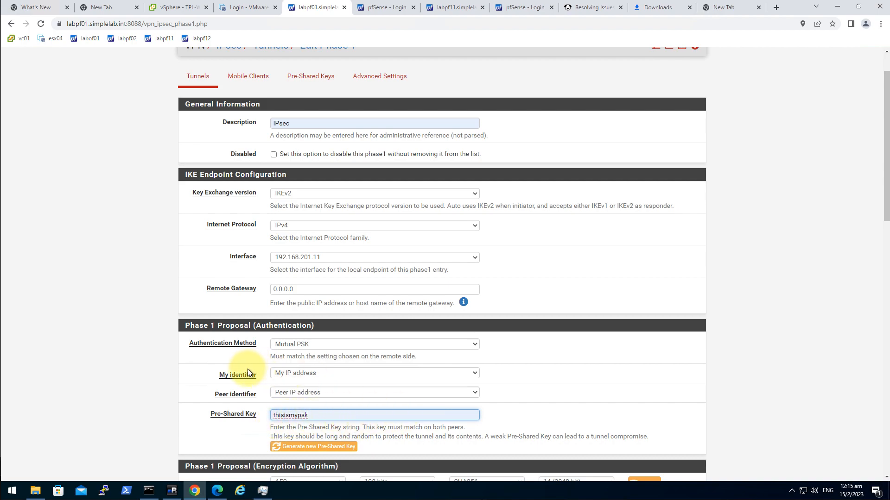
Set the local identifier to FQDN 12345678 and the peer identifier to ASN.1 DN 87654321
{"action": "left_click", "coordinate": [332, 373]}
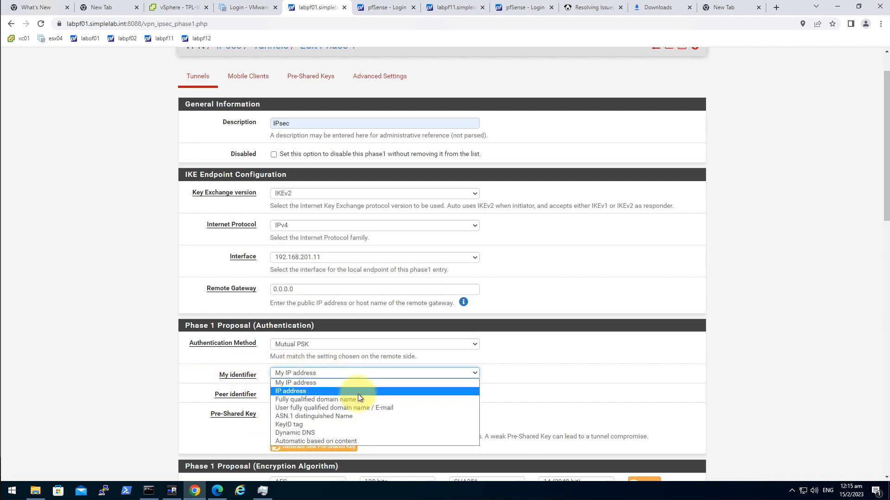
{"action": "left_click", "coordinate": [381, 399]}
{"action": "left_click", "coordinate": [324, 393]}
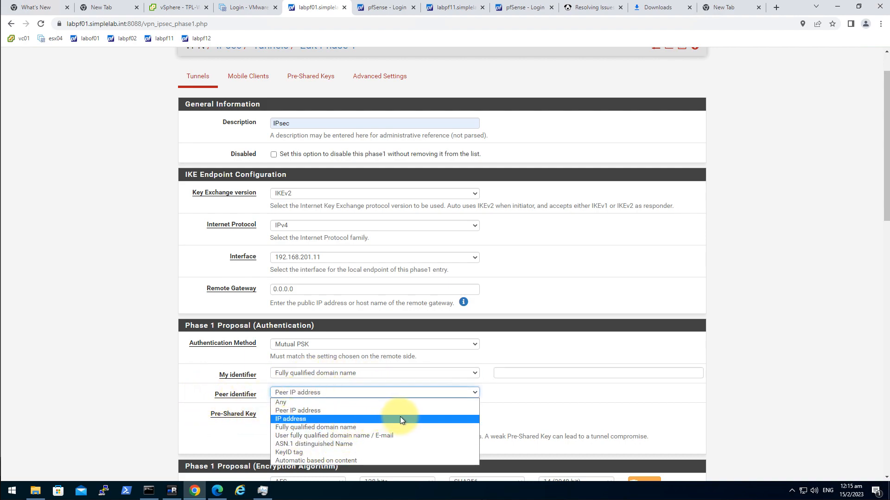
{"action": "left_click", "coordinate": [406, 444]}
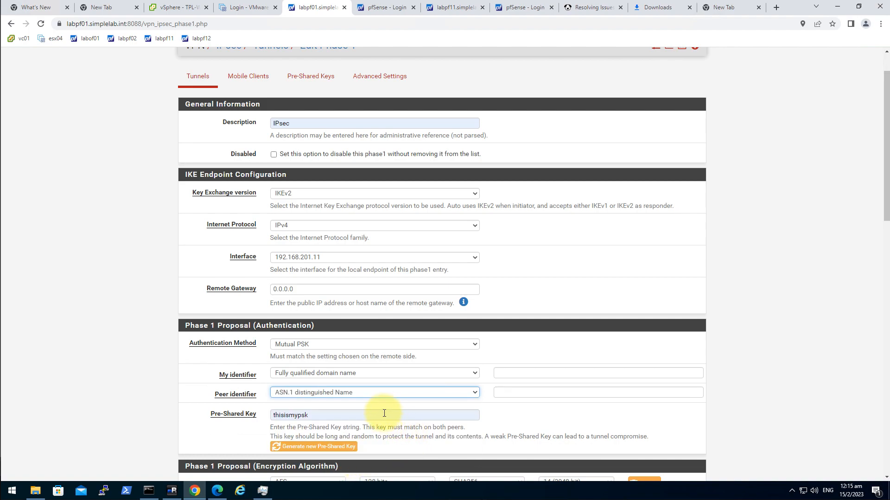
{"action": "left_click", "coordinate": [509, 374]}
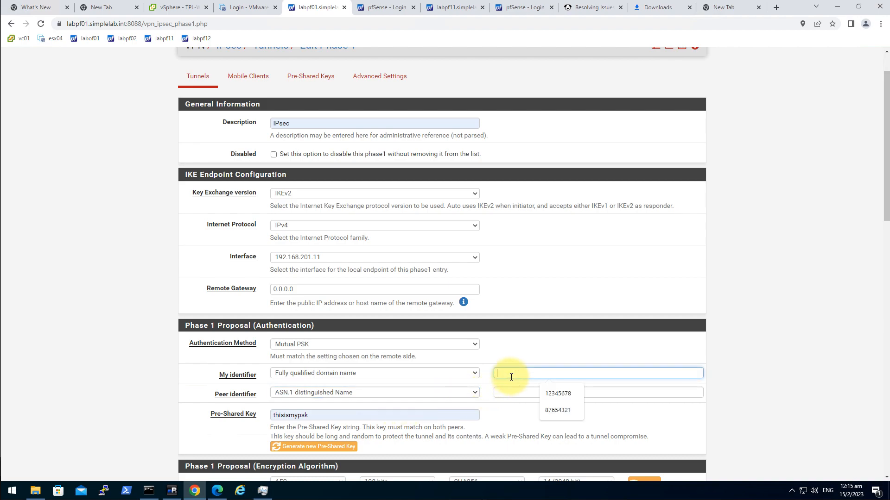
{"action": "left_click", "coordinate": [177, 376]}
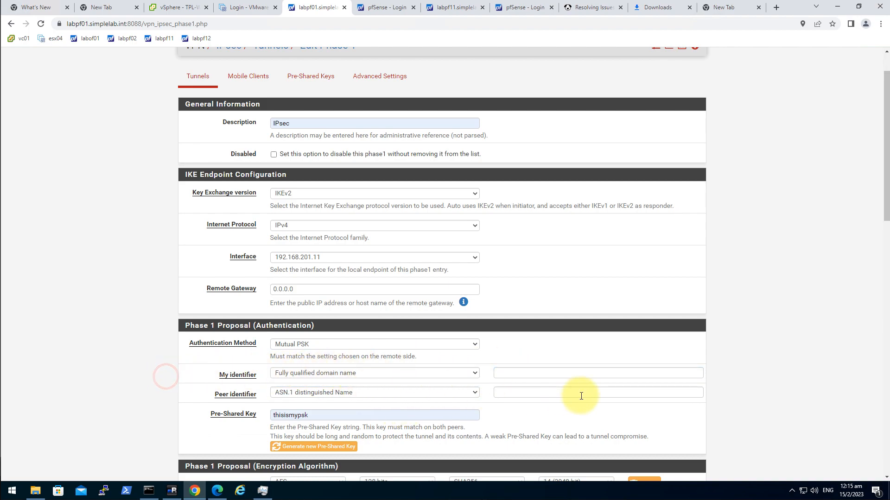
{"action": "left_click", "coordinate": [570, 377]}
{"action": "left_click", "coordinate": [565, 392]}
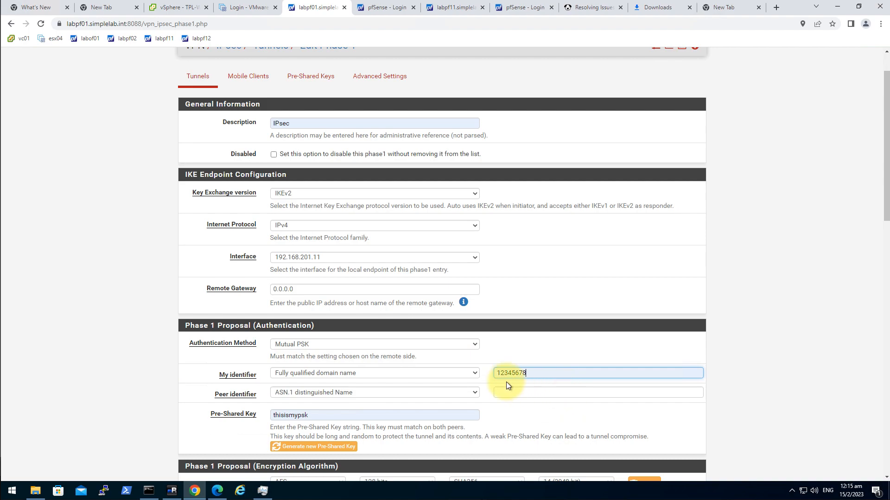
{"action": "left_click", "coordinate": [575, 395]}
{"action": "left_click", "coordinate": [561, 428]}
{"action": "left_click", "coordinate": [569, 413]}
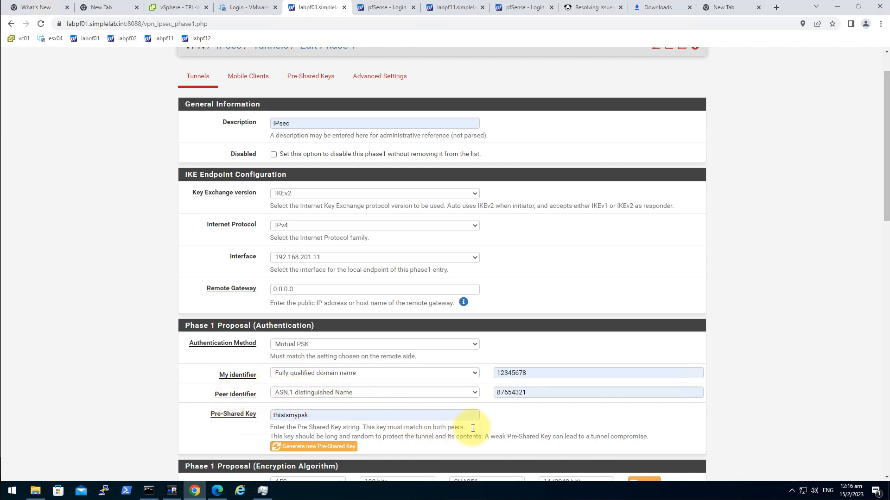
Set the Child SA Start Action to None (Responder Only)
{"action": "scroll", "coordinate": [675, 418], "scroll_direction": "down", "scroll_amount": 2}
{"action": "scroll", "coordinate": [491, 337], "scroll_direction": "down", "scroll_amount": 1}
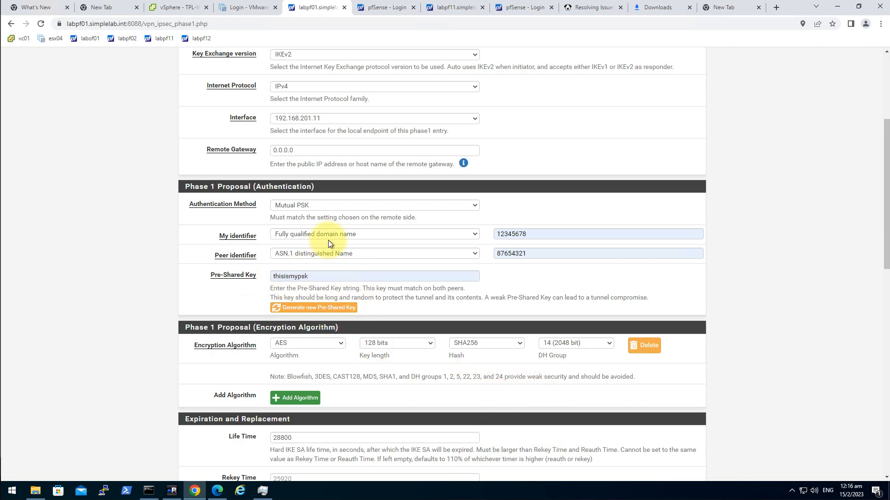
{"action": "scroll", "coordinate": [323, 251], "scroll_direction": "down", "scroll_amount": 2}
{"action": "scroll", "coordinate": [410, 268], "scroll_direction": "down", "scroll_amount": 5}
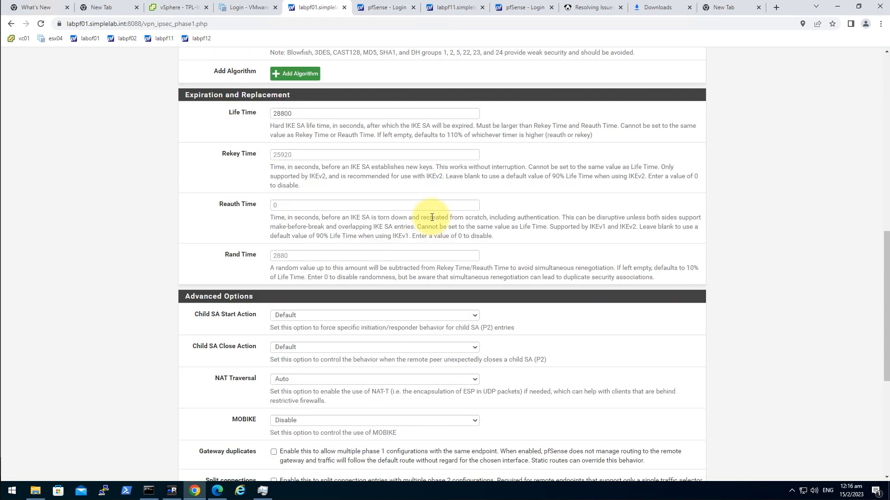
{"action": "scroll", "coordinate": [432, 218], "scroll_direction": "down", "scroll_amount": 2}
{"action": "left_click_drag", "start_coordinate": [189, 222], "coordinate": [252, 223]}
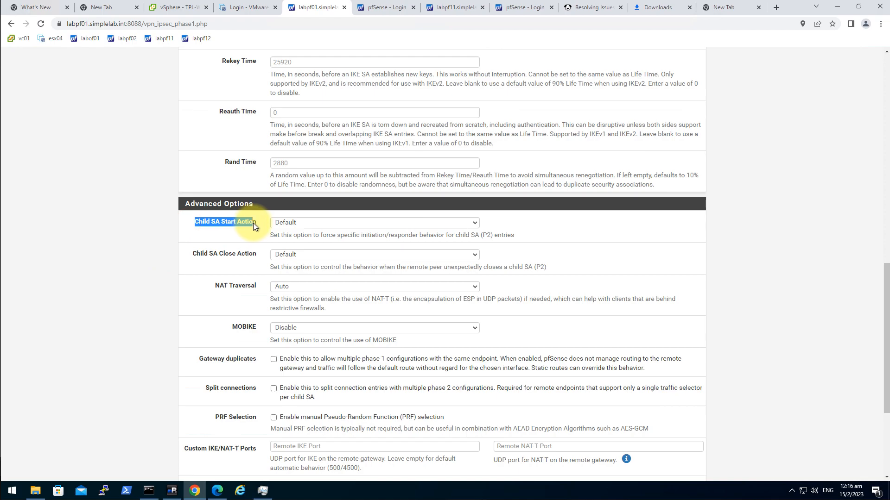
{"action": "left_click", "coordinate": [247, 237]}
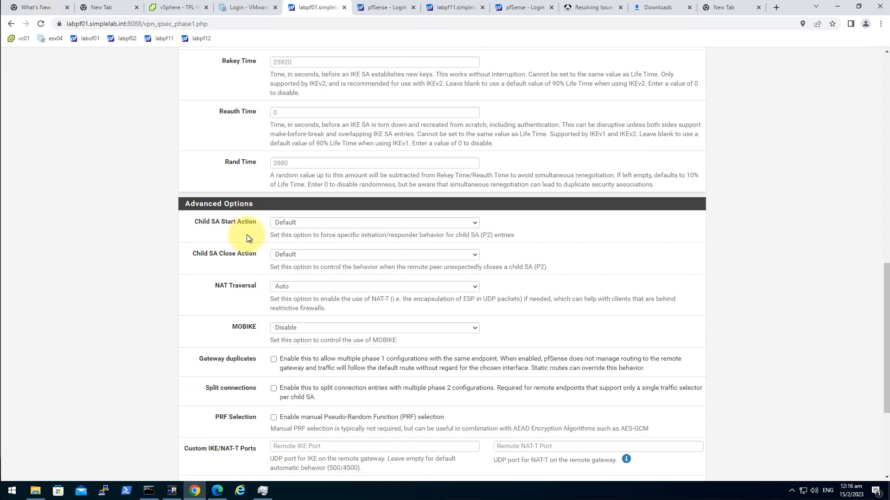
{"action": "left_click", "coordinate": [291, 223]}
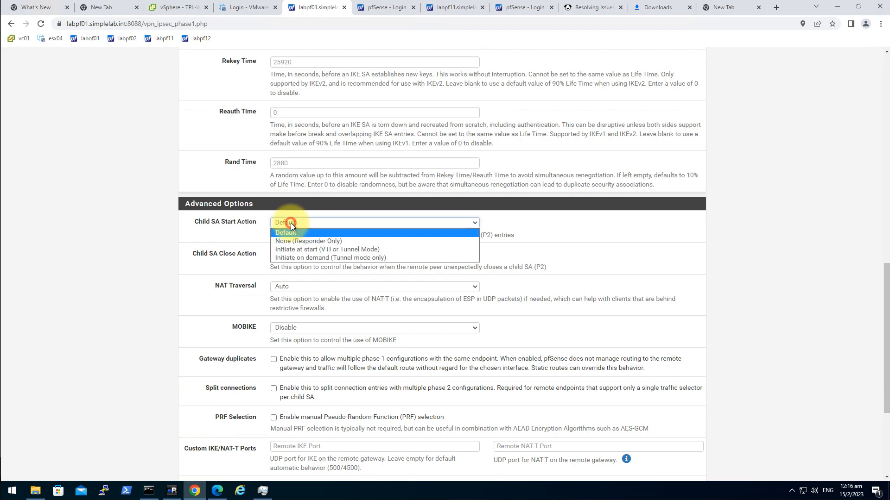
{"action": "left_click", "coordinate": [358, 240]}
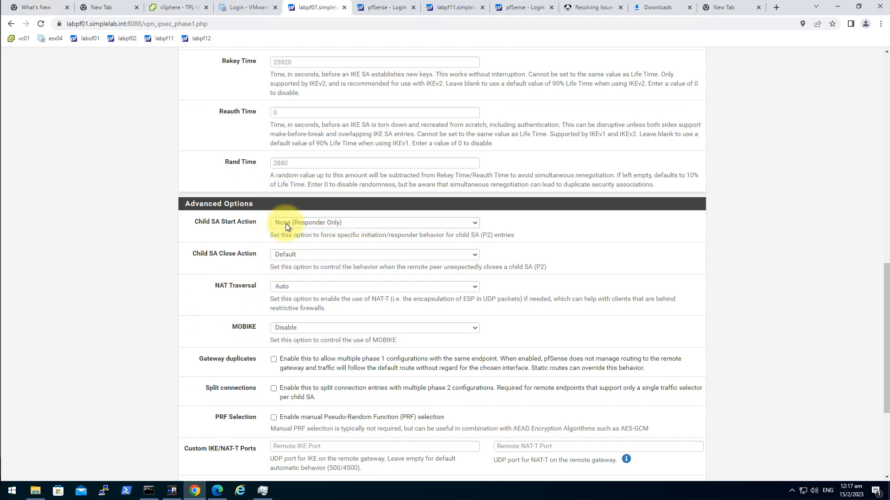
Save and apply the phase 1 configuration, then switch to labpf11
{"action": "scroll", "coordinate": [152, 312], "scroll_direction": "down", "scroll_amount": 4}
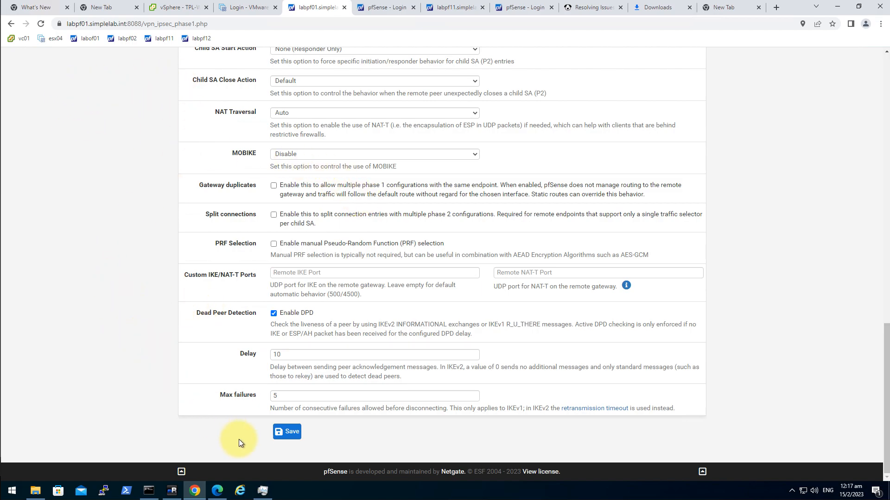
{"action": "left_click", "coordinate": [290, 433]}
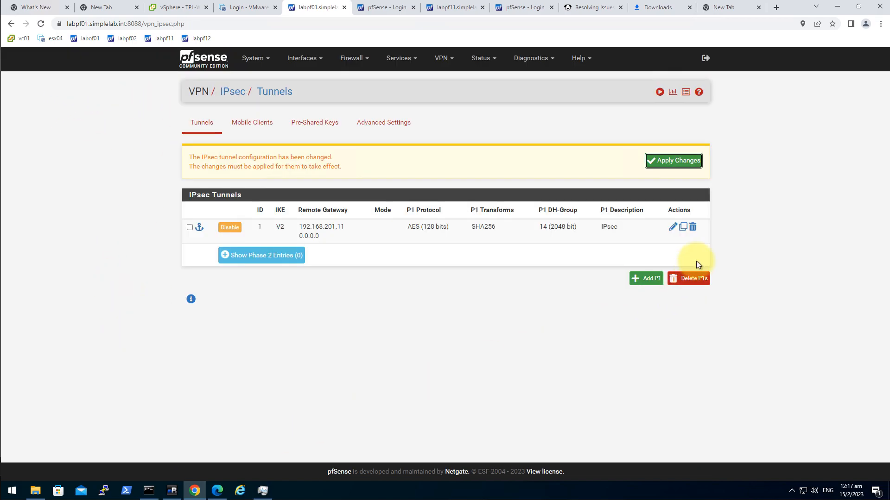
{"action": "left_click", "coordinate": [678, 161]}
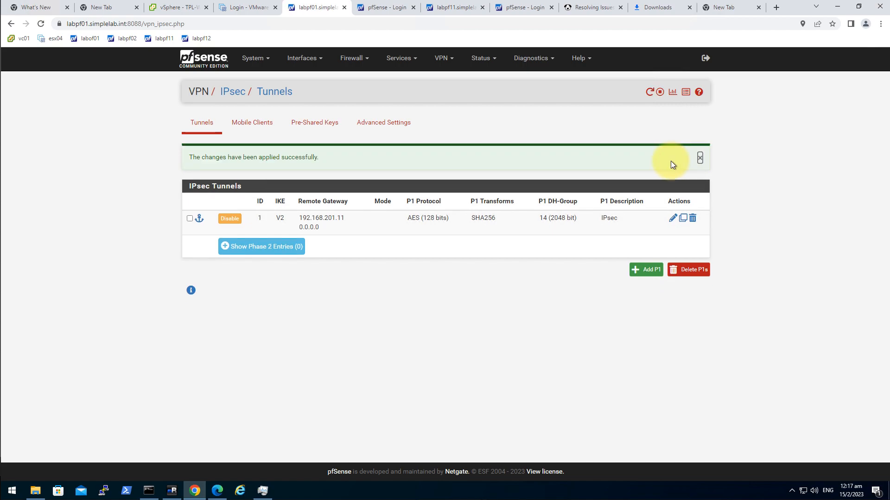
{"action": "left_click", "coordinate": [446, 7]}
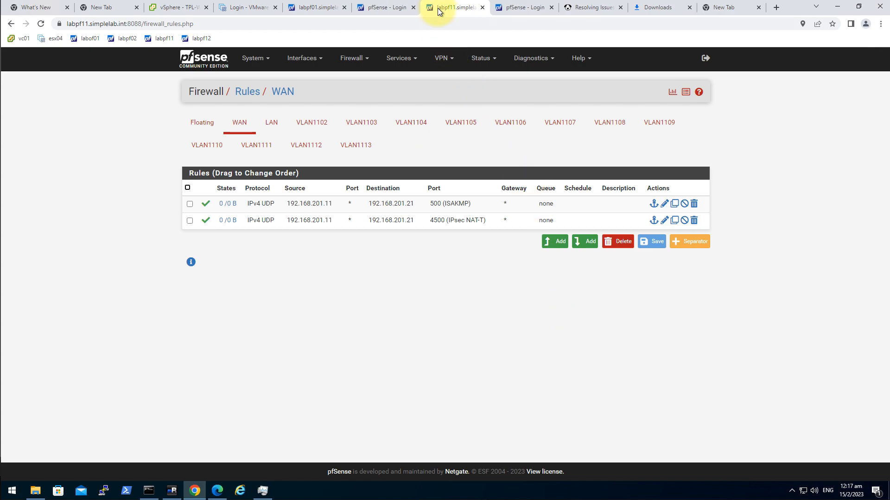
Add an IPsec phase 1 named IPsec on interface 192.168.201.21 with remote gateway 192.168.201.11
{"action": "left_click", "coordinate": [449, 60]}
{"action": "left_click", "coordinate": [465, 80]}
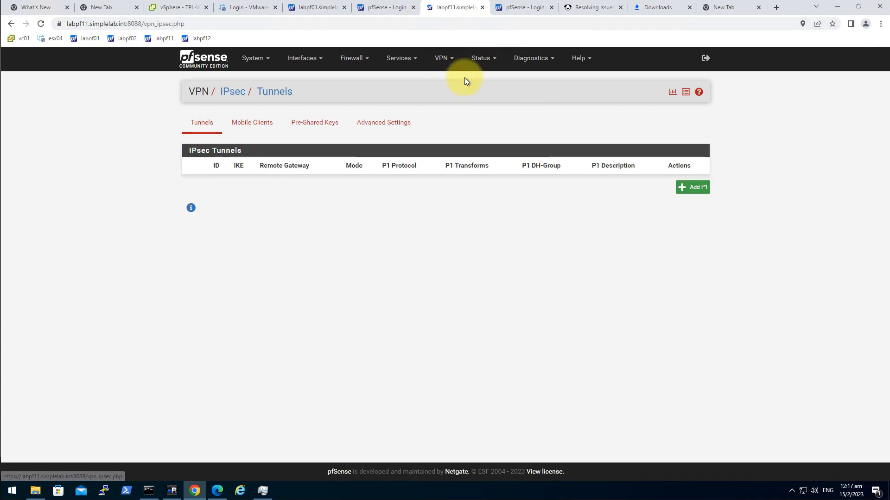
{"action": "left_click", "coordinate": [693, 187]}
{"action": "left_click", "coordinate": [298, 170]}
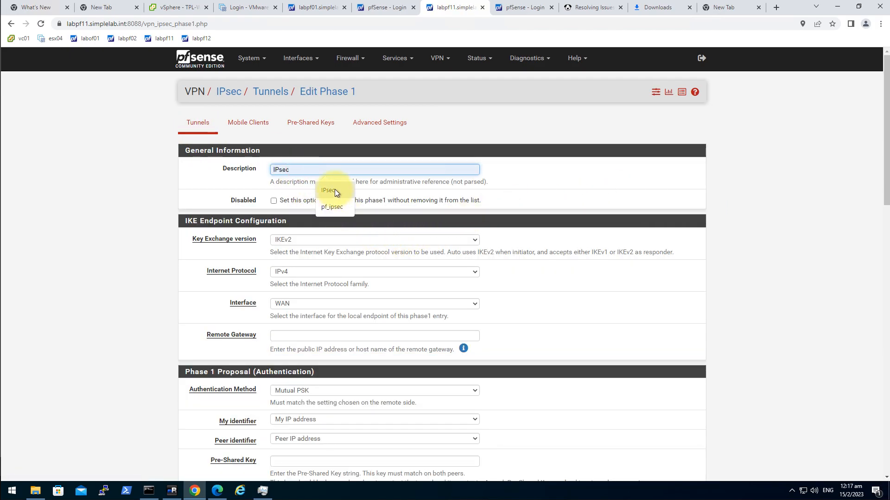
{"action": "left_click", "coordinate": [294, 305]}
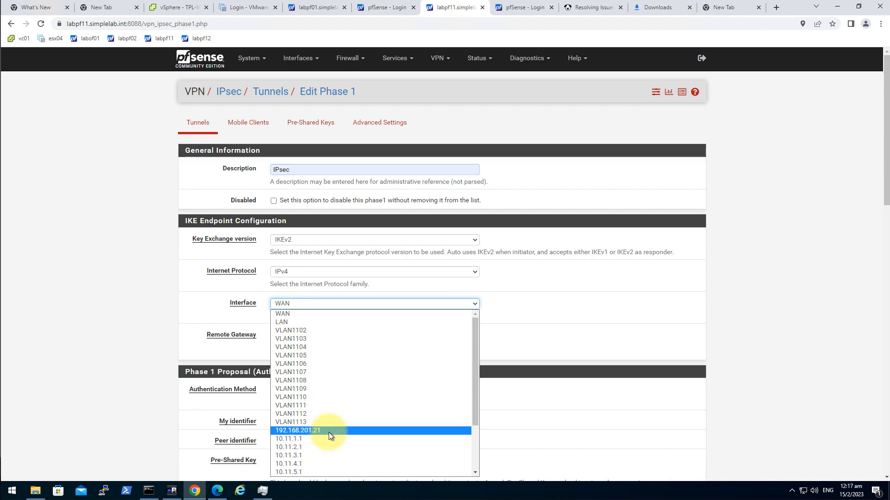
{"action": "left_click", "coordinate": [346, 432]}
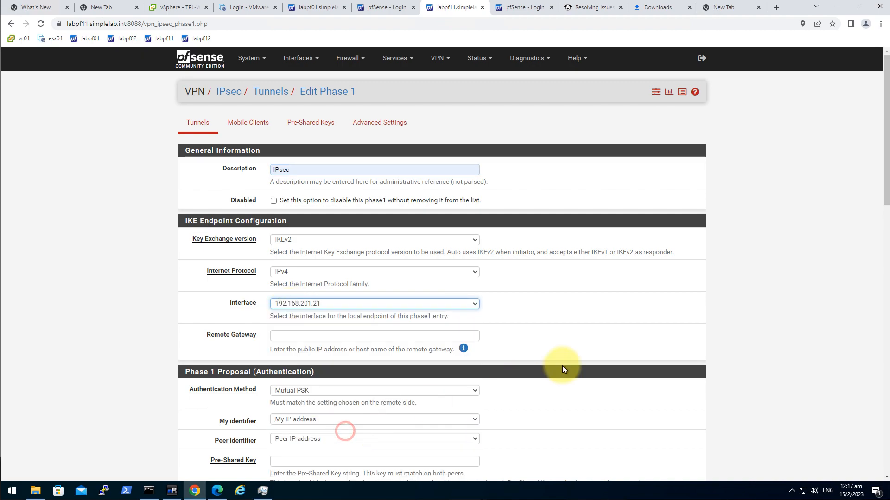
{"action": "left_click", "coordinate": [308, 336]}
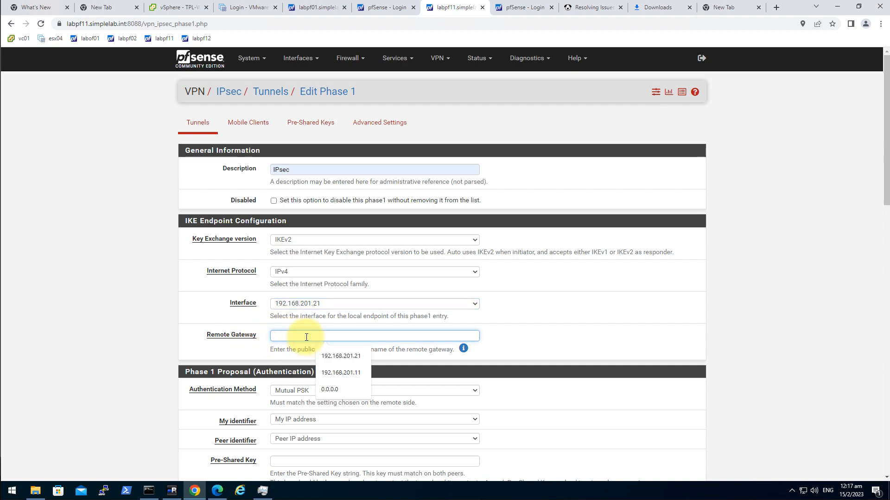
{"action": "left_click", "coordinate": [358, 373]}
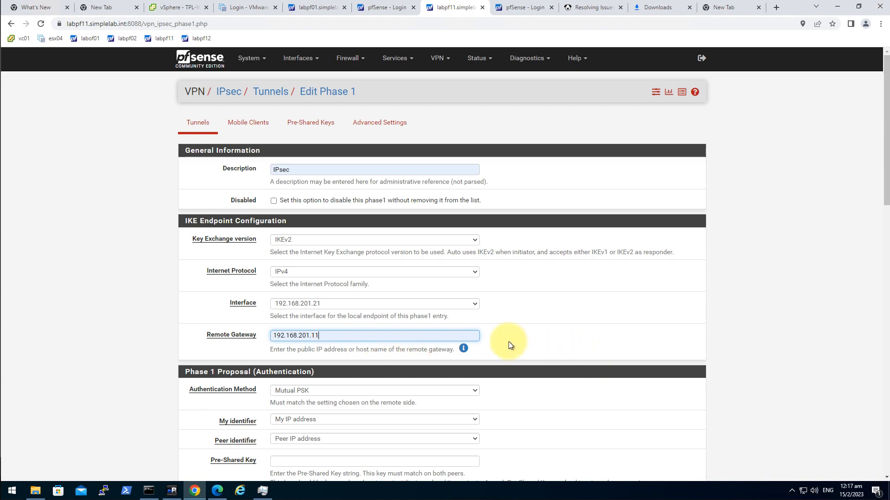
{"action": "left_click_drag", "start_coordinate": [334, 337], "coordinate": [218, 336]}
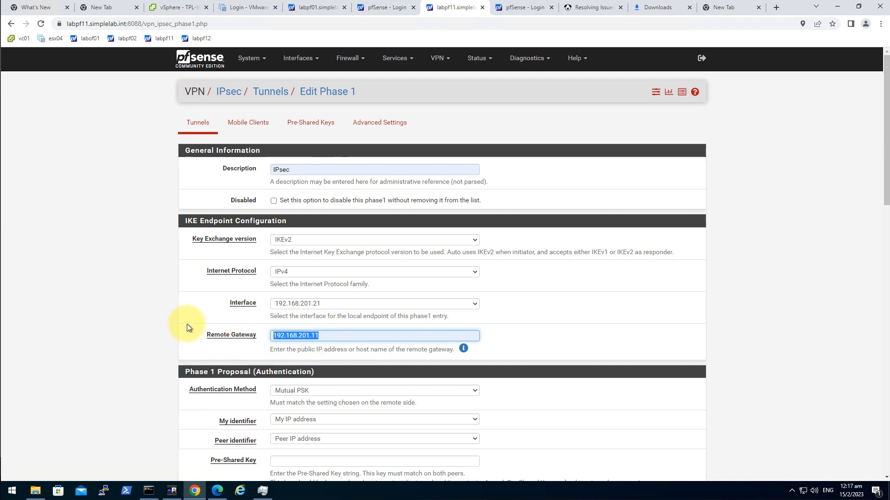
{"action": "left_click", "coordinate": [158, 345]}
Set the local identifier to ASN.1 DN 87654321 and the peer identifier to FQDN 12345678
{"action": "scroll", "coordinate": [314, 341], "scroll_direction": "down", "scroll_amount": 1}
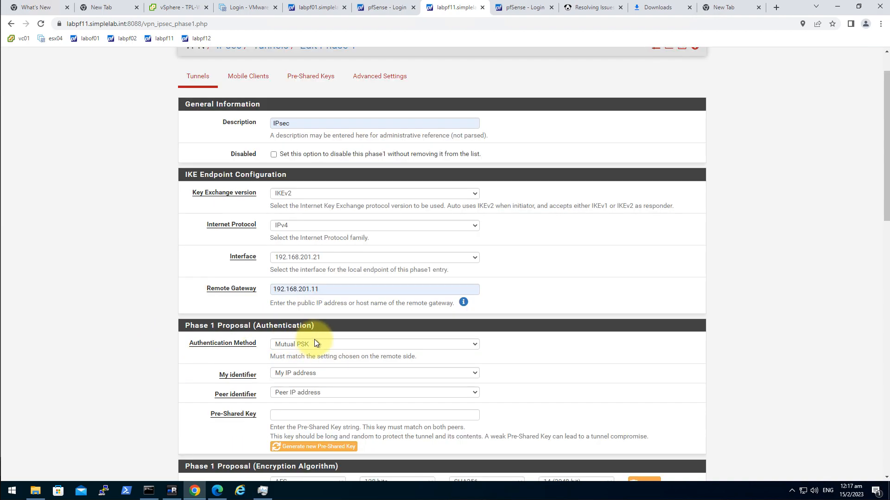
{"action": "scroll", "coordinate": [177, 353], "scroll_direction": "down", "scroll_amount": 2}
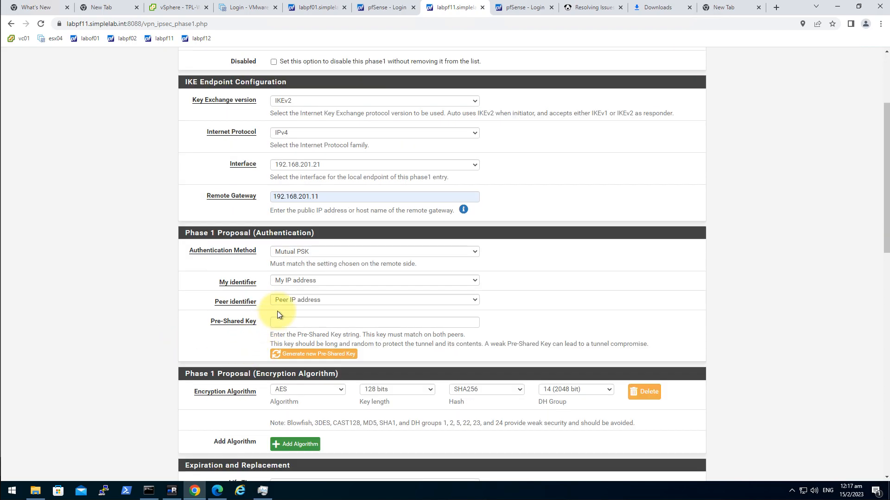
{"action": "left_click", "coordinate": [318, 280]}
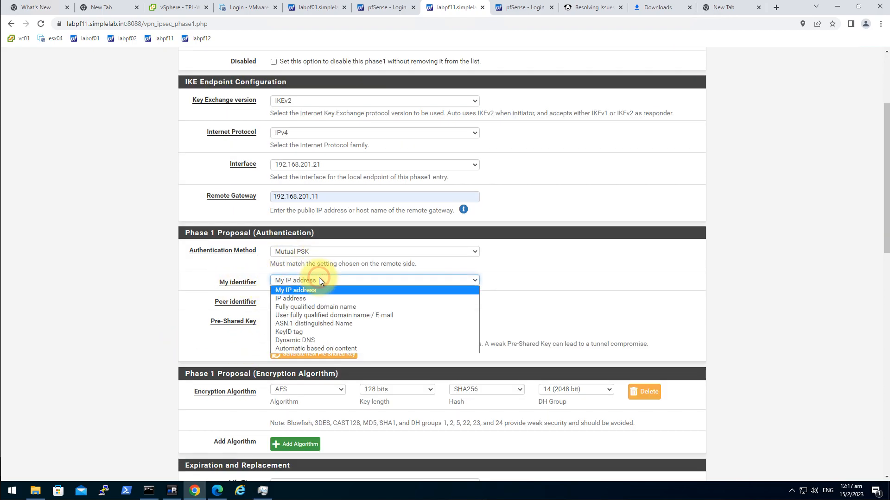
{"action": "left_click", "coordinate": [313, 323]}
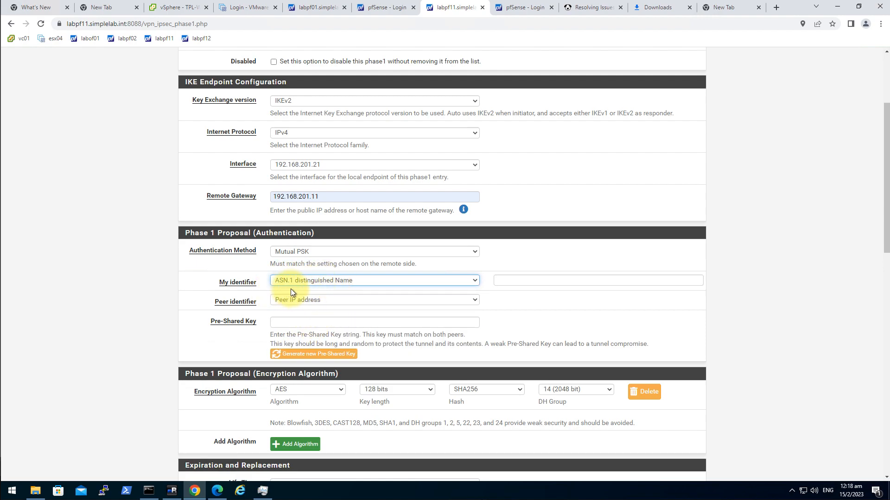
{"action": "left_click", "coordinate": [512, 279]}
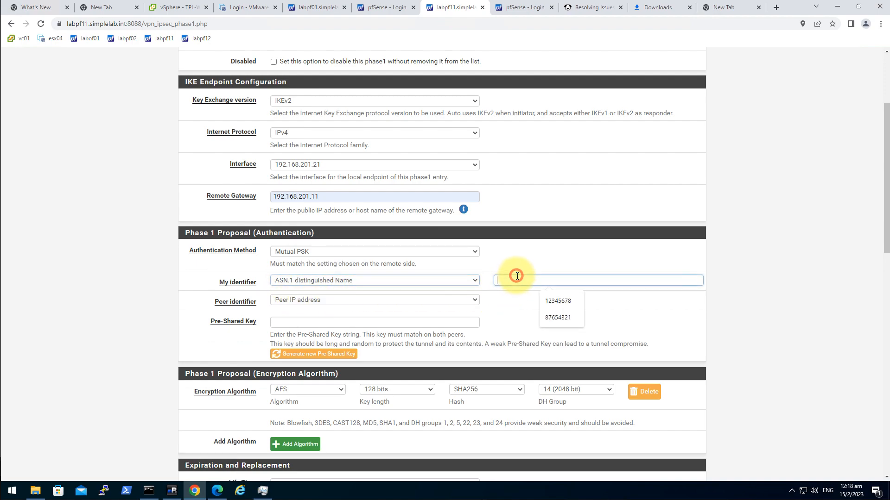
{"action": "left_click", "coordinate": [565, 318]}
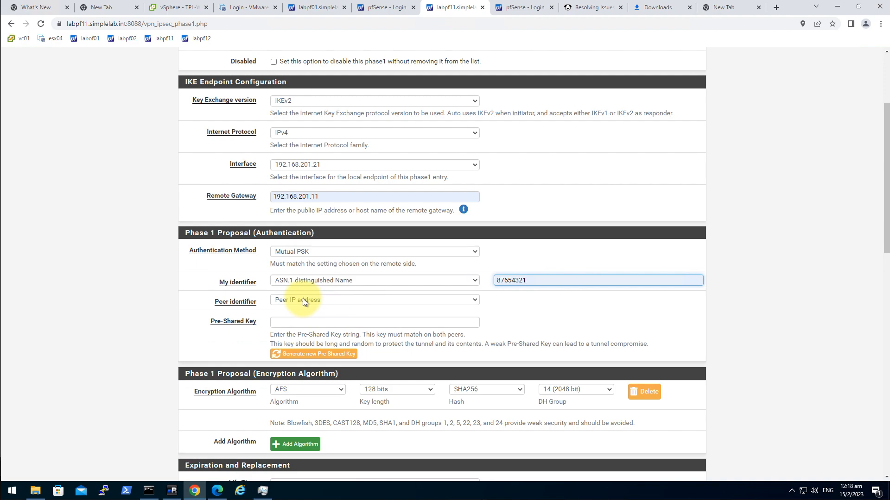
{"action": "left_click", "coordinate": [346, 301]}
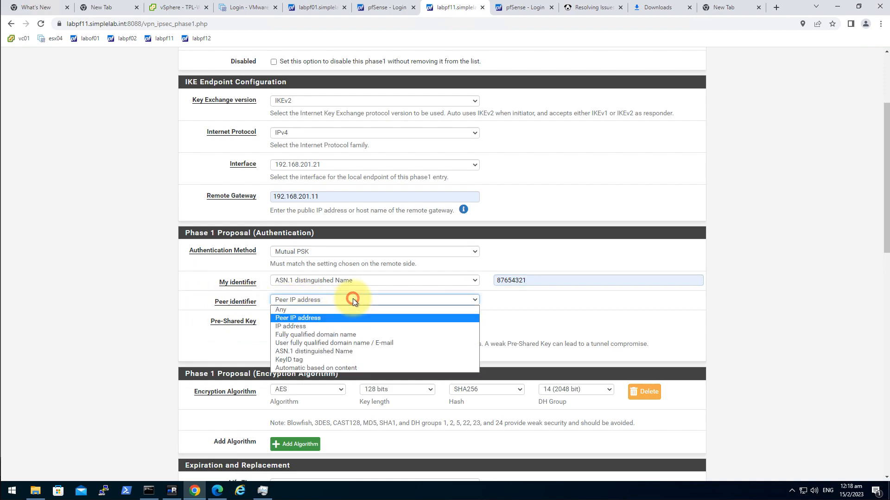
{"action": "left_click", "coordinate": [324, 337]}
{"action": "left_click", "coordinate": [519, 295]}
{"action": "left_click", "coordinate": [563, 319]}
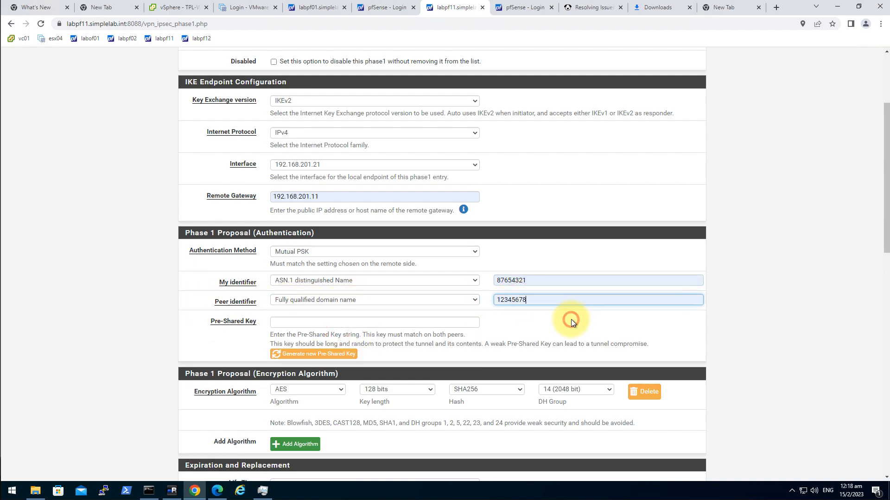
Enter the tunnel's pre-shared key
{"action": "left_click", "coordinate": [301, 323]}
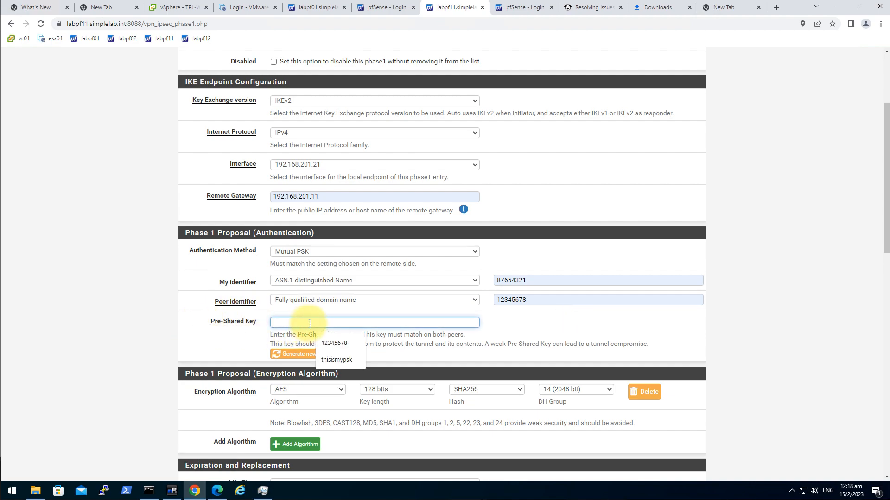
{"action": "type", "text": "thisis"}
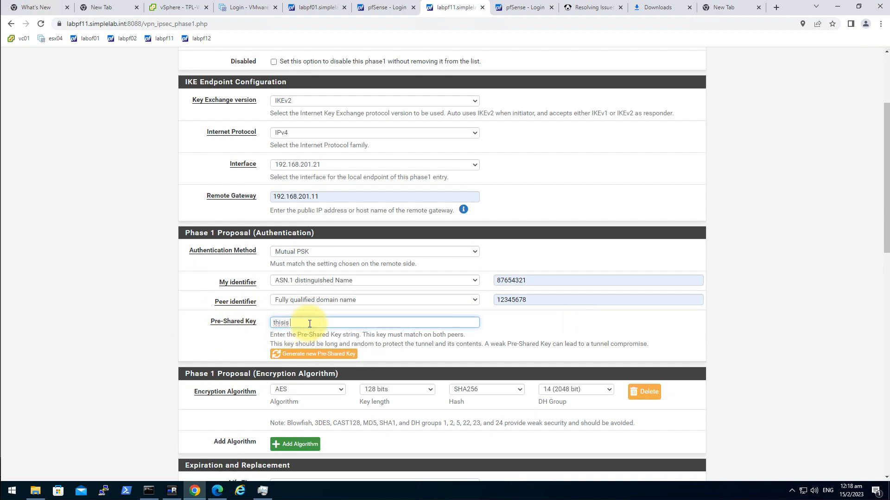
{"action": "key", "text": "BackSpace"}
{"action": "type", "text": "my"}
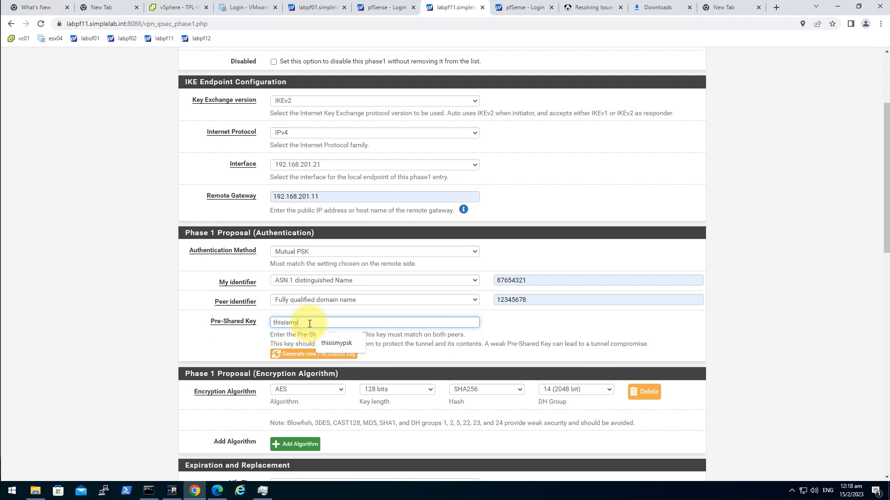
{"action": "type", "text": "psk"}
{"action": "left_click", "coordinate": [55, 361]}
{"action": "scroll", "coordinate": [116, 351], "scroll_direction": "down", "scroll_amount": 7}
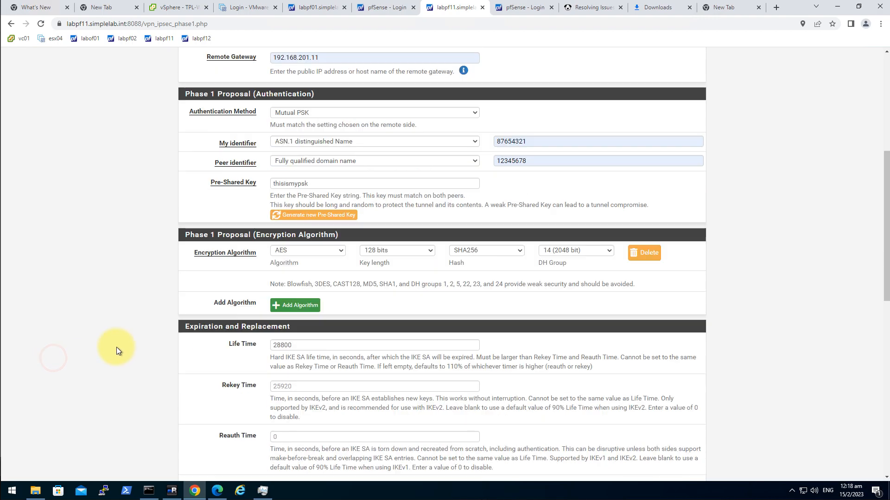
{"action": "scroll", "coordinate": [182, 351], "scroll_direction": "down", "scroll_amount": 10}
Save and apply labpf11's phase 1 settings
{"action": "left_click", "coordinate": [285, 431]}
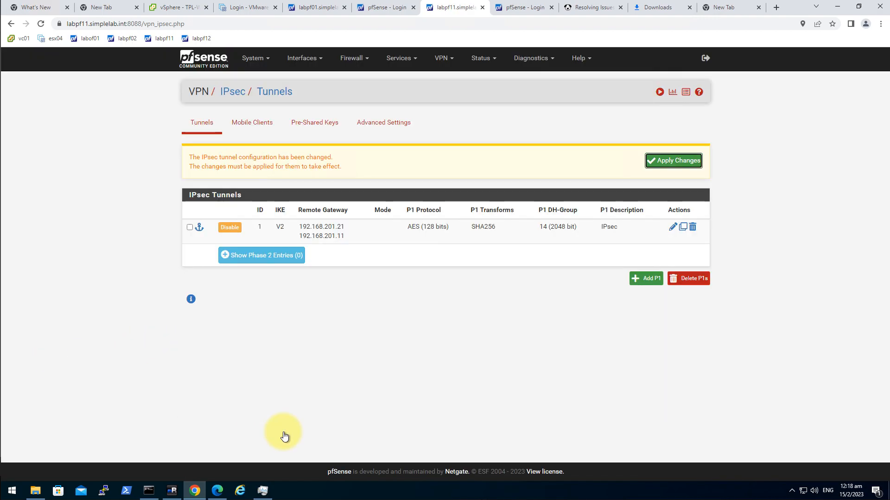
{"action": "left_click", "coordinate": [658, 165]}
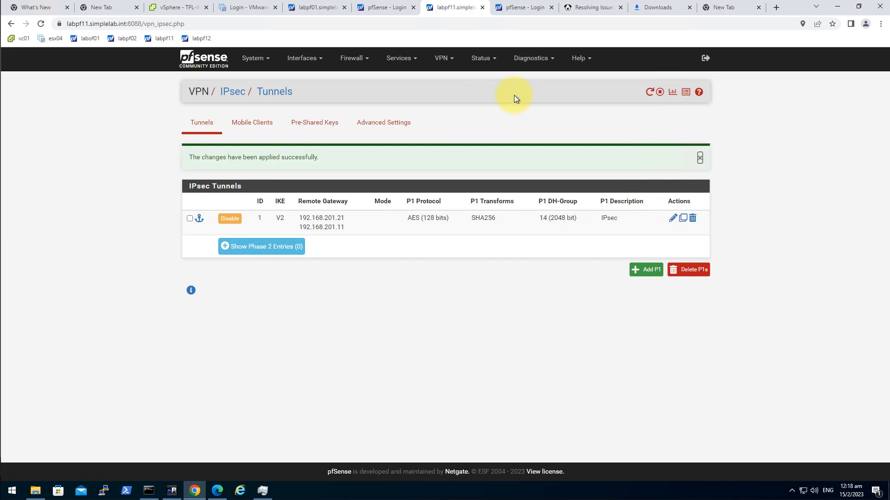
{"action": "left_click", "coordinate": [308, 10]}
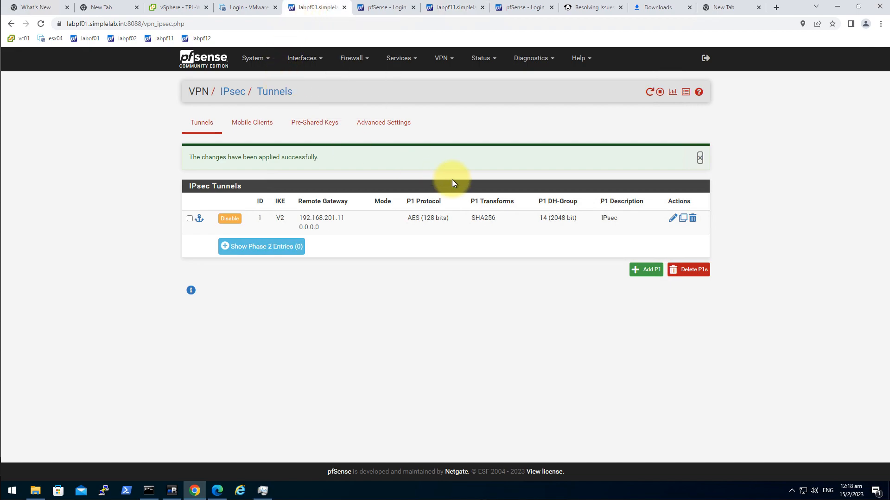
{"action": "left_click", "coordinate": [452, 9]}
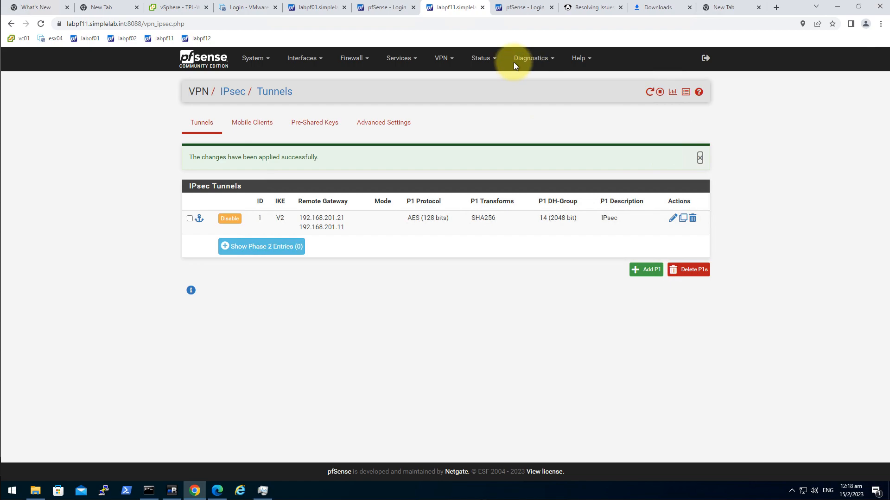
Connect labpf11's phase 1 to Established from Status > IPsec, then view labpf01's phase 2 entries
{"action": "left_click", "coordinate": [442, 58]}
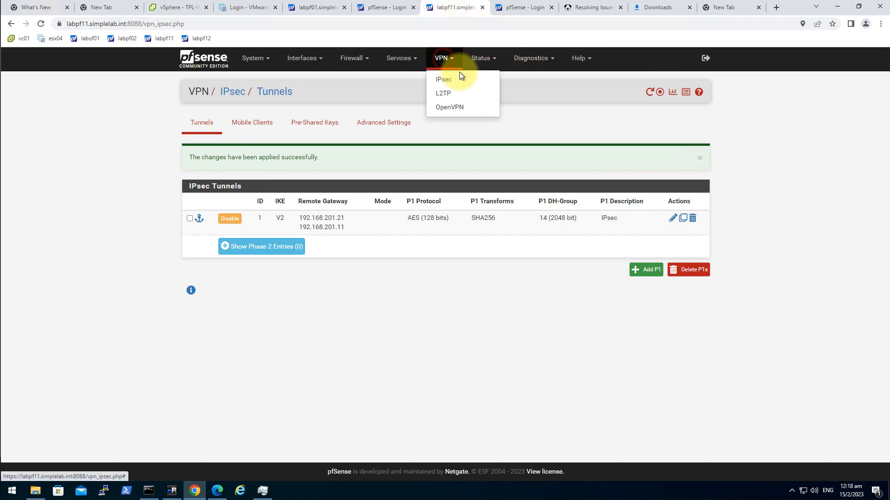
{"action": "left_click", "coordinate": [456, 79]}
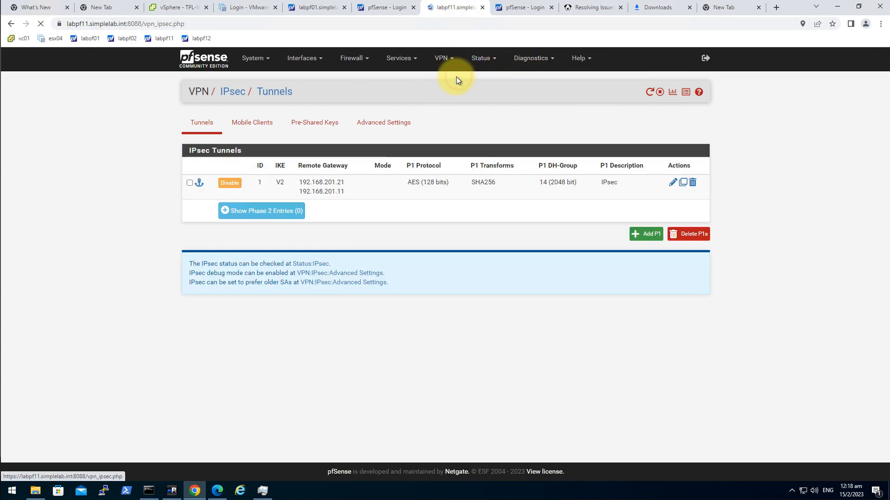
{"action": "left_click", "coordinate": [672, 95]}
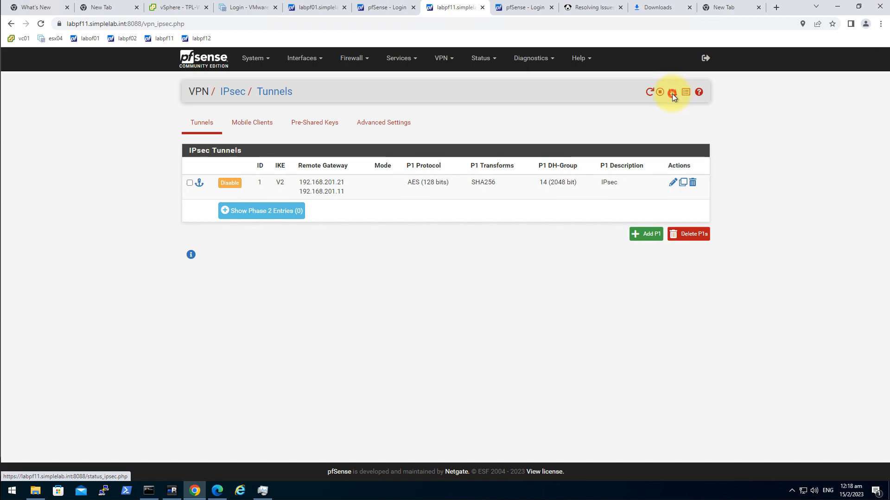
{"action": "left_click", "coordinate": [655, 213]}
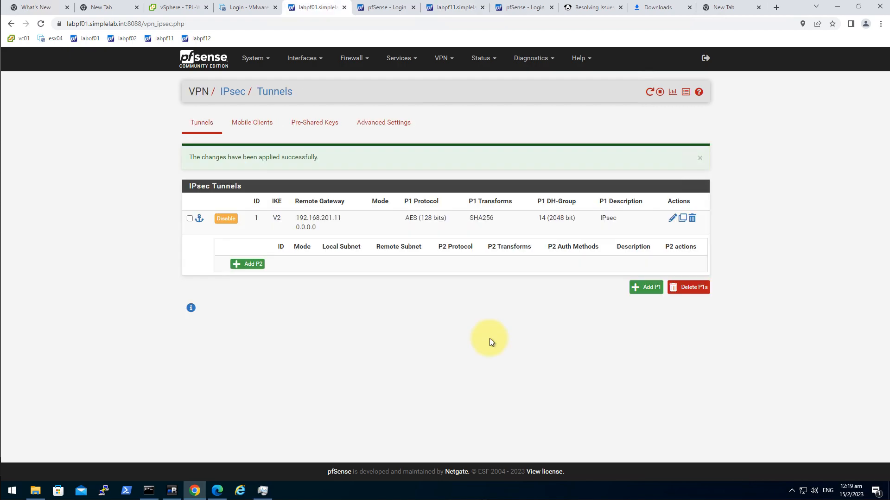
{"action": "left_click", "coordinate": [451, 8]}
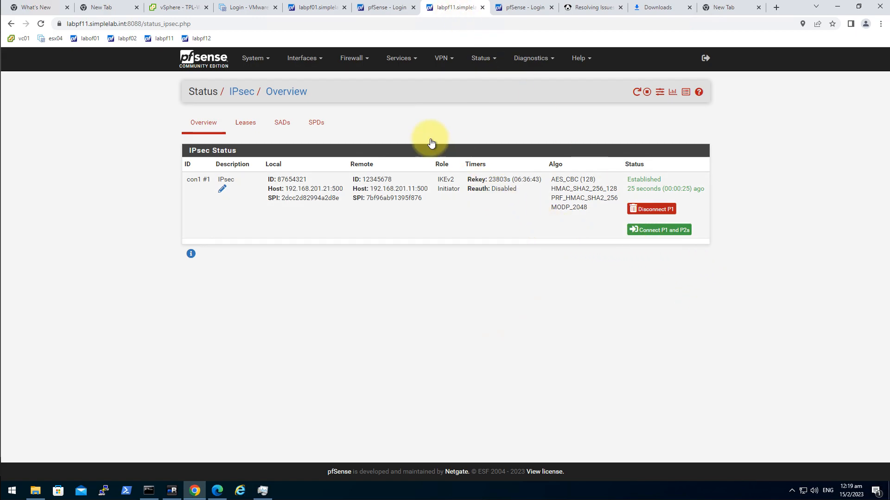
{"action": "left_click", "coordinate": [312, 7]}
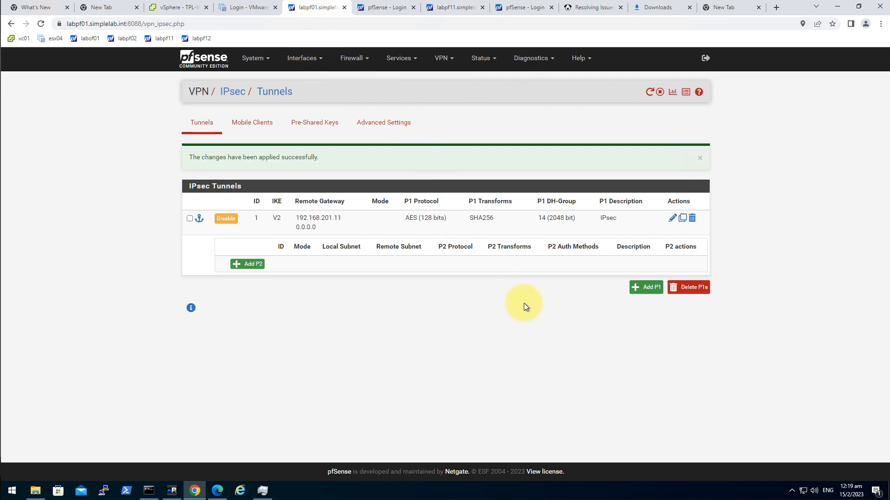
{"action": "left_click", "coordinate": [254, 268]}
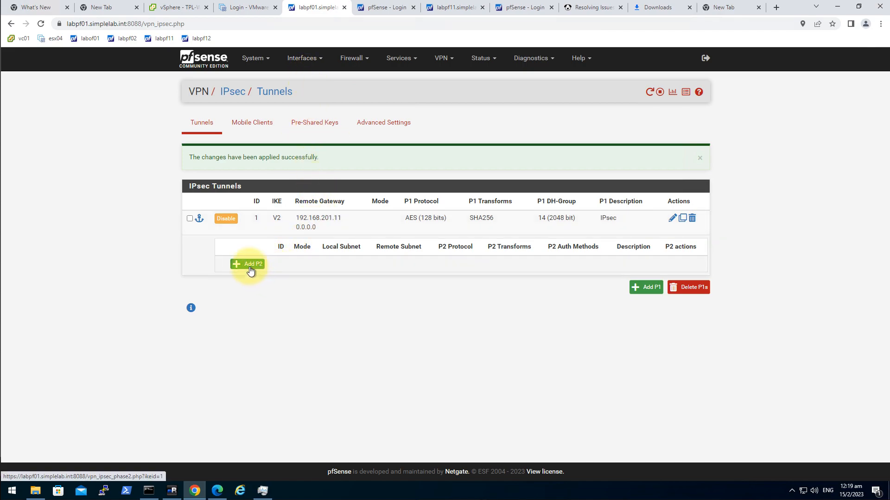
Add a new phase 2 entry on labpf01's tunnel, keeping Tunnel IPv4 mode
{"action": "left_click", "coordinate": [441, 59]}
{"action": "left_click", "coordinate": [454, 80]}
{"action": "left_click", "coordinate": [453, 60]}
{"action": "left_click", "coordinate": [456, 80]}
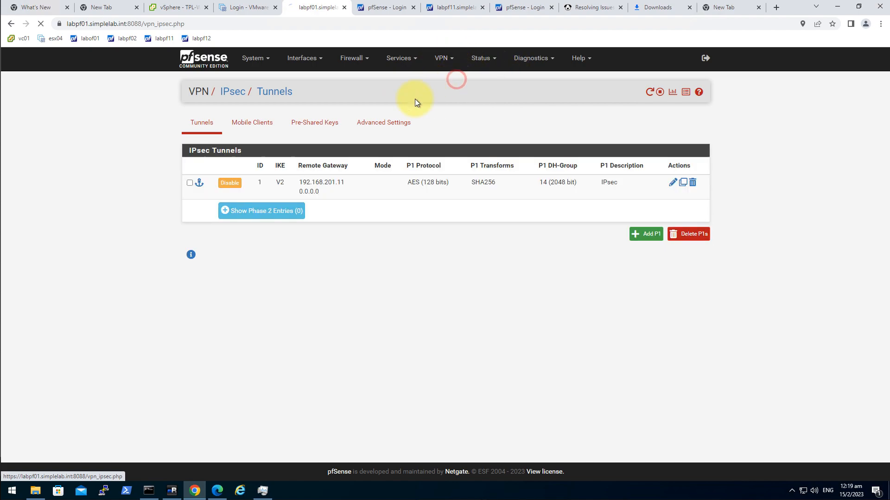
{"action": "left_click", "coordinate": [287, 213]}
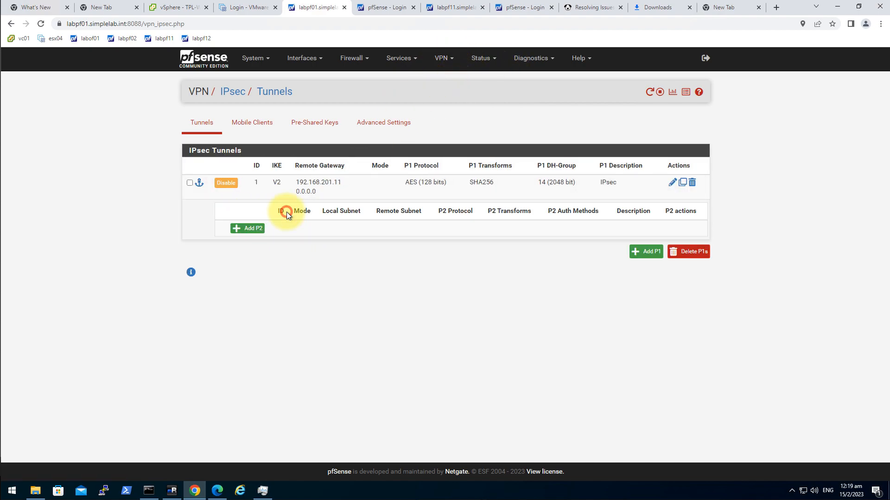
{"action": "left_click", "coordinate": [254, 229]}
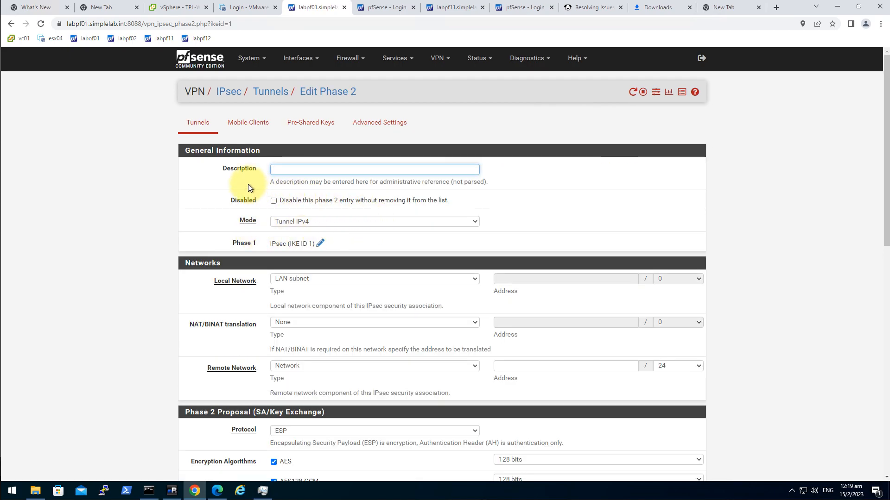
{"action": "left_click", "coordinate": [300, 168]}
{"action": "left_click", "coordinate": [207, 214]}
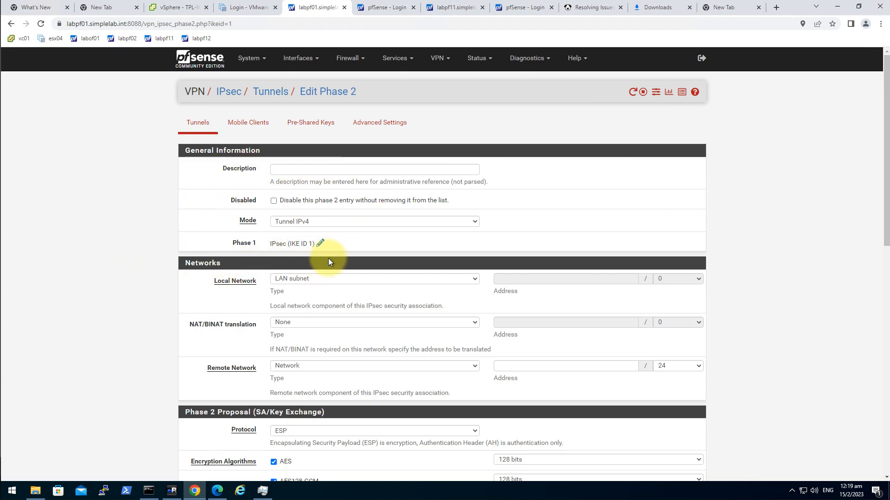
{"action": "left_click", "coordinate": [284, 222]}
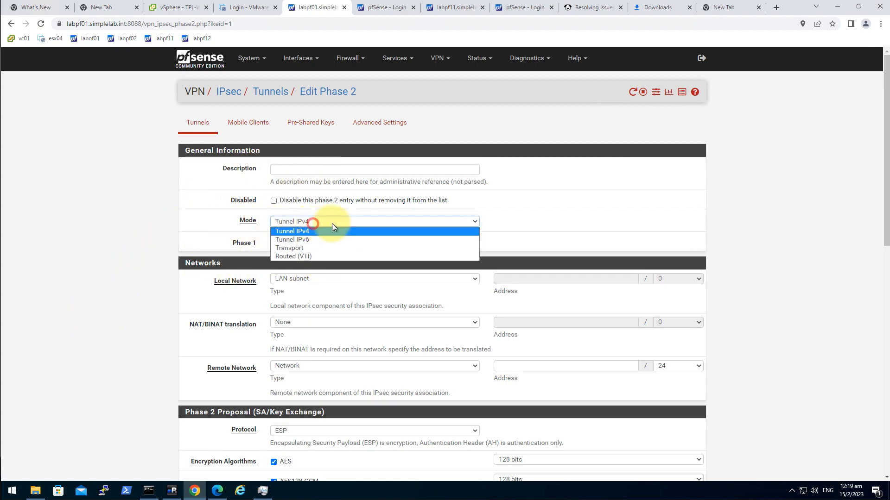
{"action": "left_click", "coordinate": [99, 251]}
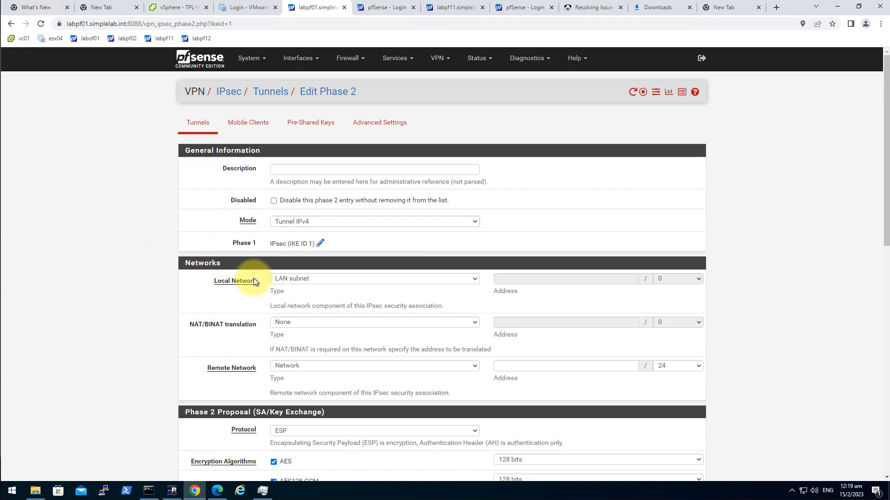
Set the local network to type Network, 10.10.0.0/16
{"action": "left_click", "coordinate": [323, 280]}
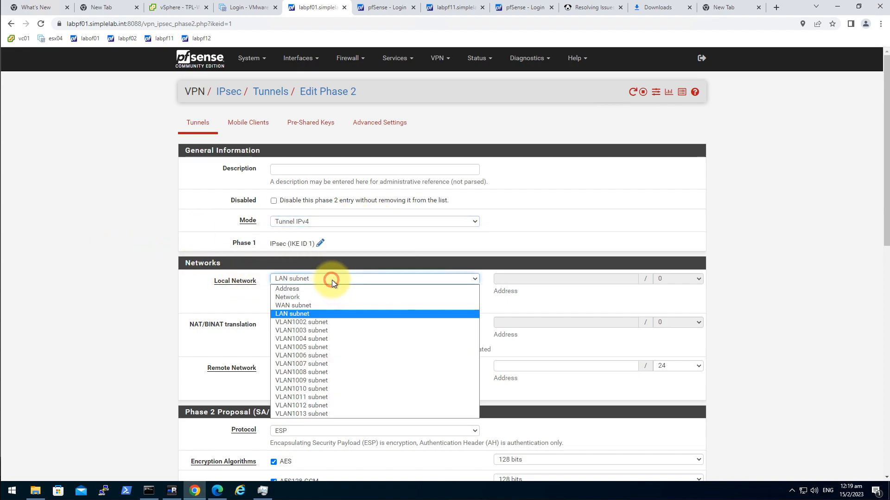
{"action": "left_click", "coordinate": [340, 298]}
{"action": "left_click", "coordinate": [525, 283]}
{"action": "type", "text": "10"}
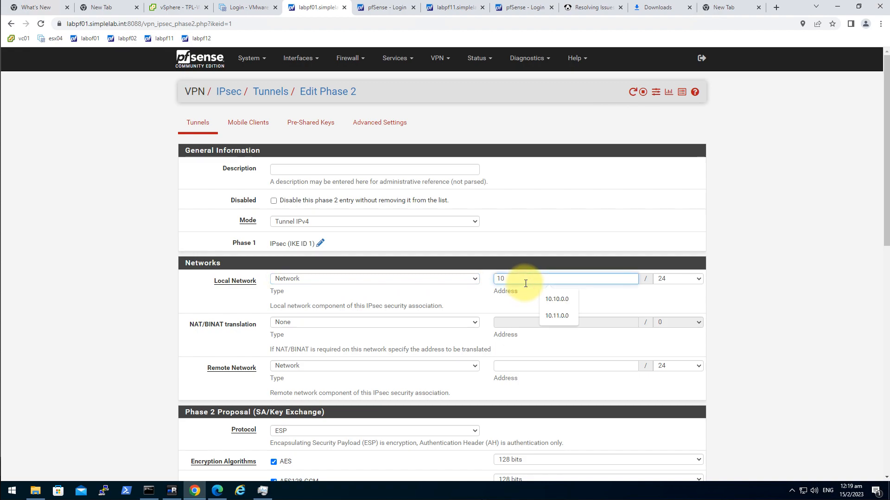
{"action": "type", "text": ".10"}
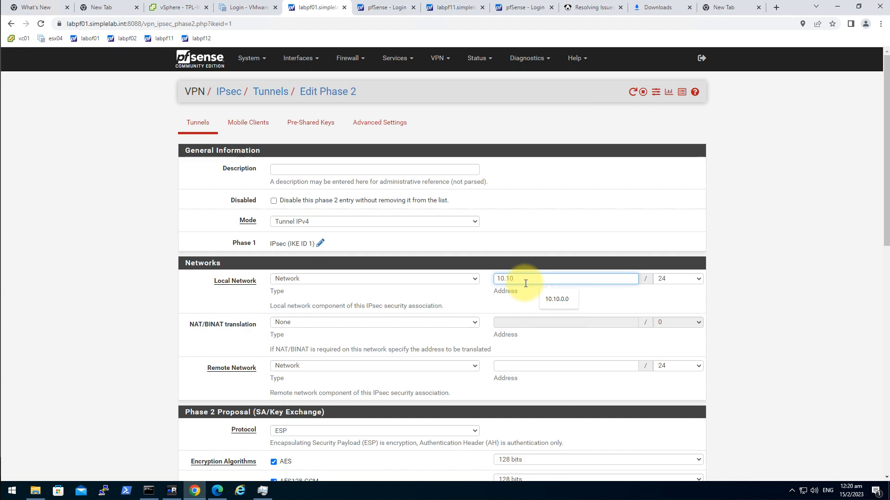
{"action": "type", "text": ".0.0"}
{"action": "key", "text": "Tab"}
{"action": "type", "text": "19"}
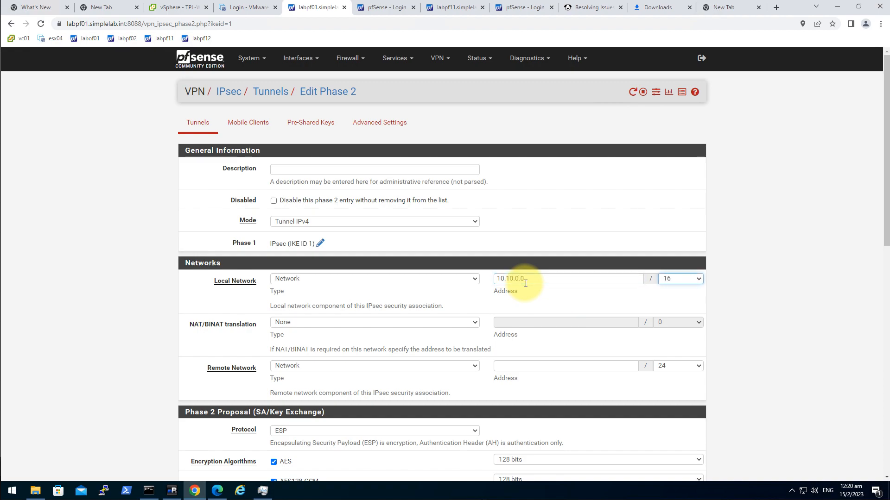
{"action": "left_click", "coordinate": [47, 379]}
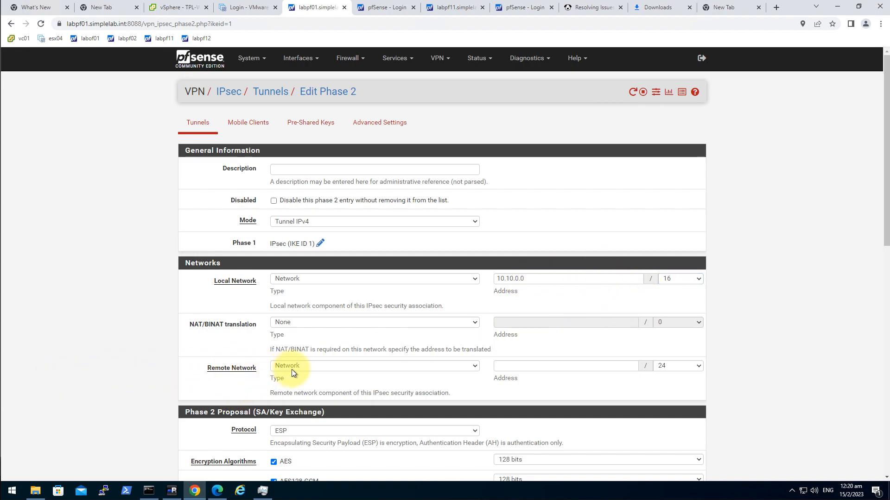
Enter 10.11.0.0 as the remote network address
{"action": "left_click", "coordinate": [565, 365]}
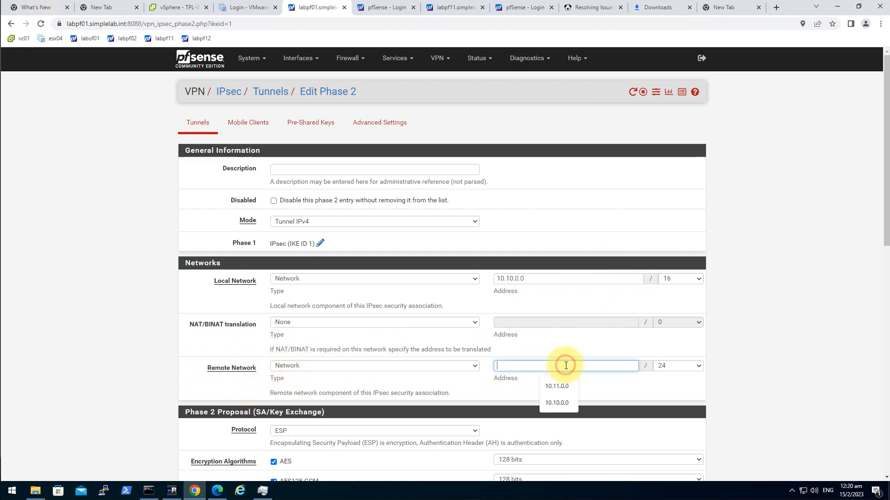
{"action": "type", "text": "10.11.0"}
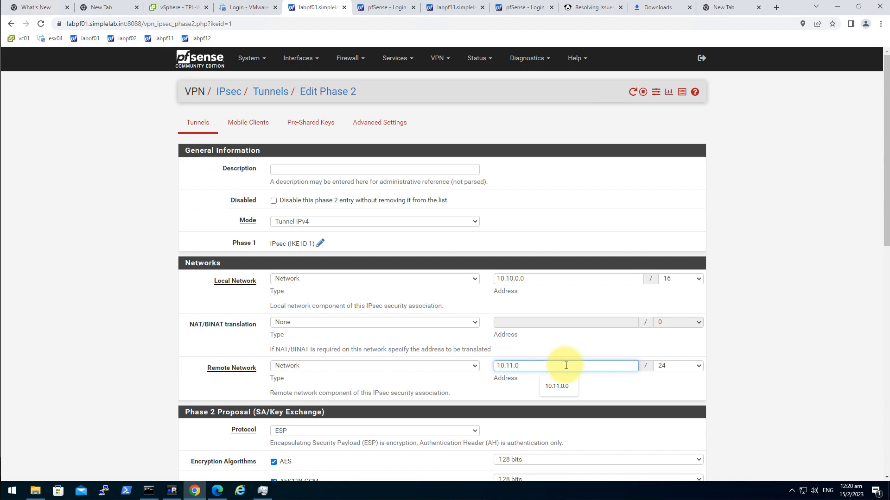
{"action": "key", "text": "alt"}
{"action": "left_click", "coordinate": [566, 366]}
{"action": "type", "text": ".0"}
{"action": "key", "text": "Tab"}
Finish the remote network as 10.11.0.0/16
{"action": "type", "text": "16"}
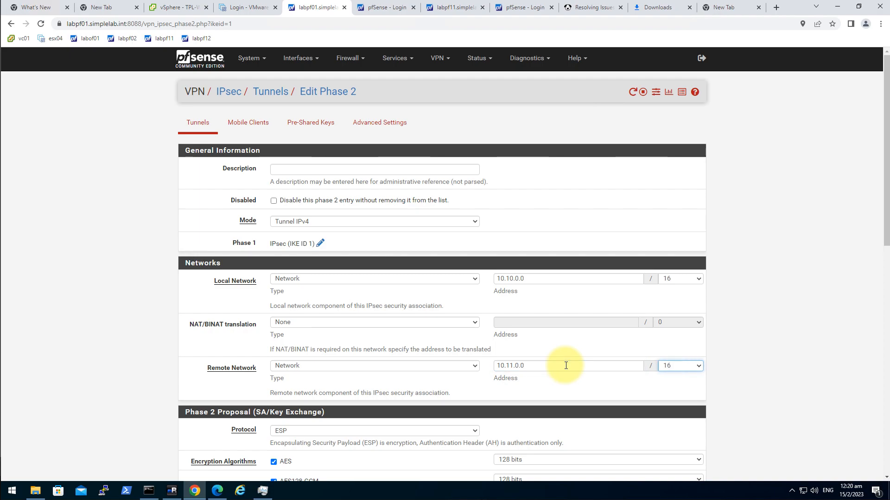
{"action": "scroll", "coordinate": [493, 375], "scroll_direction": "down", "scroll_amount": 2}
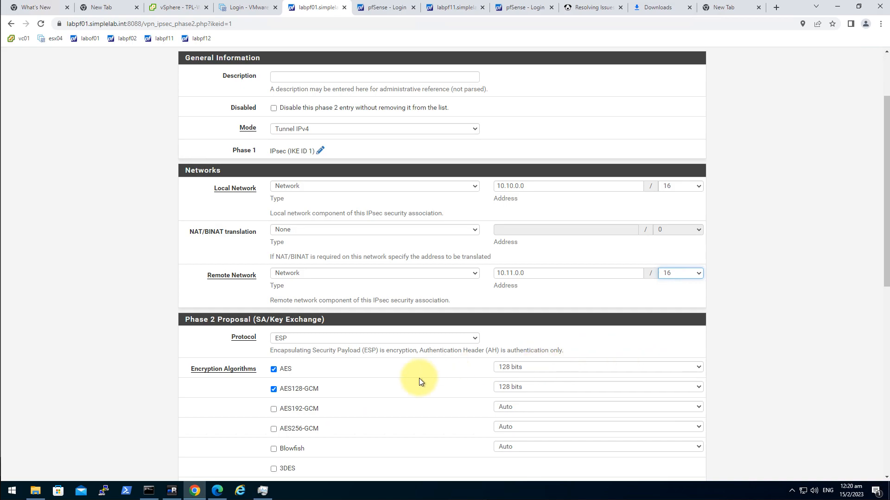
{"action": "scroll", "coordinate": [419, 378], "scroll_direction": "down", "scroll_amount": 1}
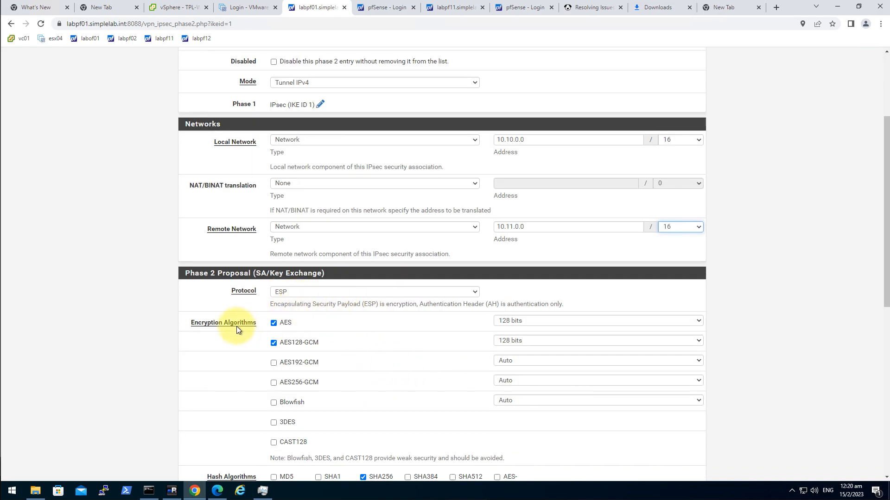
{"action": "scroll", "coordinate": [275, 318], "scroll_direction": "down", "scroll_amount": 2}
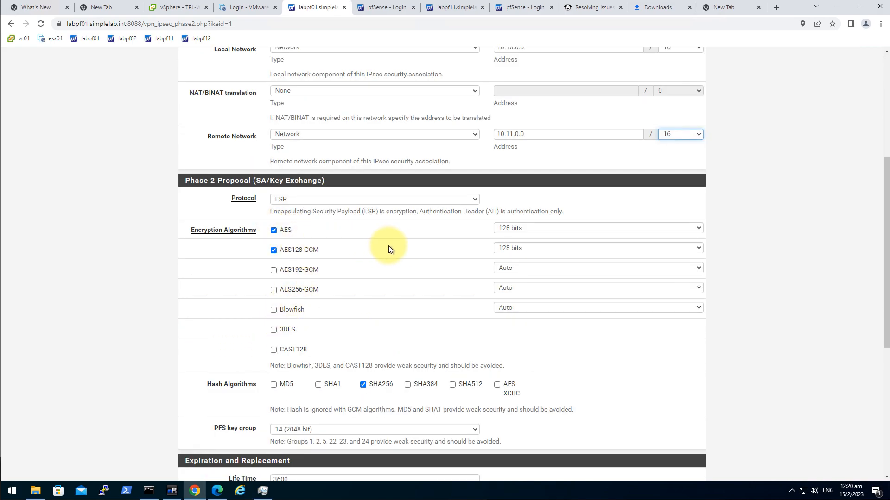
Leave AES 128 as the only phase 2 encryption, unchecking AES128-GCM, with SHA256 hashing
{"action": "left_click", "coordinate": [276, 230]}
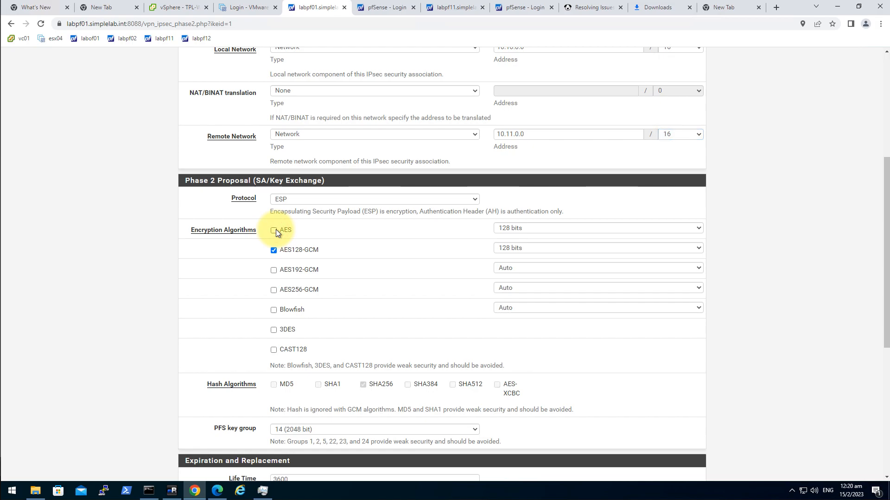
{"action": "scroll", "coordinate": [369, 391], "scroll_direction": "down", "scroll_amount": 1}
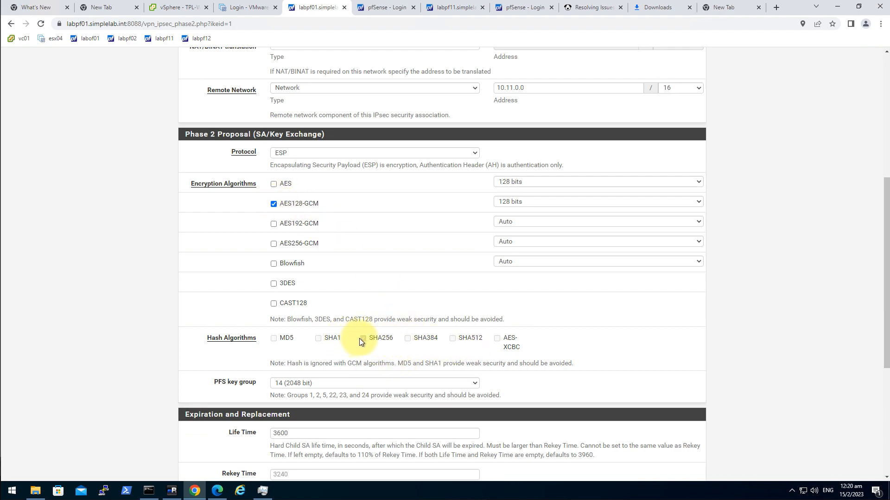
{"action": "left_click_drag", "start_coordinate": [309, 364], "coordinate": [403, 364]}
{"action": "left_click", "coordinate": [317, 364]}
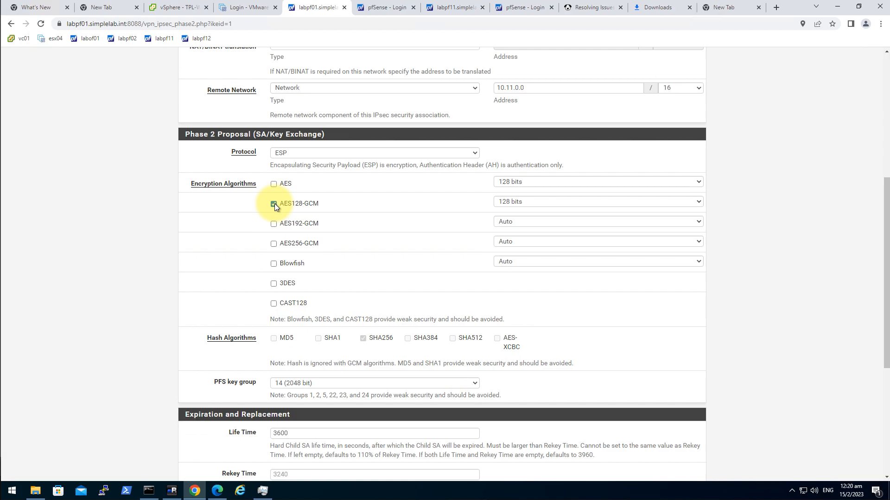
{"action": "left_click", "coordinate": [273, 184]}
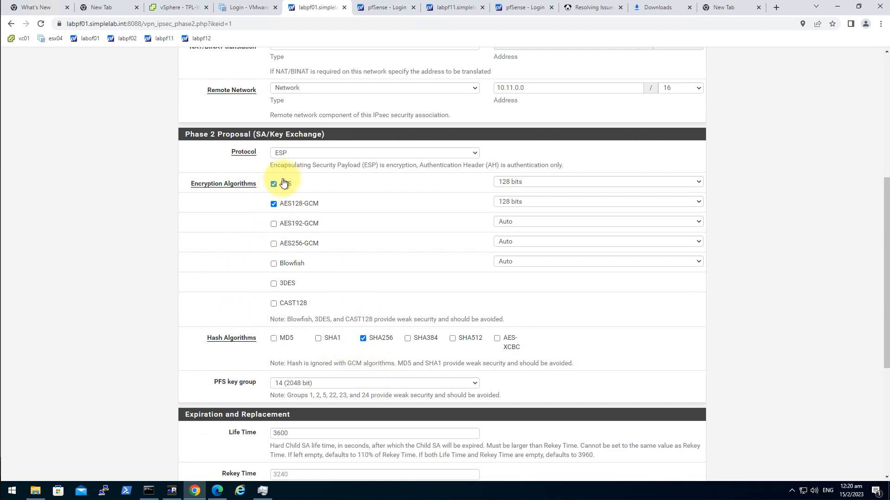
{"action": "scroll", "coordinate": [306, 306], "scroll_direction": "down", "scroll_amount": 1}
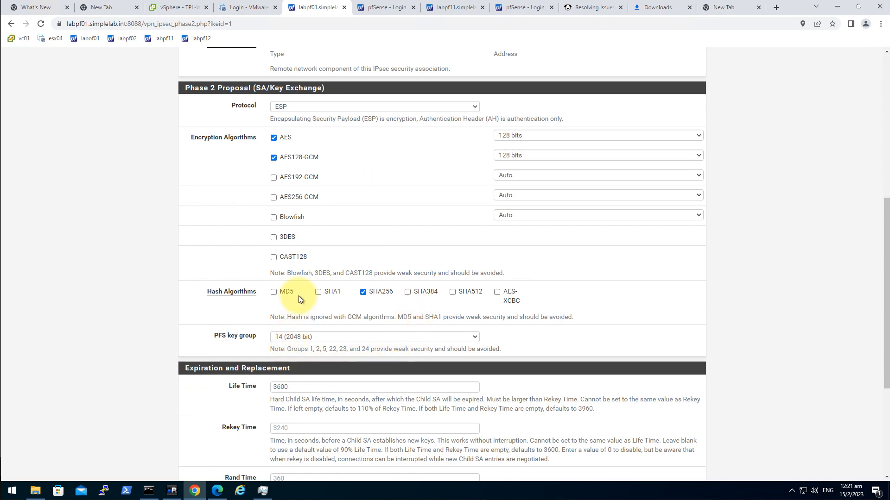
{"action": "left_click", "coordinate": [274, 158]}
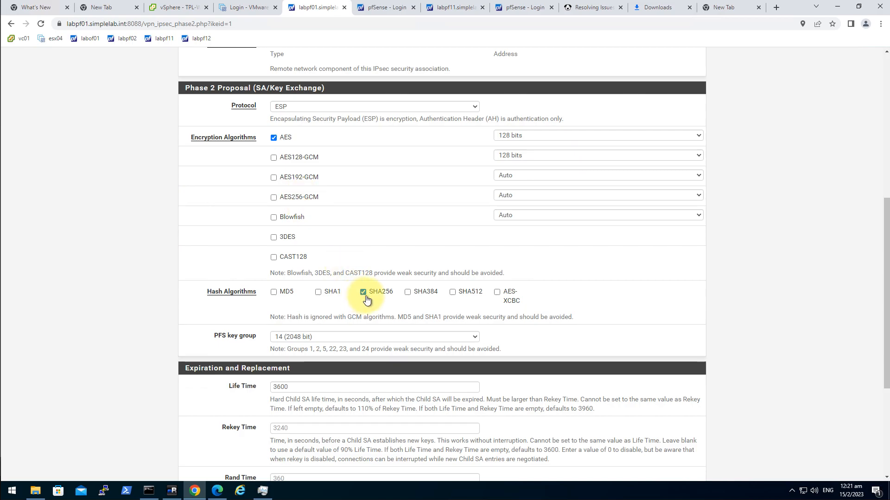
{"action": "scroll", "coordinate": [260, 278], "scroll_direction": "down", "scroll_amount": 3}
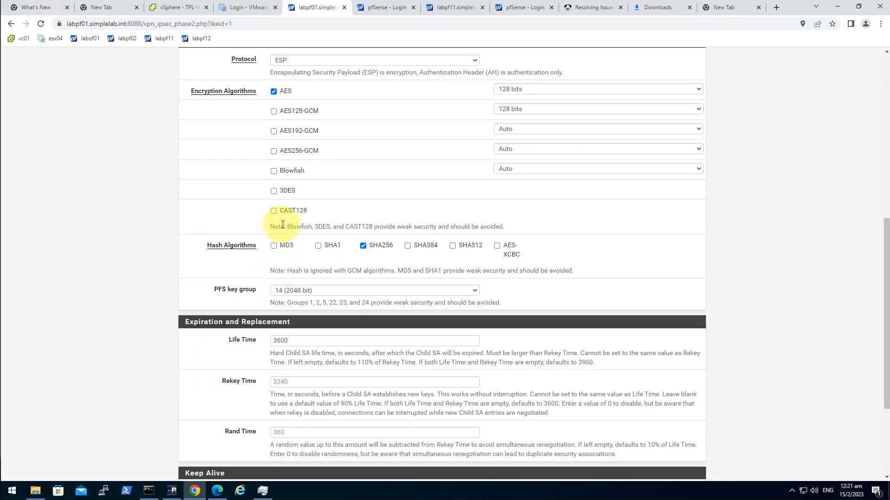
{"action": "scroll", "coordinate": [306, 227], "scroll_direction": "down", "scroll_amount": 2}
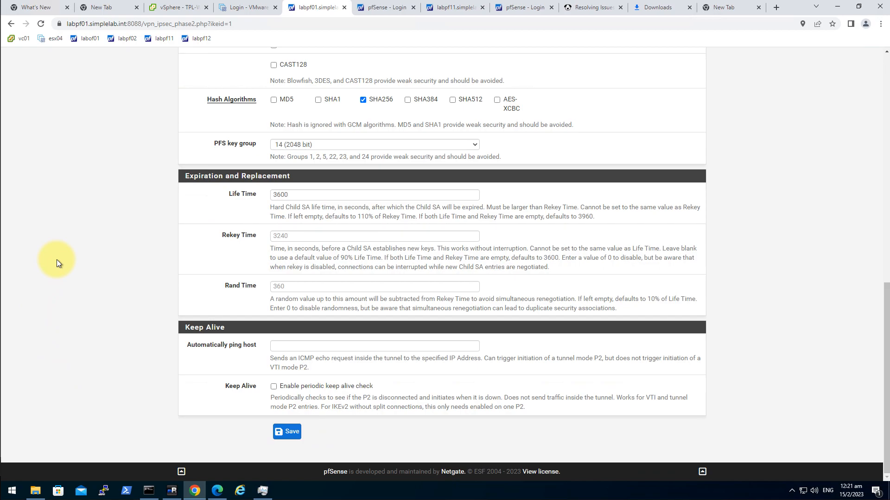
Enable periodic keep alive on labpf01's phase 2 entry, then save and apply it
{"action": "left_click", "coordinate": [273, 387]}
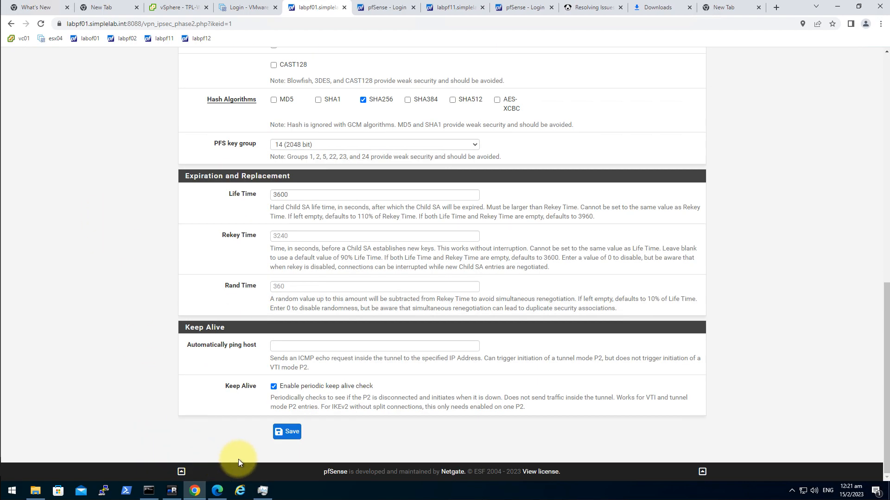
{"action": "left_click", "coordinate": [288, 432]}
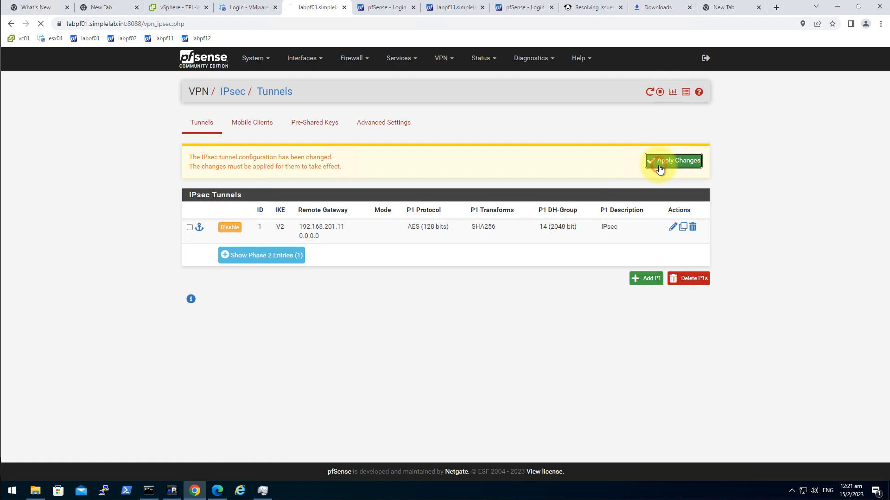
{"action": "left_click", "coordinate": [659, 164]}
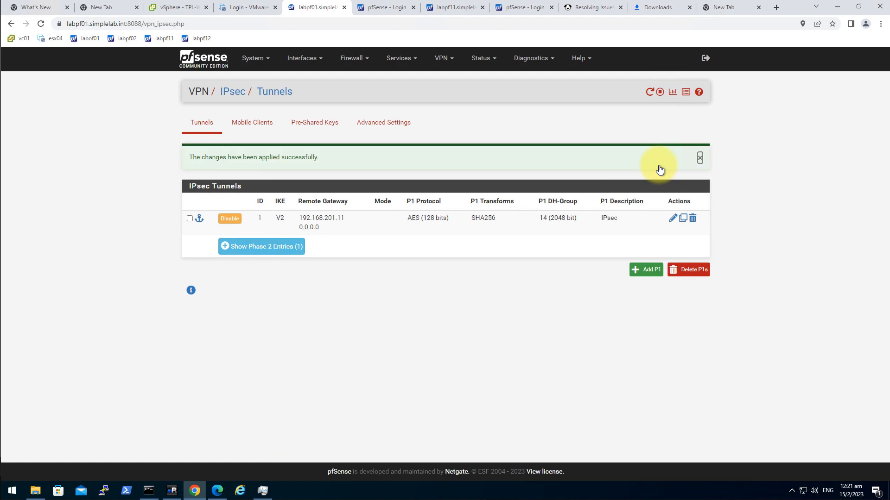
{"action": "left_click", "coordinate": [446, 10]}
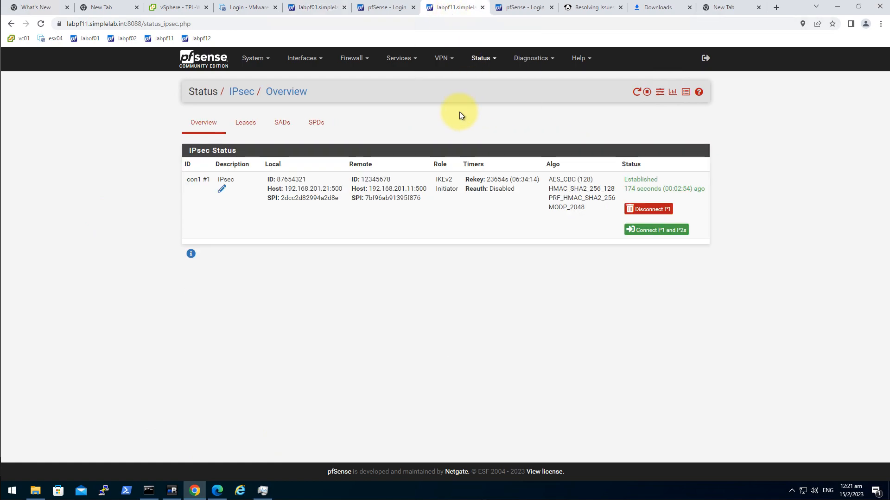
Add a new phase 2 entry under labpf11's IPsec tunnel
{"action": "left_click", "coordinate": [448, 59]}
{"action": "left_click", "coordinate": [463, 76]}
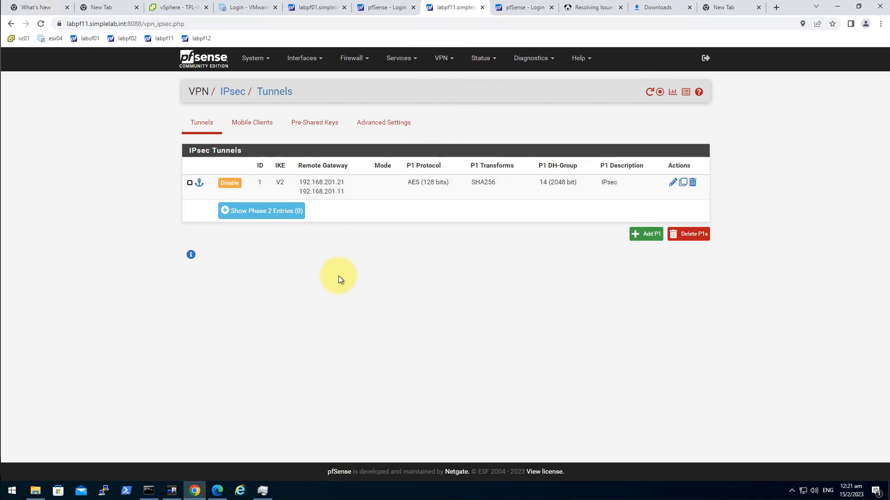
{"action": "left_click", "coordinate": [267, 212]}
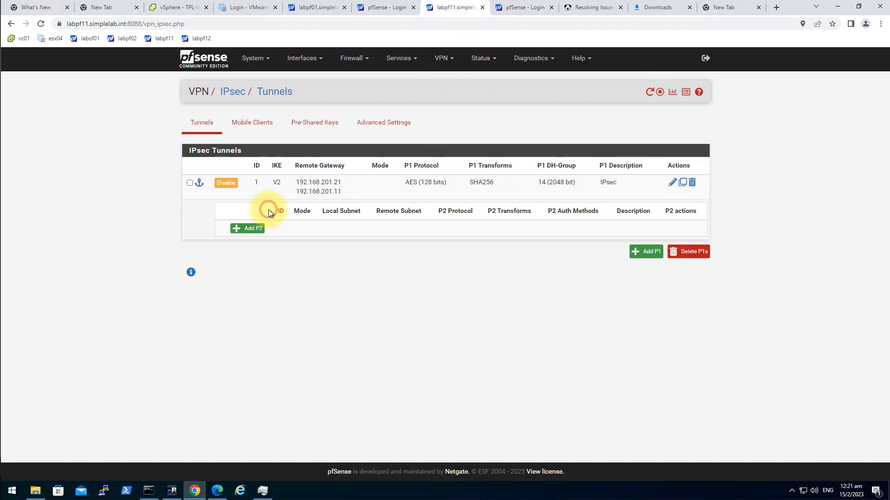
{"action": "left_click", "coordinate": [252, 231]}
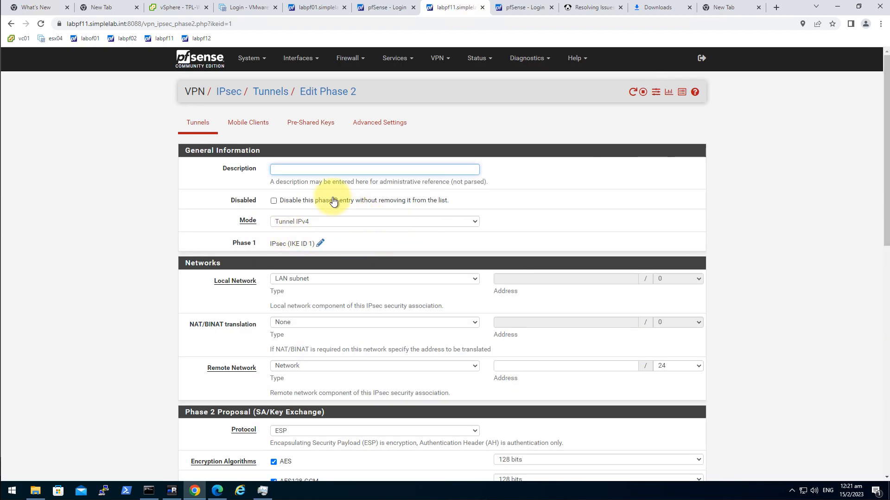
Set the local network to type Network, 10.11.0.0/16
{"action": "left_click", "coordinate": [332, 279]}
{"action": "left_click", "coordinate": [305, 301]}
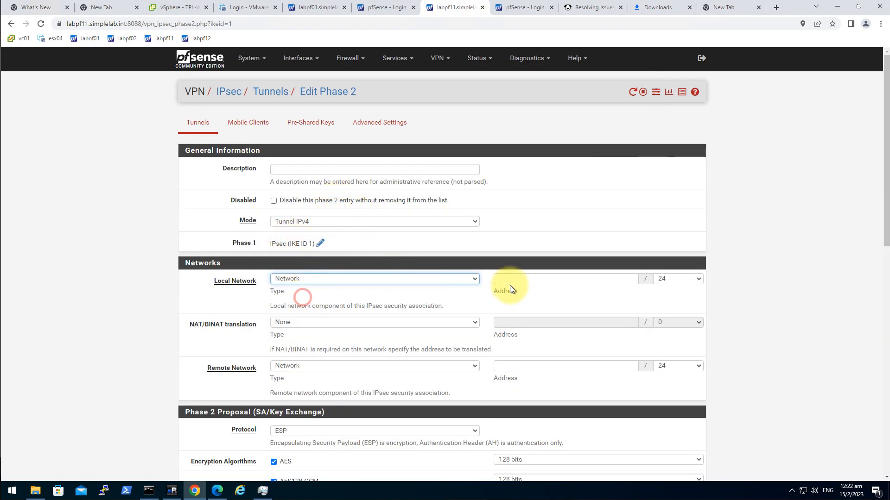
{"action": "left_click", "coordinate": [547, 280]}
{"action": "type", "text": "10"}
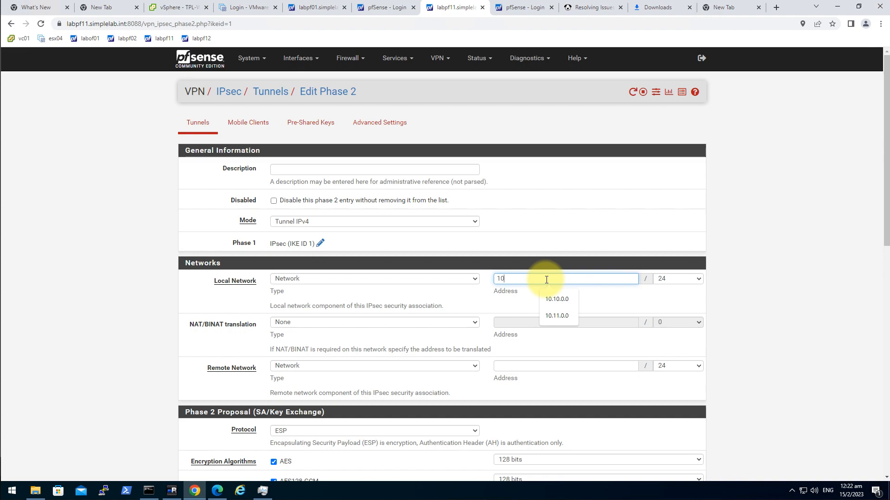
{"action": "key", "text": "BackSpace"}
{"action": "key", "text": "BackSpace"}
{"action": "type", "text": "10.11.0.0."}
{"action": "key", "text": "Tab"}
{"action": "left_click", "coordinate": [551, 279]}
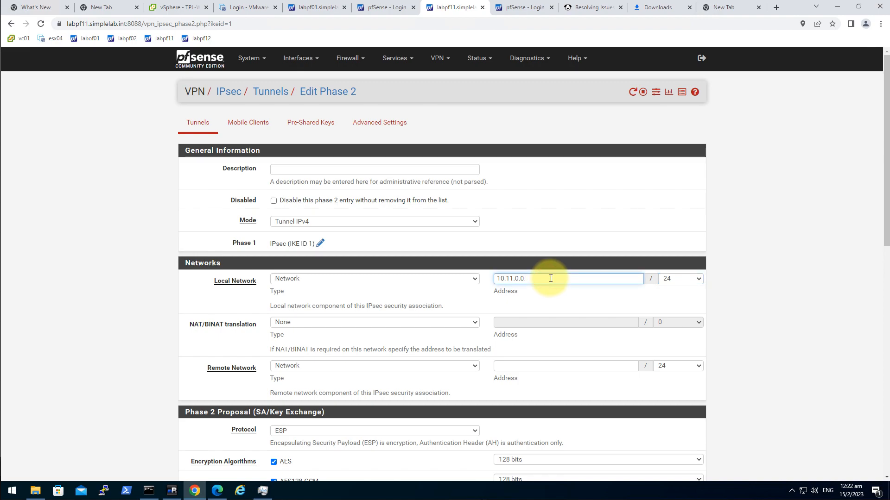
{"action": "key", "text": "Tab"}
{"action": "type", "text": "19"}
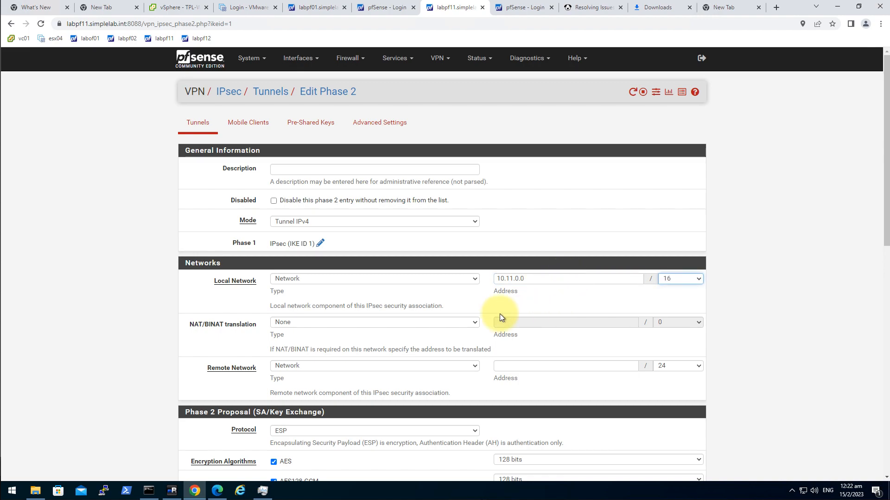
Set the remote network to 10.10.0.0/16
{"action": "left_click", "coordinate": [516, 366]}
{"action": "type", "text": "10."}
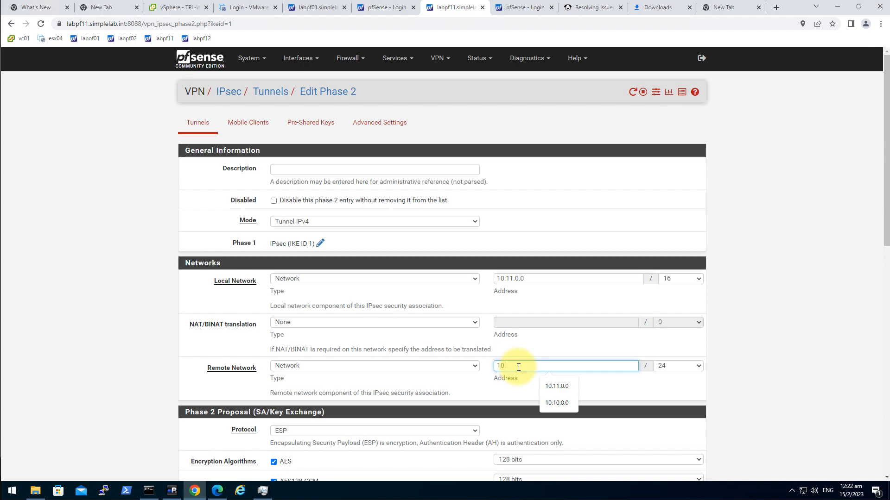
{"action": "type", "text": "10.0"}
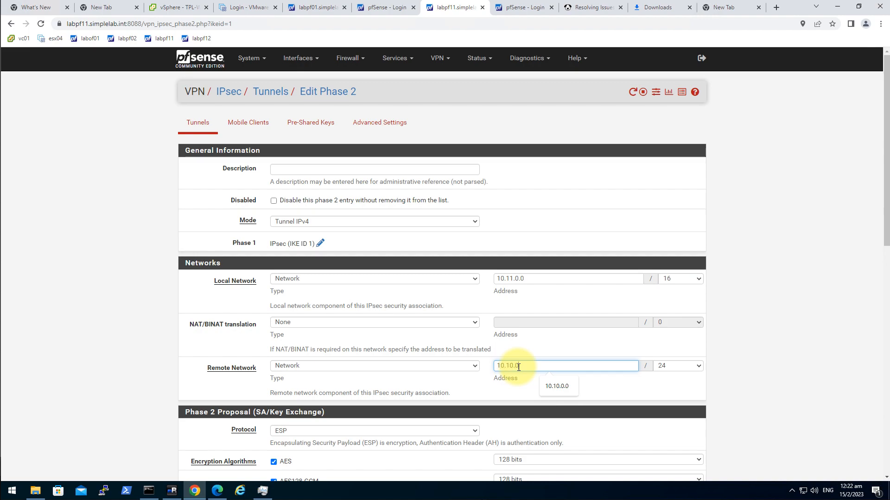
{"action": "type", "text": ".0"}
{"action": "key", "text": "Tab"}
{"action": "type", "text": "16"}
{"action": "scroll", "coordinate": [715, 361], "scroll_direction": "down", "scroll_amount": 2}
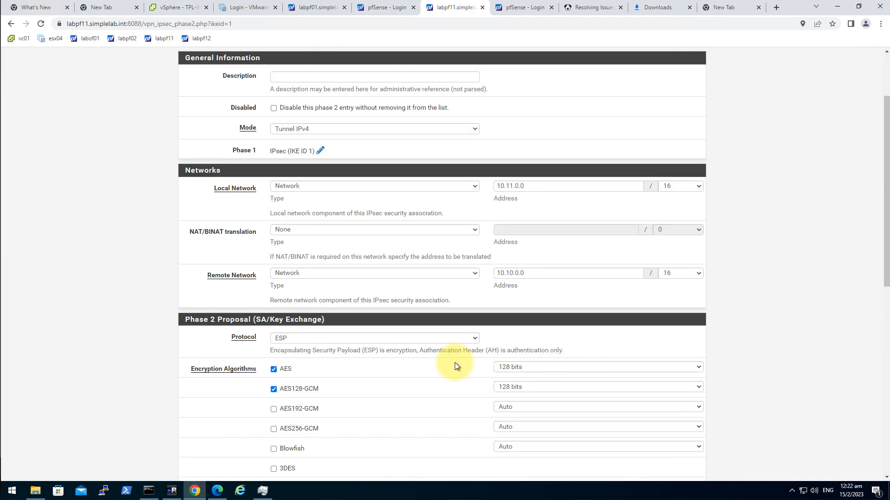
Uncheck AES128-GCM, enable periodic keep alive, and save labpf11's phase 2 entry
{"action": "left_click", "coordinate": [273, 389]}
{"action": "scroll", "coordinate": [384, 363], "scroll_direction": "down", "scroll_amount": 3}
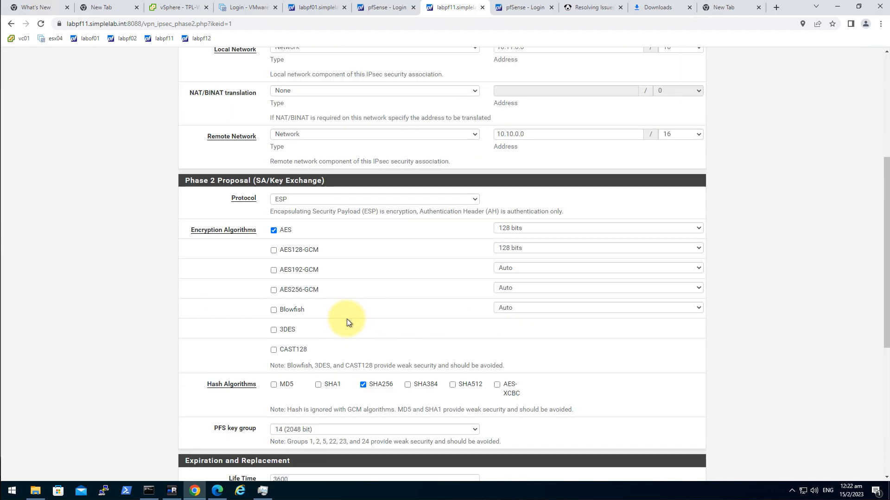
{"action": "scroll", "coordinate": [412, 304], "scroll_direction": "down", "scroll_amount": 6}
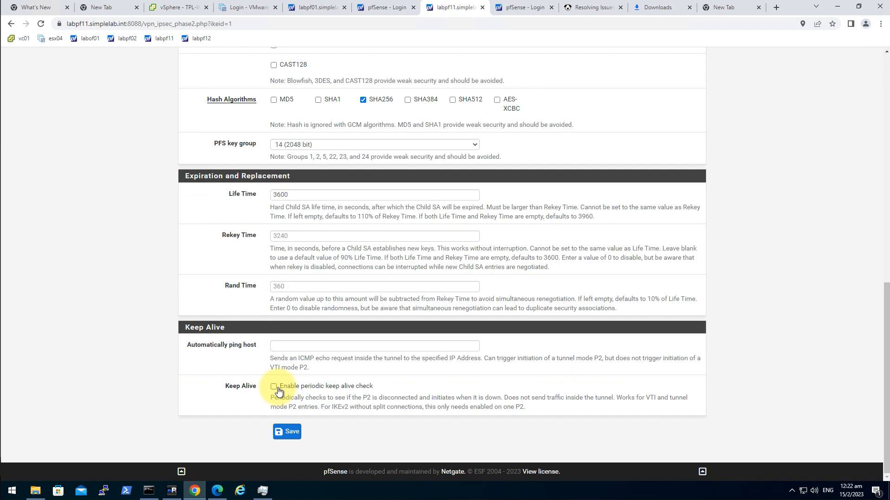
{"action": "left_click", "coordinate": [274, 387]}
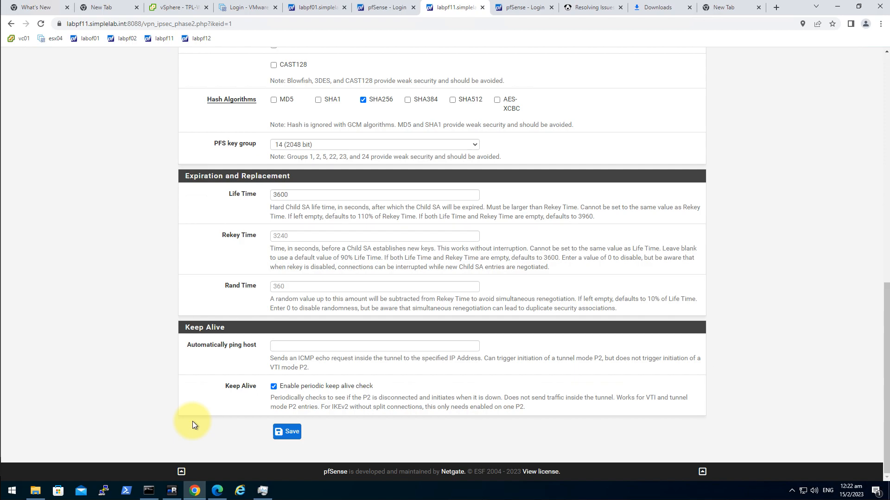
{"action": "left_click", "coordinate": [278, 433]}
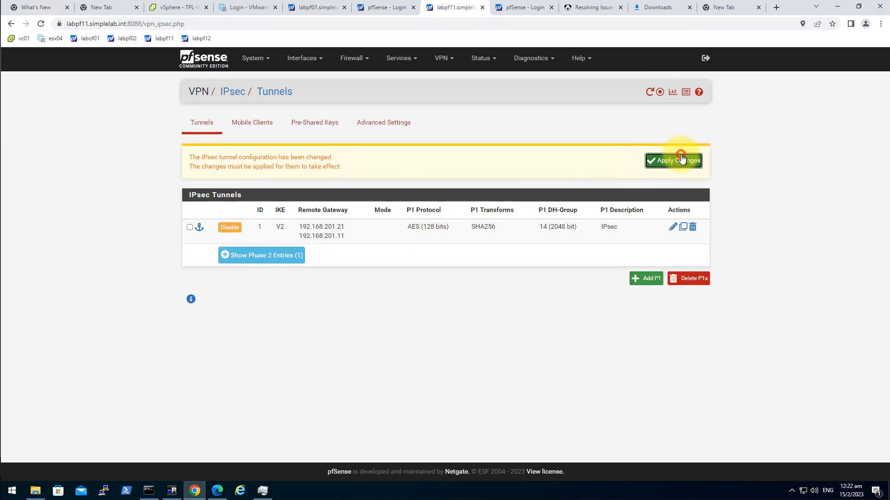
{"action": "left_click", "coordinate": [676, 158]}
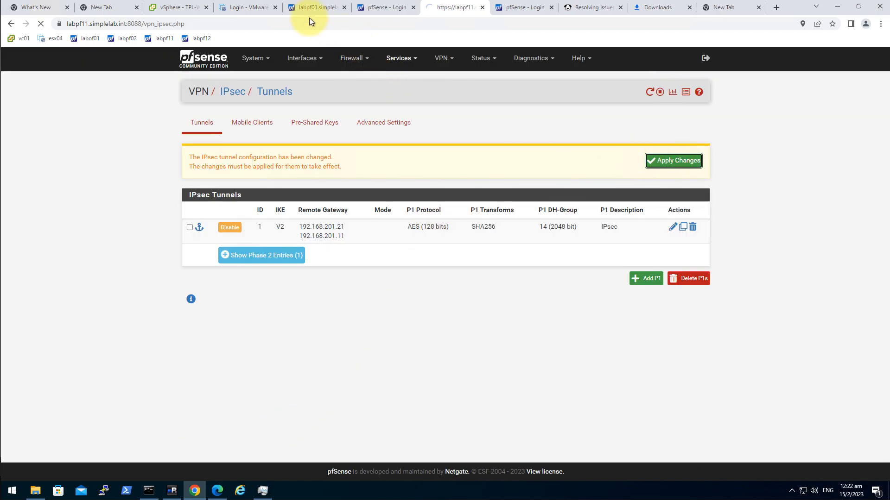
Edit labpf01's phase 2 entry to disable keep alive, then save and apply the changes
{"action": "left_click", "coordinate": [301, 9]}
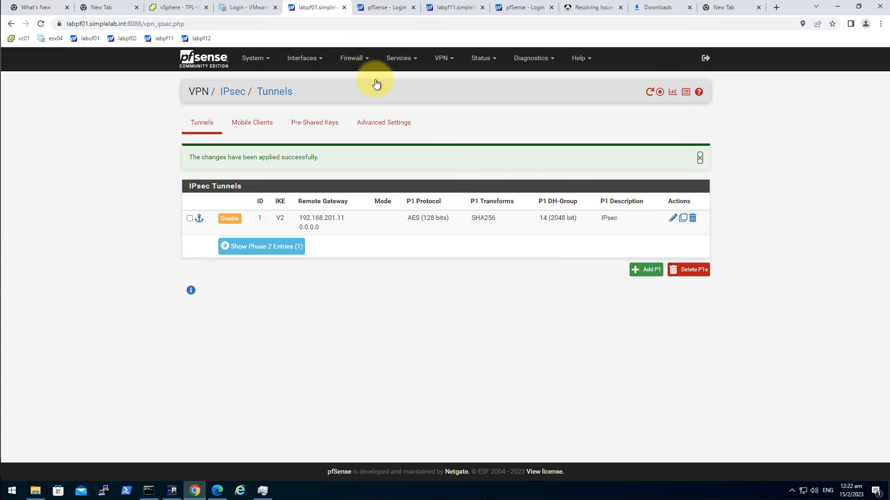
{"action": "left_click", "coordinate": [671, 221]}
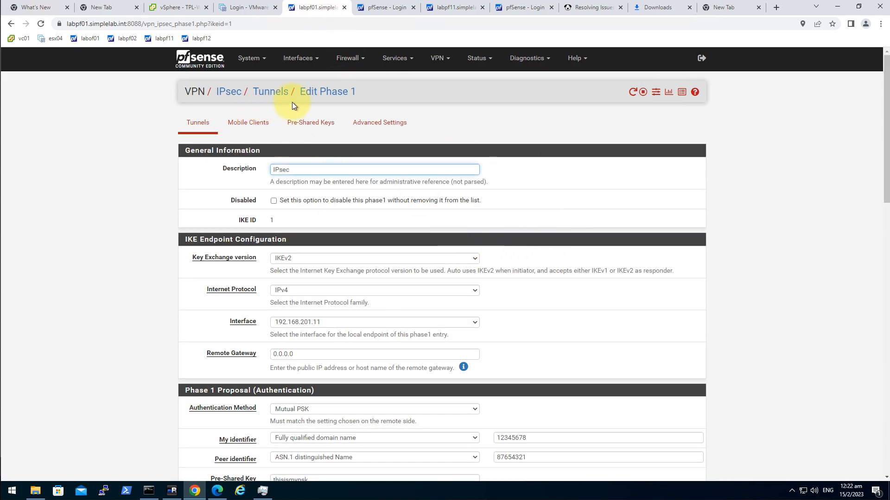
{"action": "left_click", "coordinate": [259, 92]}
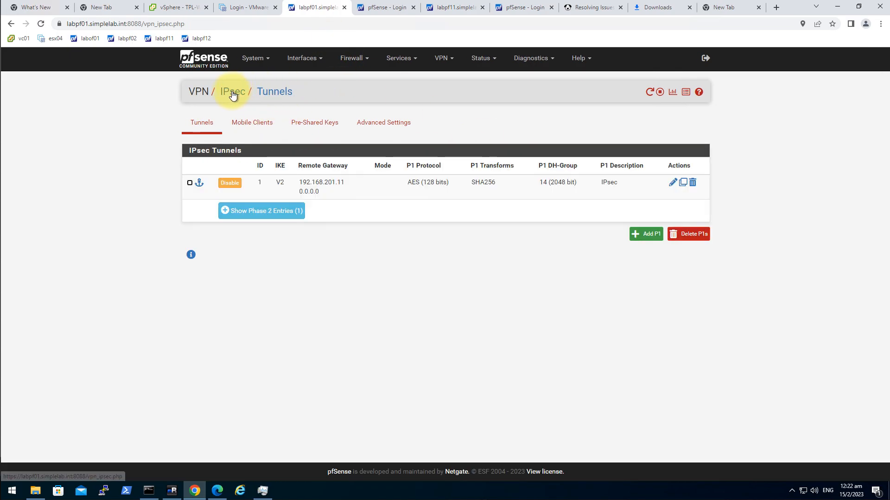
{"action": "left_click", "coordinate": [284, 214]}
{"action": "left_click", "coordinate": [672, 227]}
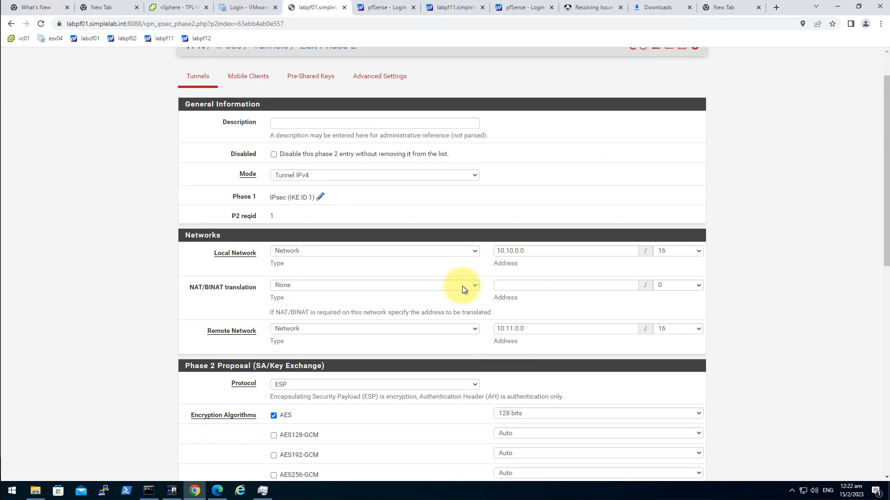
{"action": "scroll", "coordinate": [423, 332], "scroll_direction": "down", "scroll_amount": 10}
{"action": "left_click", "coordinate": [273, 386]}
{"action": "left_click", "coordinate": [287, 432]}
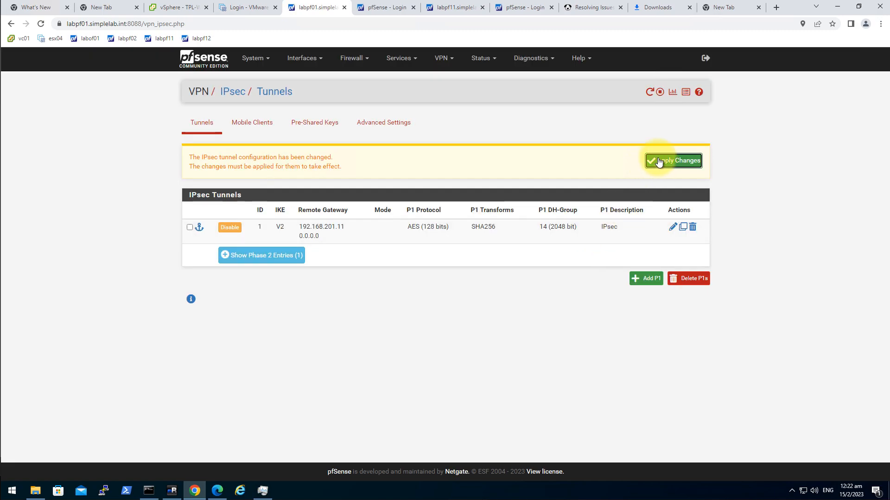
{"action": "left_click", "coordinate": [658, 157]}
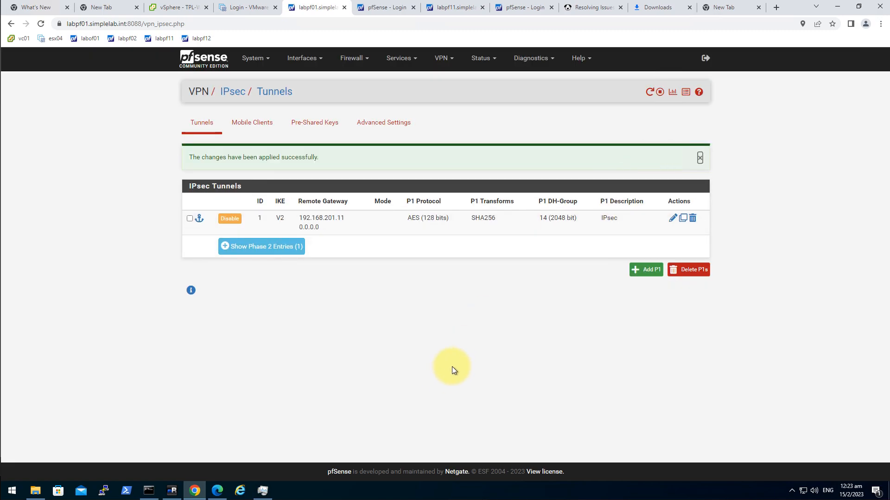
Connect labpf11's phase 2 so the 10.11.0.0/16 to 10.10.0.0/16 child SA shows Installed
{"action": "left_click", "coordinate": [441, 9]}
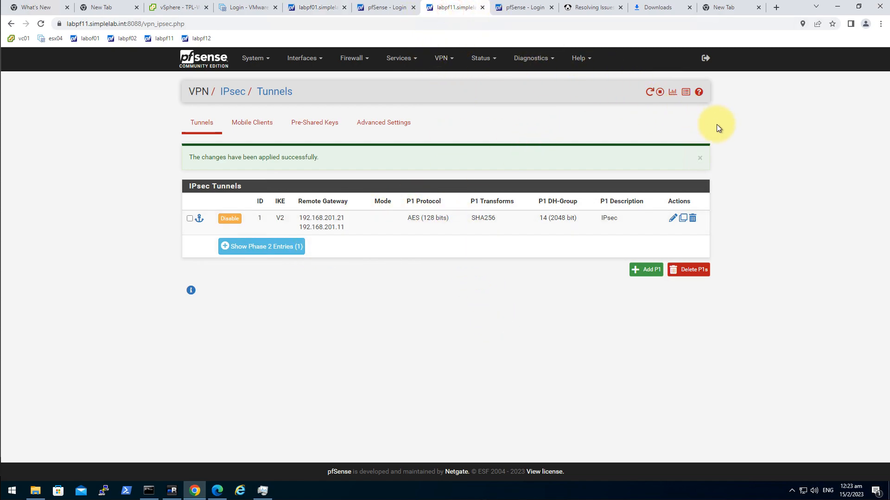
{"action": "left_click", "coordinate": [441, 58]}
{"action": "left_click", "coordinate": [459, 79]}
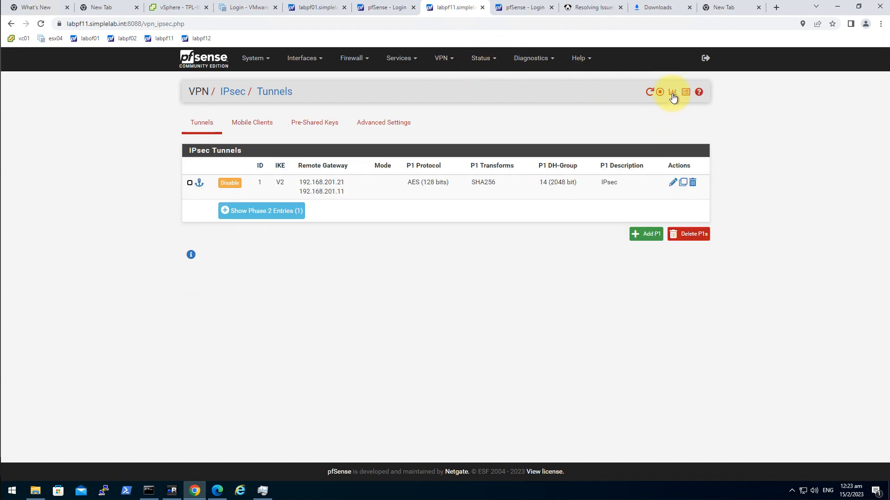
{"action": "left_click", "coordinate": [671, 93]}
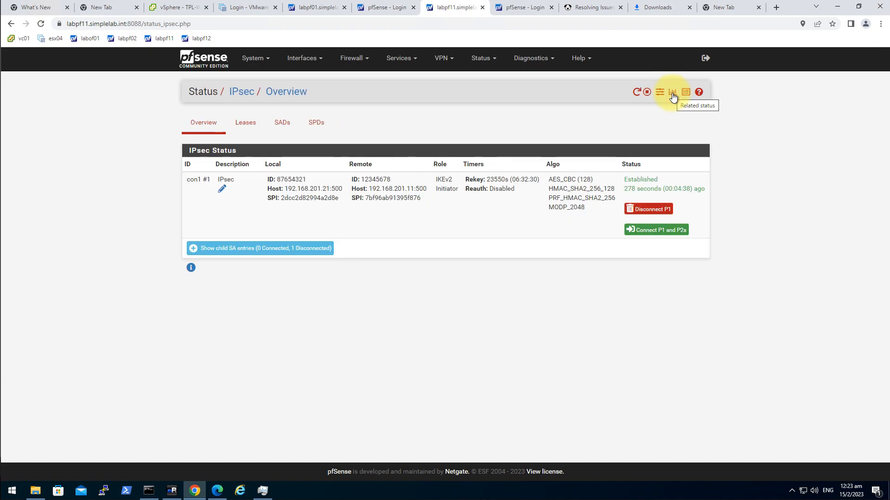
{"action": "left_click", "coordinate": [294, 249]}
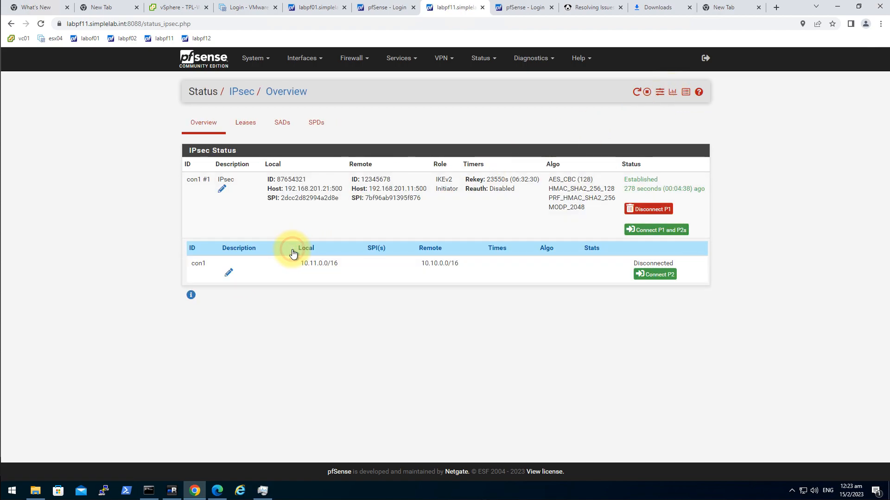
{"action": "left_click", "coordinate": [666, 277]}
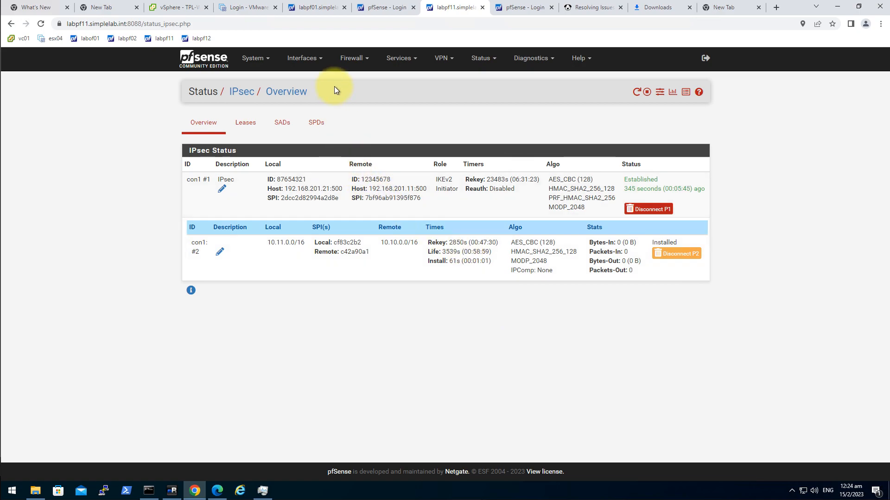
{"action": "left_click", "coordinate": [364, 63]}
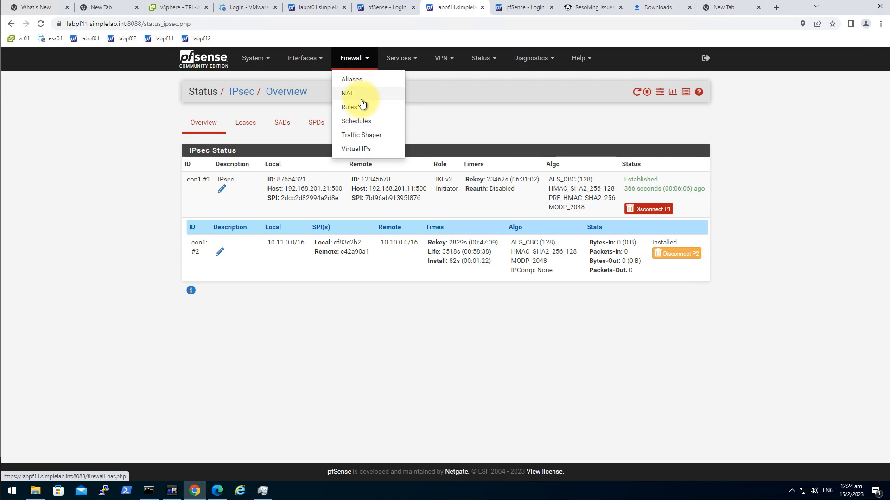
Add a top pass rule for IPv4 ICMP on labpf01's VLAN1008 and apply it
{"action": "left_click", "coordinate": [322, 7]}
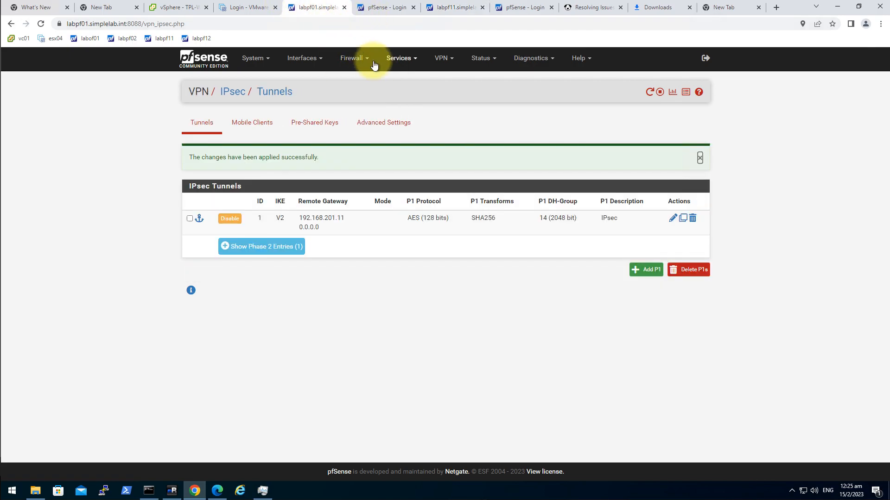
{"action": "left_click", "coordinate": [358, 59]}
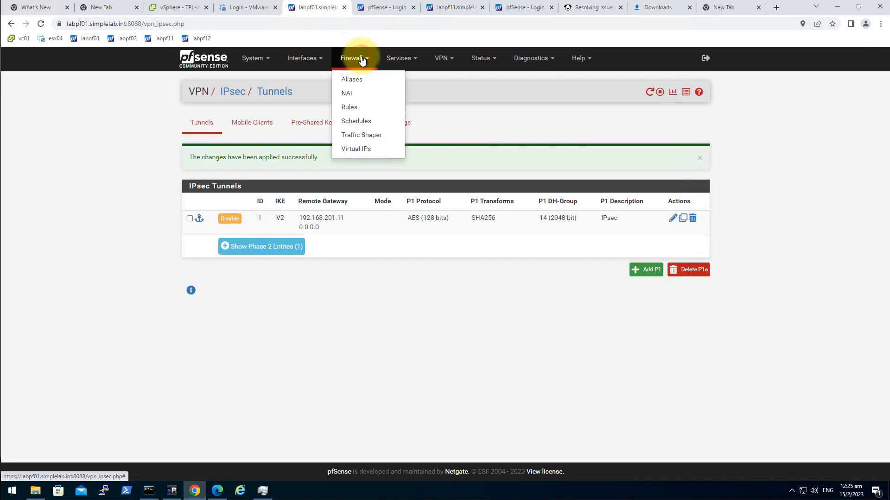
{"action": "left_click", "coordinate": [362, 108]}
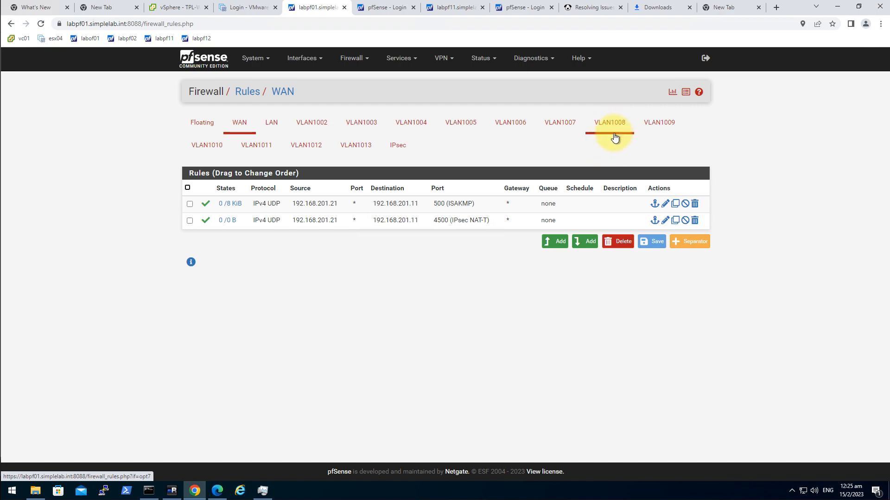
{"action": "left_click", "coordinate": [610, 128]}
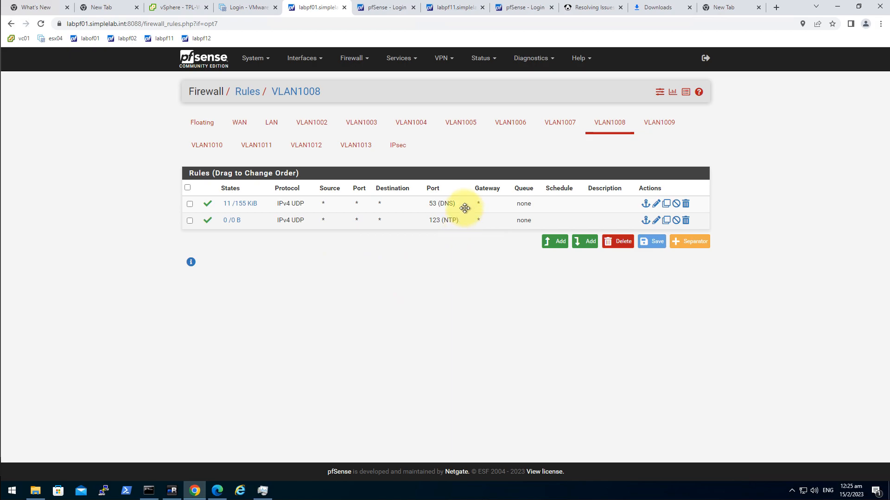
{"action": "left_click", "coordinate": [556, 241]}
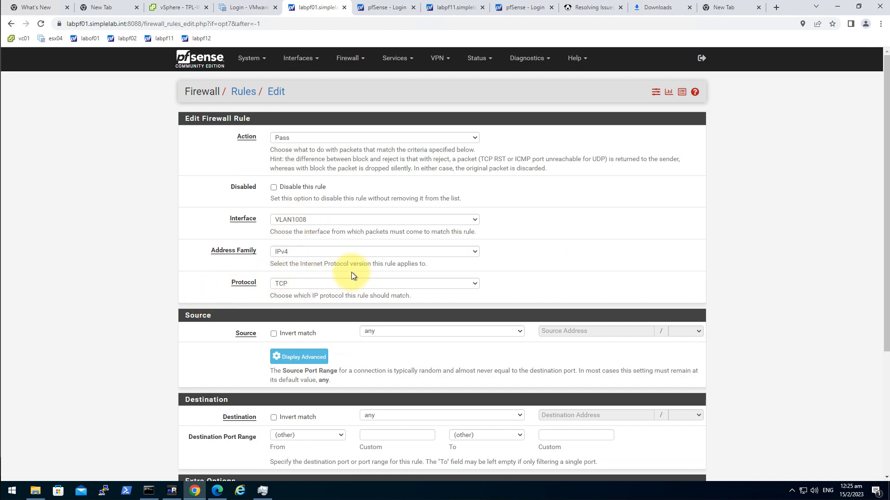
{"action": "left_click", "coordinate": [297, 283]}
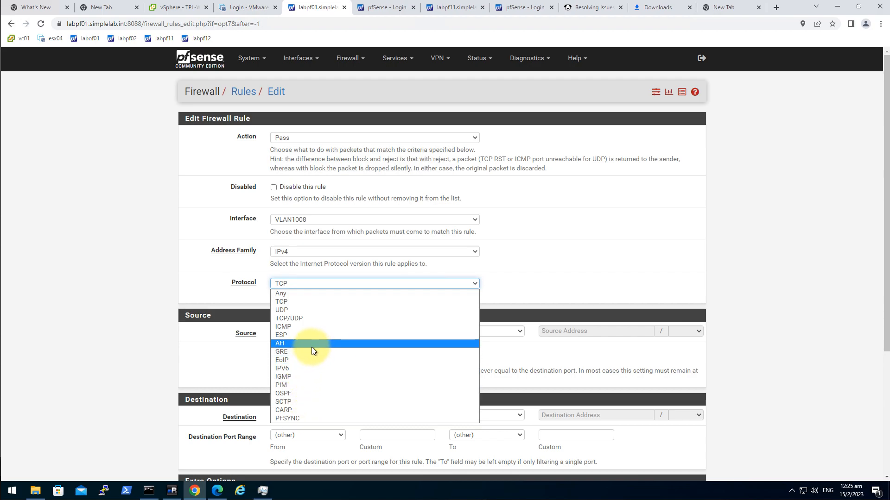
{"action": "left_click", "coordinate": [304, 327]}
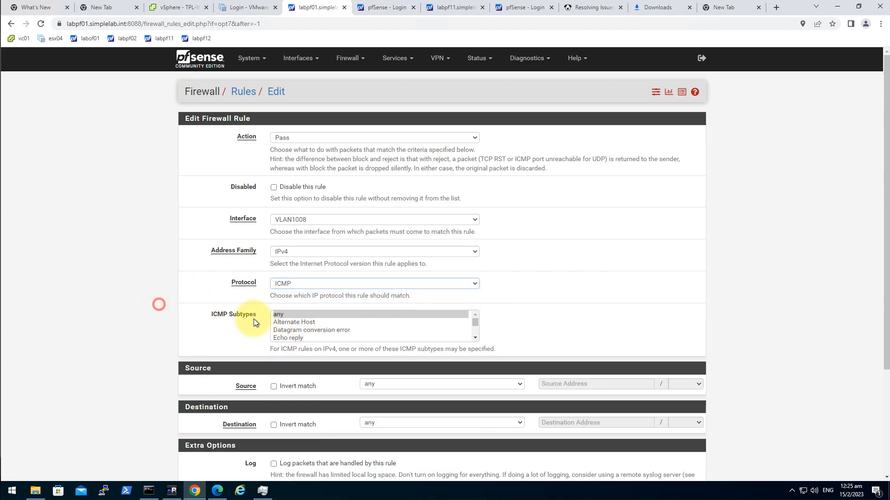
{"action": "scroll", "coordinate": [351, 380], "scroll_direction": "down", "scroll_amount": 3}
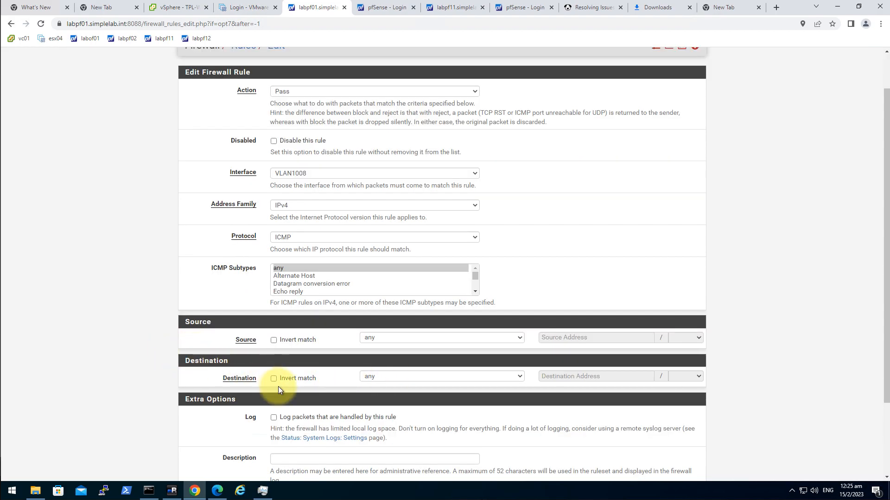
{"action": "left_click", "coordinate": [290, 431]}
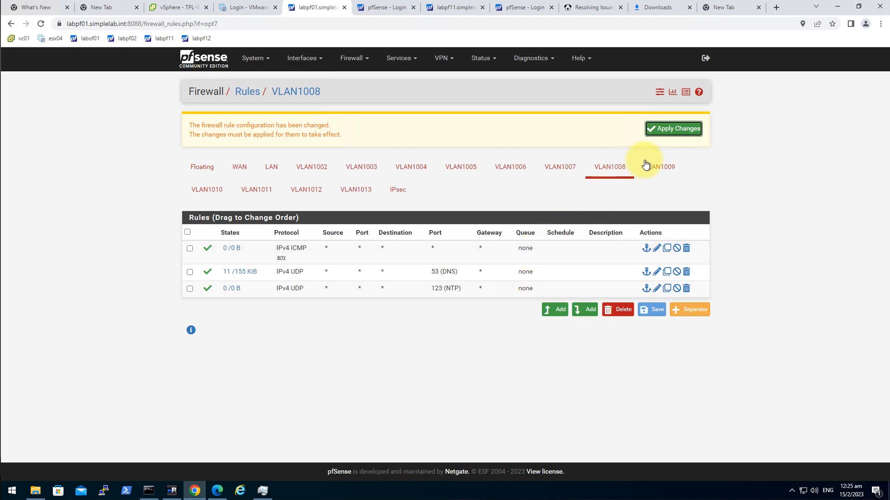
{"action": "left_click", "coordinate": [668, 133]}
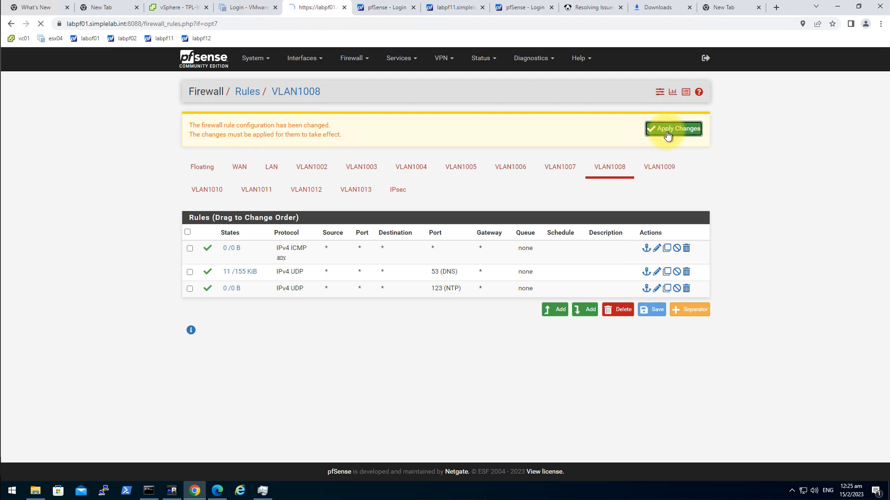
{"action": "left_click", "coordinate": [446, 9]}
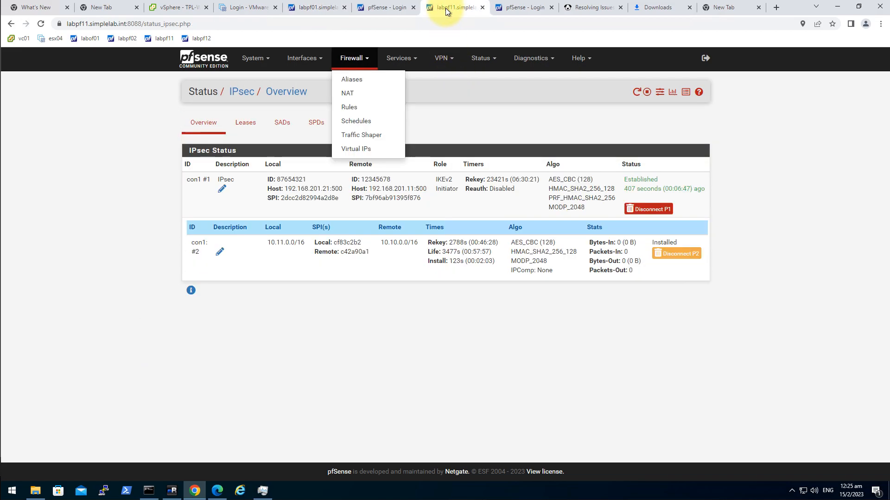
Go to Firewall > Rules for labpf11's IPsec interface
{"action": "left_click", "coordinate": [585, 342]}
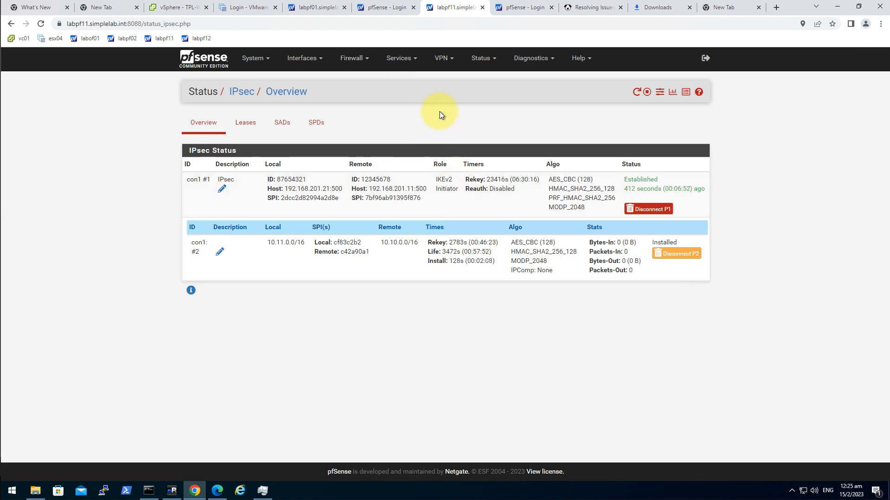
{"action": "left_click", "coordinate": [442, 58]}
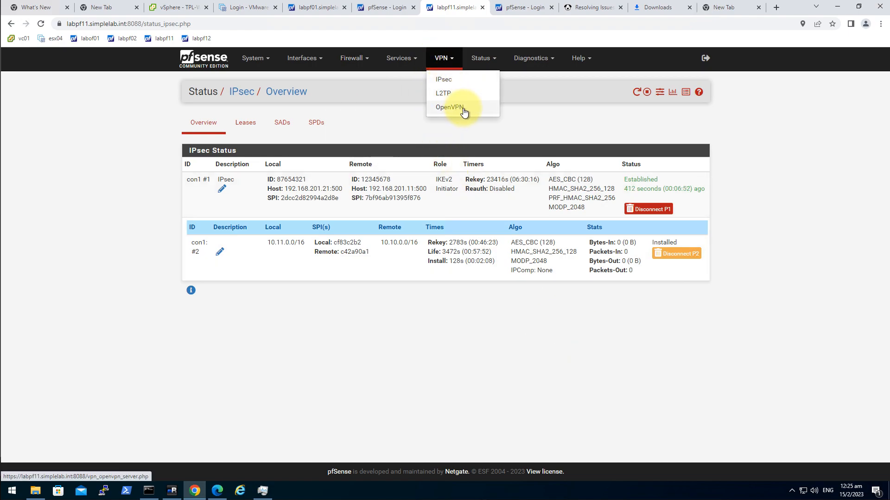
{"action": "left_click", "coordinate": [469, 83]}
{"action": "left_click", "coordinate": [406, 59]}
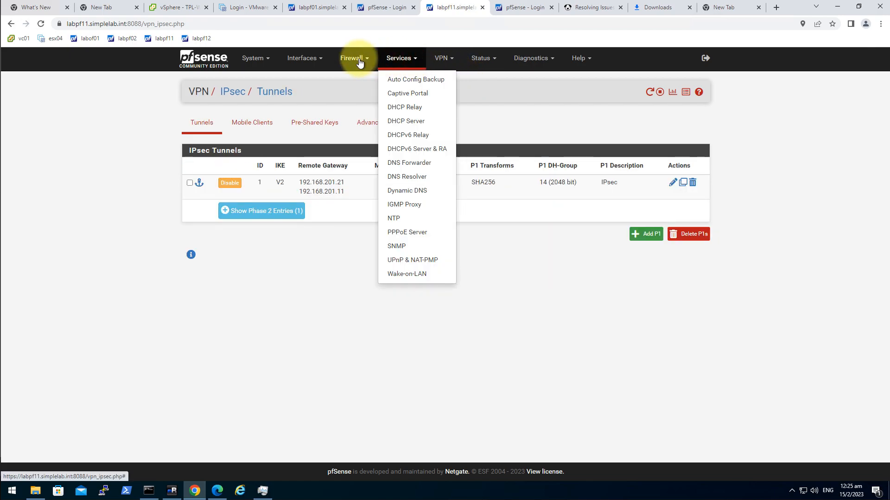
{"action": "left_click", "coordinate": [360, 62]}
{"action": "left_click", "coordinate": [364, 108]}
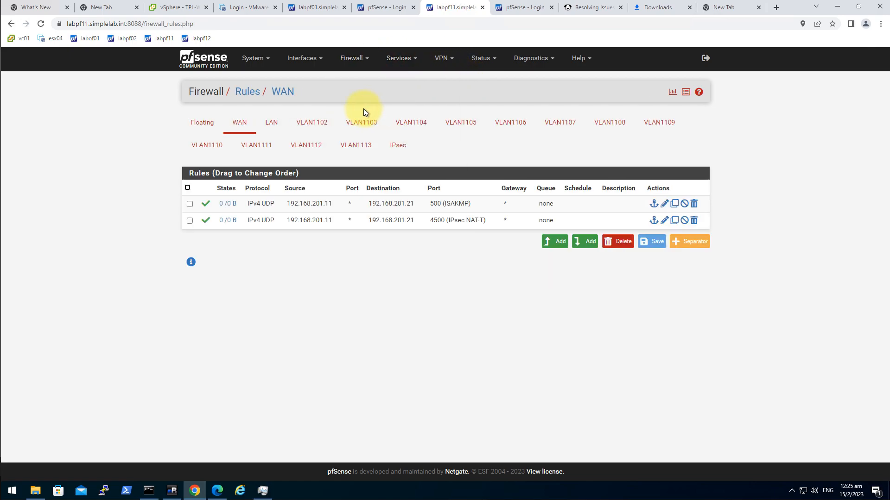
{"action": "left_click", "coordinate": [401, 150]}
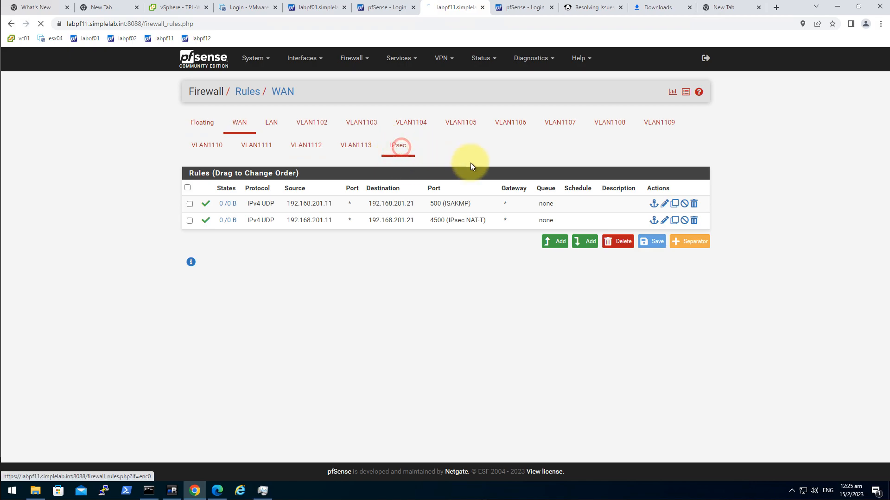
Add an IPsec pass rule with protocol any, save it, and apply the changes
{"action": "left_click", "coordinate": [556, 253]}
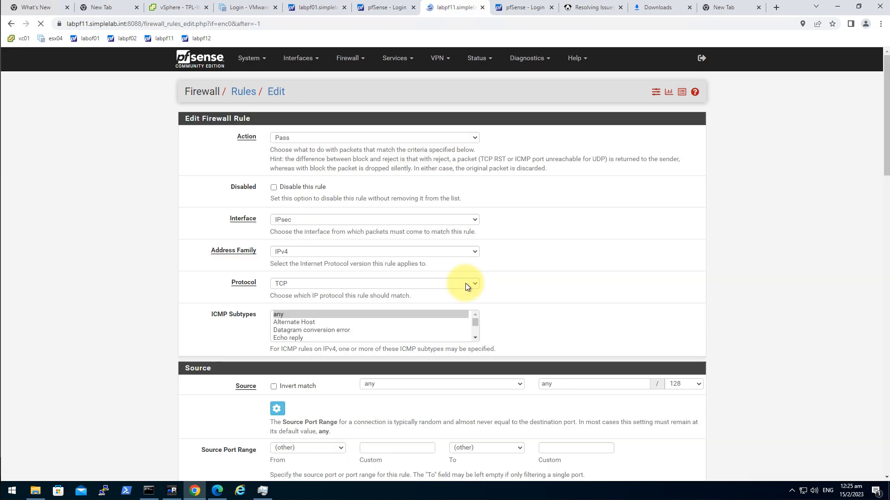
{"action": "left_click", "coordinate": [297, 283]}
{"action": "left_click", "coordinate": [296, 293]}
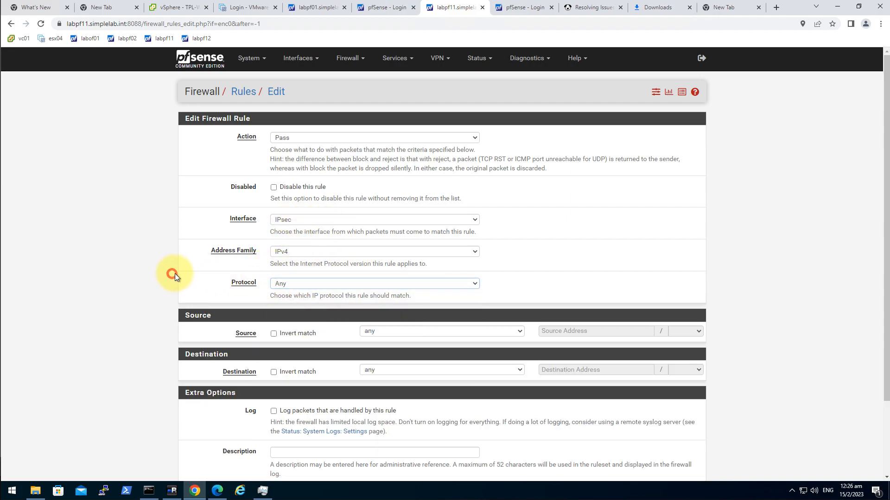
{"action": "scroll", "coordinate": [347, 231], "scroll_direction": "down", "scroll_amount": 2}
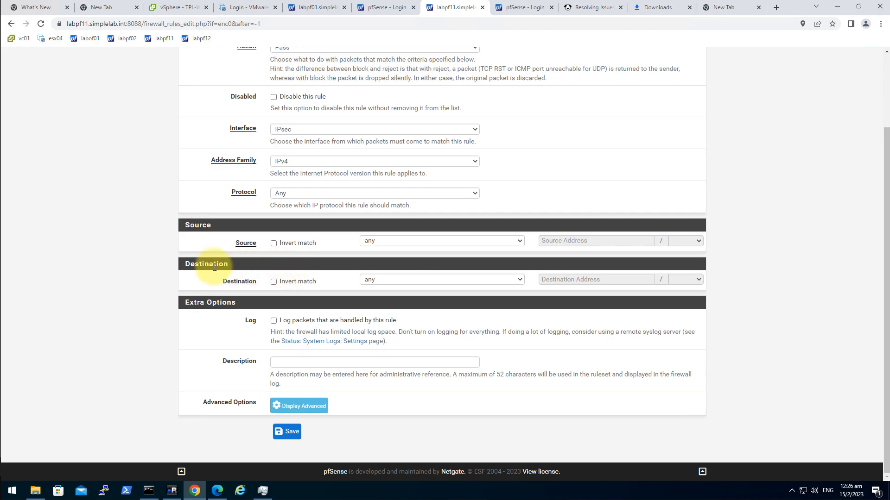
{"action": "scroll", "coordinate": [166, 332], "scroll_direction": "up", "scroll_amount": 2}
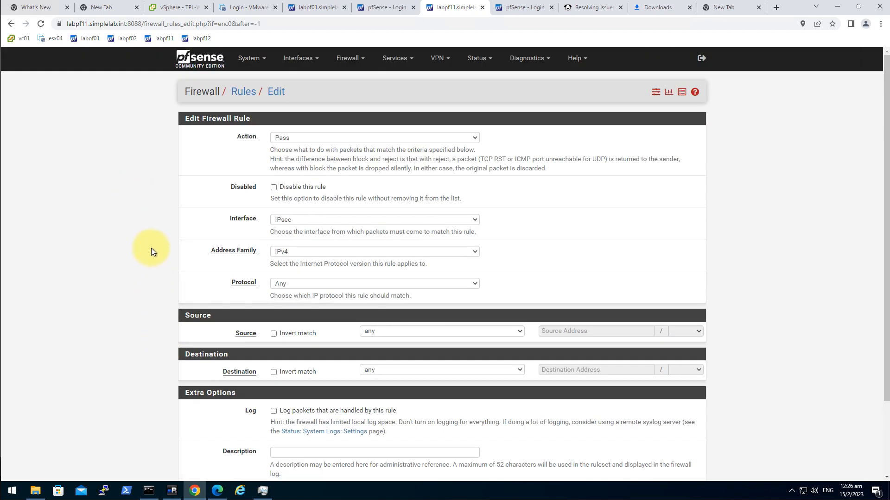
{"action": "scroll", "coordinate": [139, 275], "scroll_direction": "down", "scroll_amount": 2}
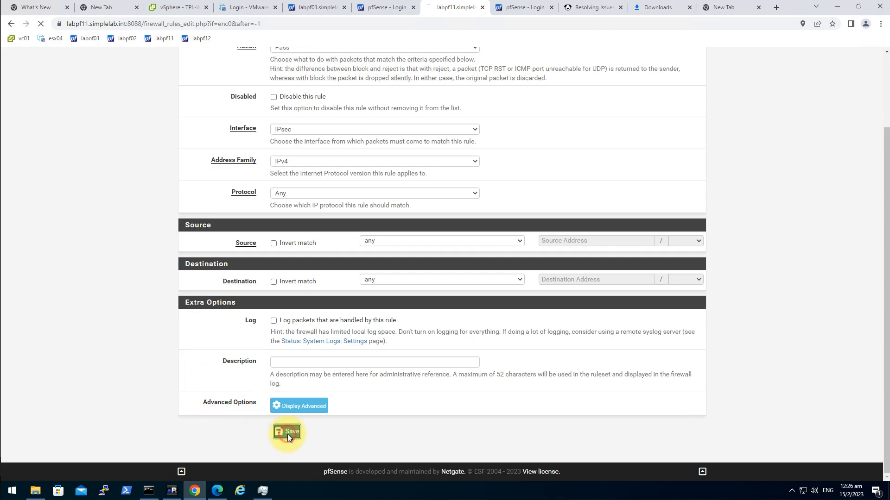
{"action": "left_click", "coordinate": [287, 435]}
{"action": "left_click", "coordinate": [697, 132]}
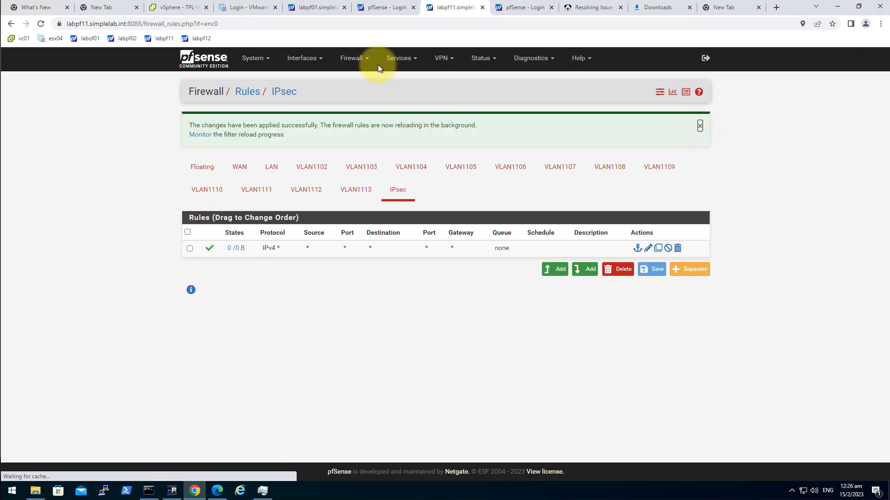
Ping 10.11.1.1 from DC01's Command Prompt, getting 3 of 3 replies, then return to pfSense
{"action": "left_click", "coordinate": [312, 8]}
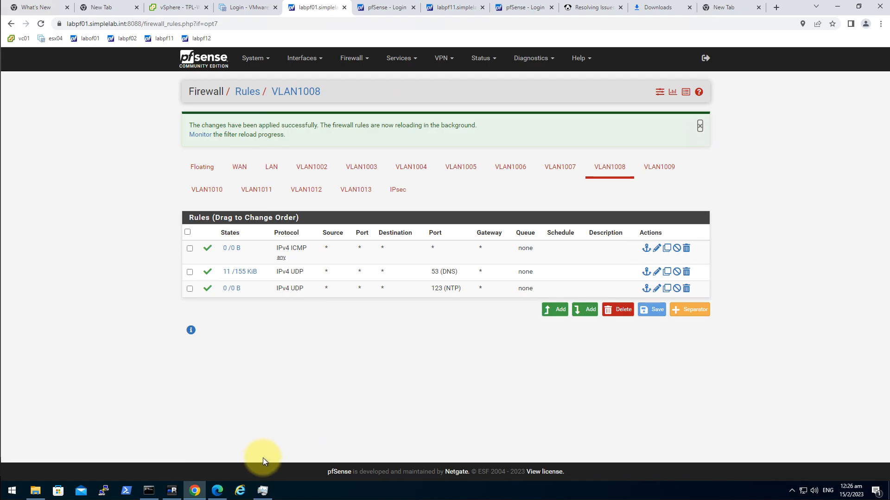
{"action": "left_click", "coordinate": [172, 491]}
{"action": "left_click", "coordinate": [311, 265]}
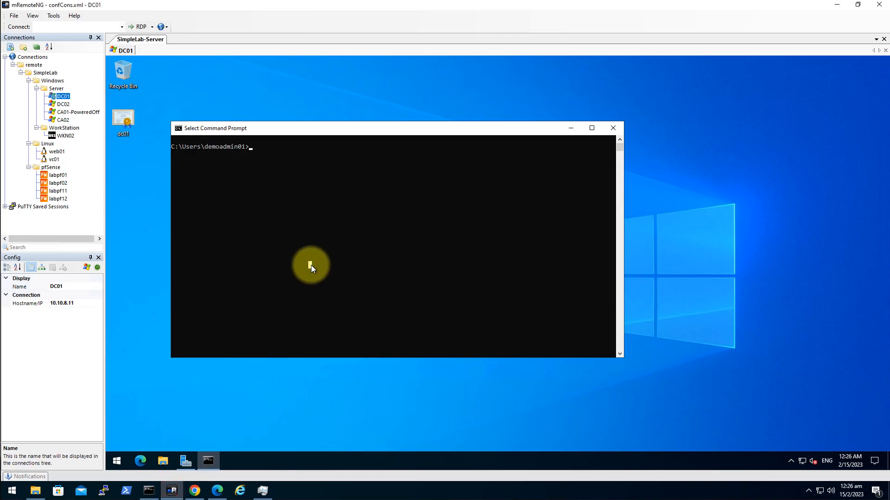
{"action": "type", "text": "ping 10.11.1.1"}
{"action": "key", "text": "Return"}
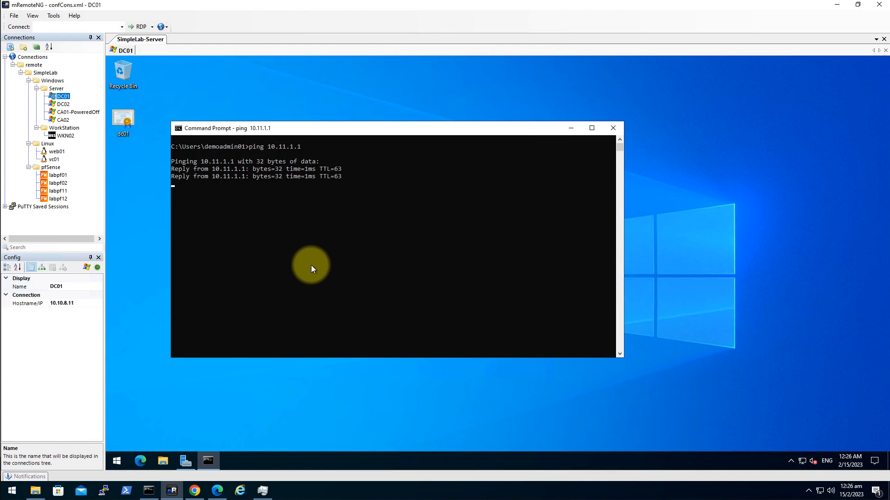
{"action": "key", "text": "ctrl+c"}
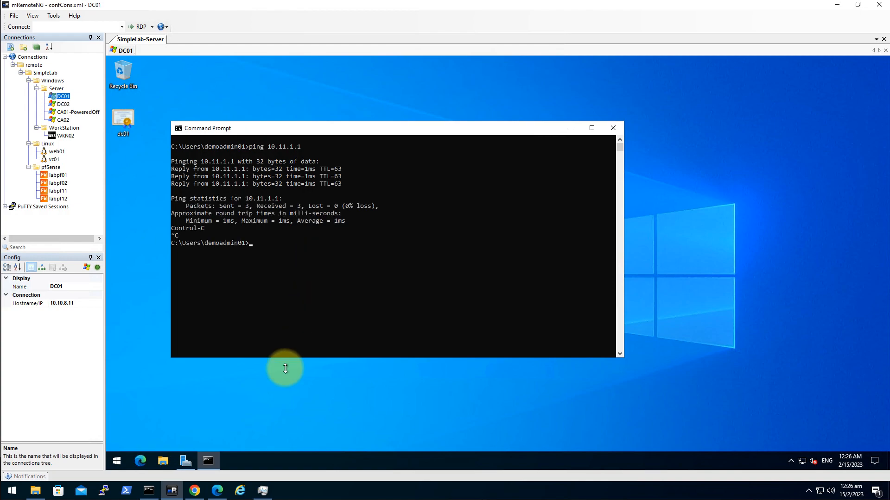
{"action": "left_click", "coordinate": [194, 492]}
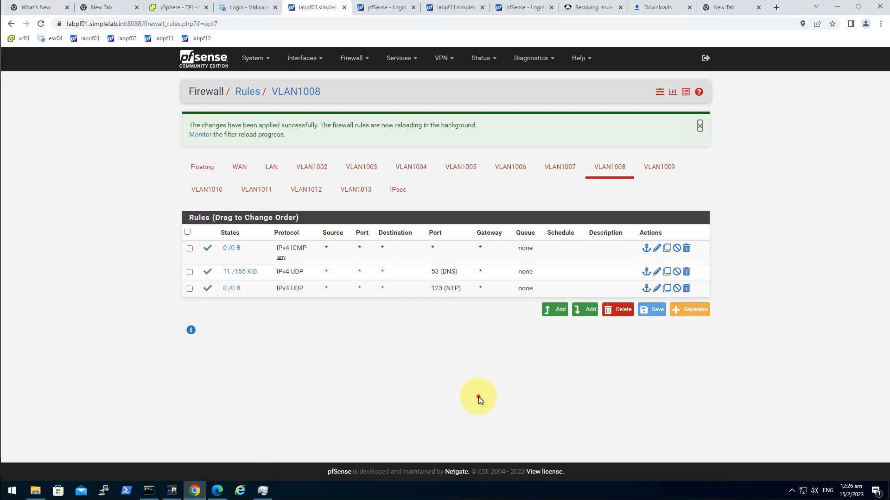
Disable and apply labpf11's IPsec pass rule, then confirm the ping to 10.11.1.1 goes unanswered
{"action": "left_click", "coordinate": [447, 8]}
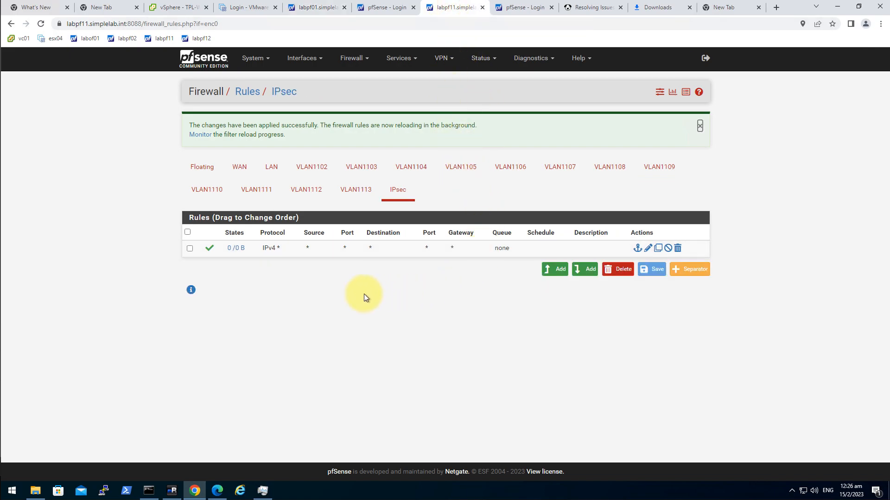
{"action": "left_click", "coordinate": [208, 251]}
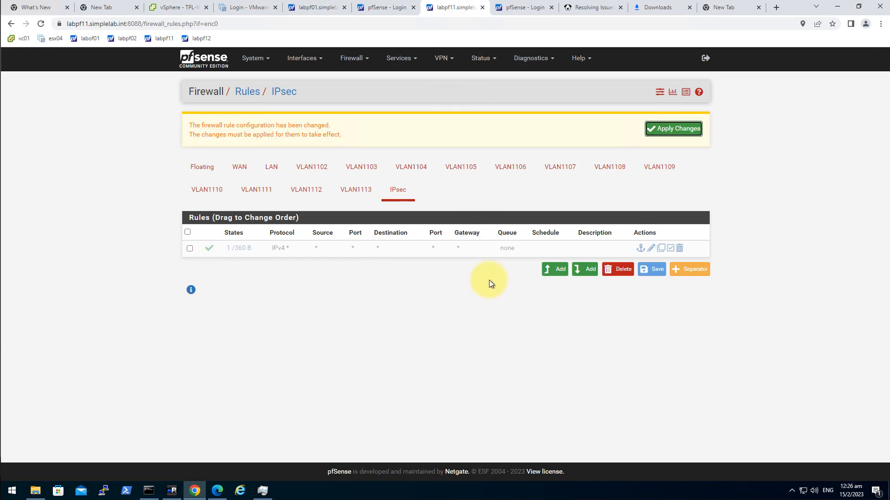
{"action": "left_click", "coordinate": [698, 132]}
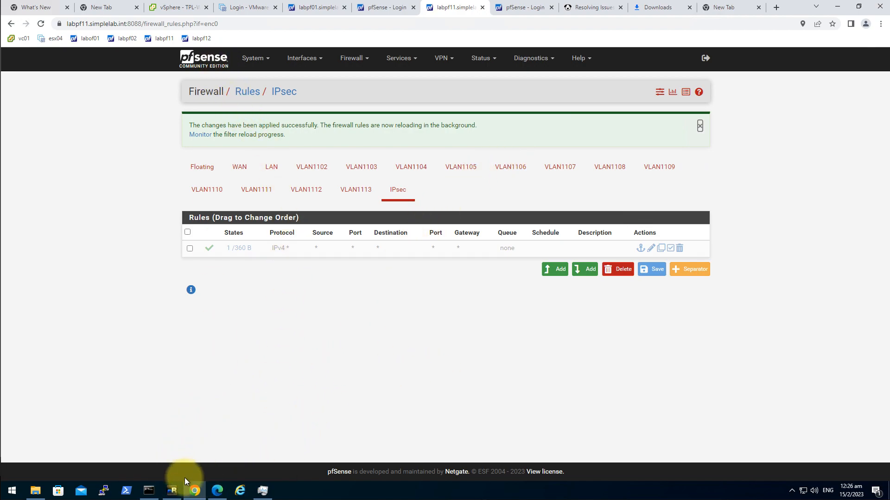
{"action": "left_click", "coordinate": [172, 490]}
{"action": "left_click", "coordinate": [275, 316]}
{"action": "key", "text": "Up"}
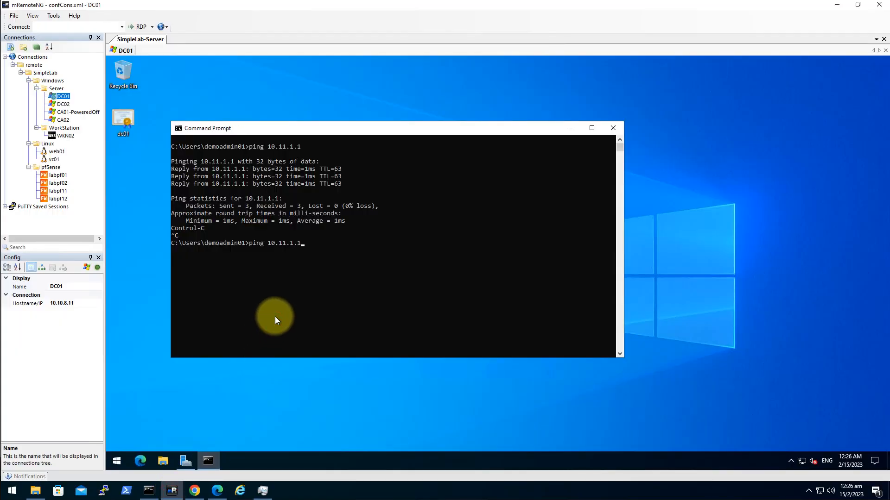
{"action": "key", "text": "Return"}
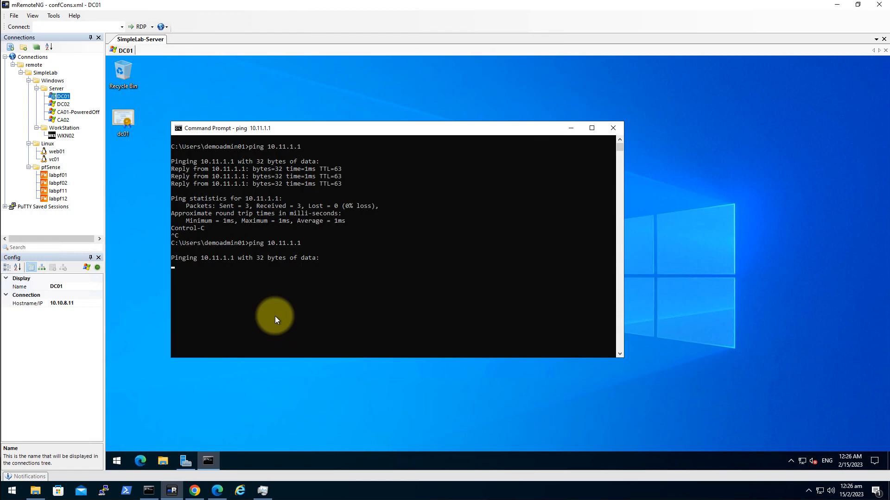
{"action": "key", "text": "ctrl+c"}
{"action": "left_click", "coordinate": [194, 490]}
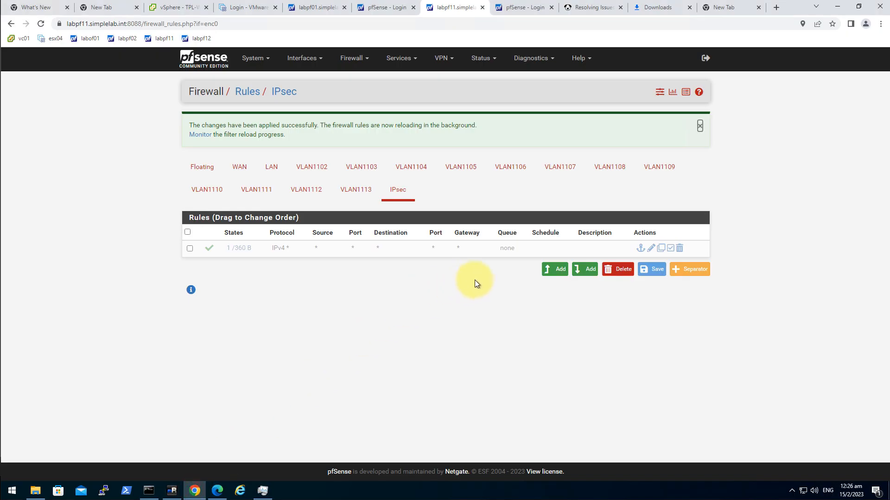
Re-enable and apply the IPsec pass rule and confirm pings to 10.11.1.1 succeed again
{"action": "left_click", "coordinate": [209, 251]}
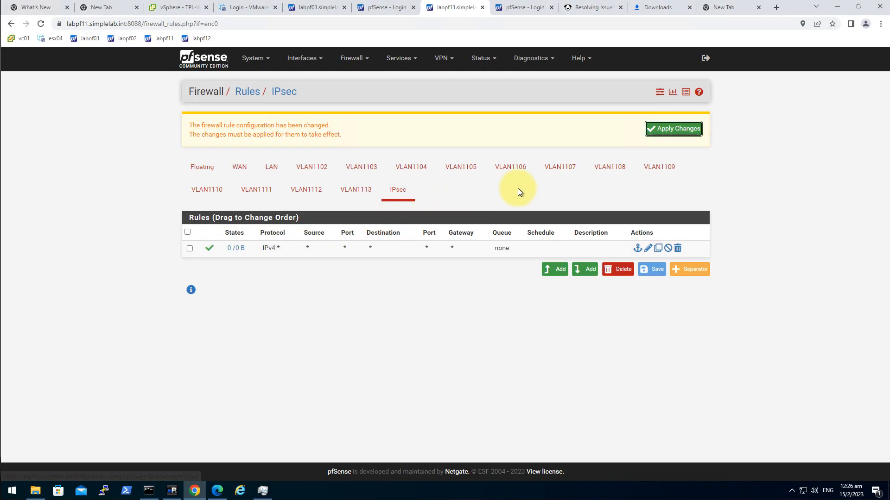
{"action": "left_click", "coordinate": [661, 133]}
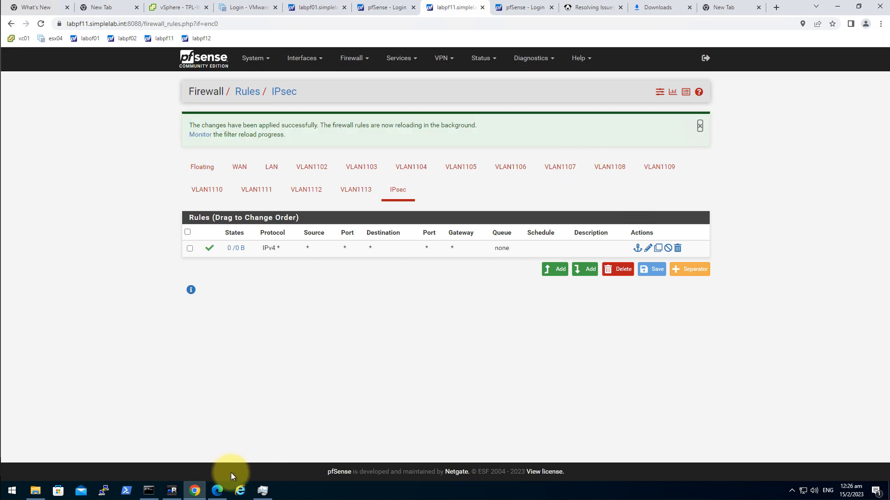
{"action": "left_click", "coordinate": [172, 490]}
{"action": "left_click", "coordinate": [323, 270]}
{"action": "key", "text": "Up"}
{"action": "key", "text": "Return"}
{"action": "key", "text": "ctrl+c"}
{"action": "key", "text": "Return"}
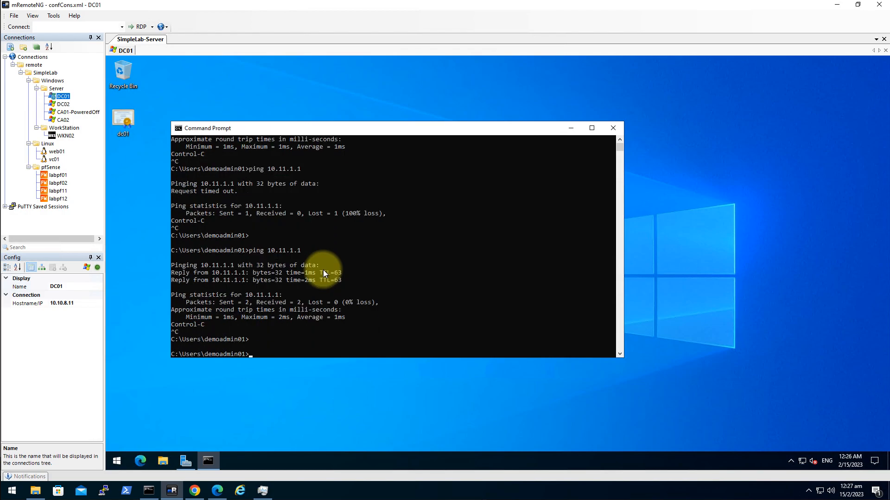
{"action": "left_click", "coordinate": [194, 490]}
{"action": "left_click", "coordinate": [180, 8]}
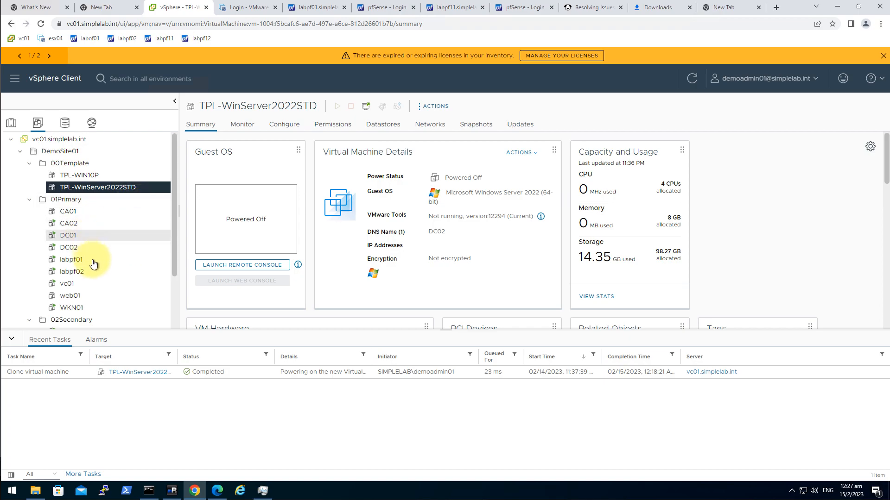
Select DC11 under 02Secondary in the inventory and read its IP address, 10.11.8.11
{"action": "scroll", "coordinate": [93, 273], "scroll_direction": "down", "scroll_amount": 3}
{"action": "left_click", "coordinate": [83, 264]}
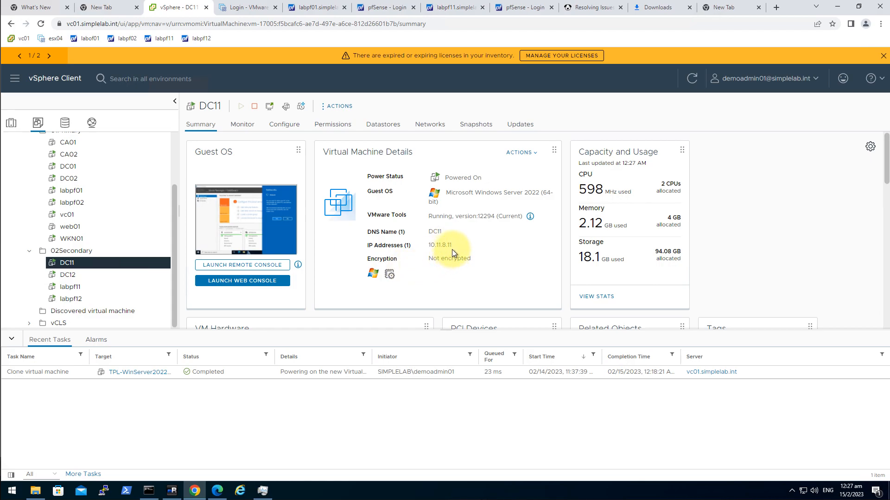
{"action": "left_click_drag", "start_coordinate": [468, 246], "coordinate": [426, 245]}
{"action": "left_click", "coordinate": [477, 246]}
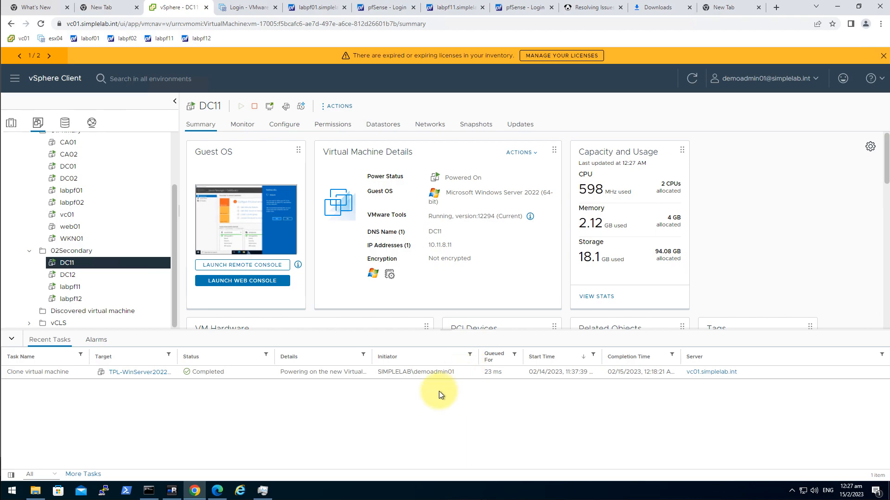
Clear DC01's console with cls and ping 10.11.8.11, which gets no replies
{"action": "left_click", "coordinate": [172, 489]}
{"action": "left_click", "coordinate": [300, 294]}
{"action": "key", "text": "Escape"}
{"action": "type", "text": "cls"}
{"action": "key", "text": "Return"}
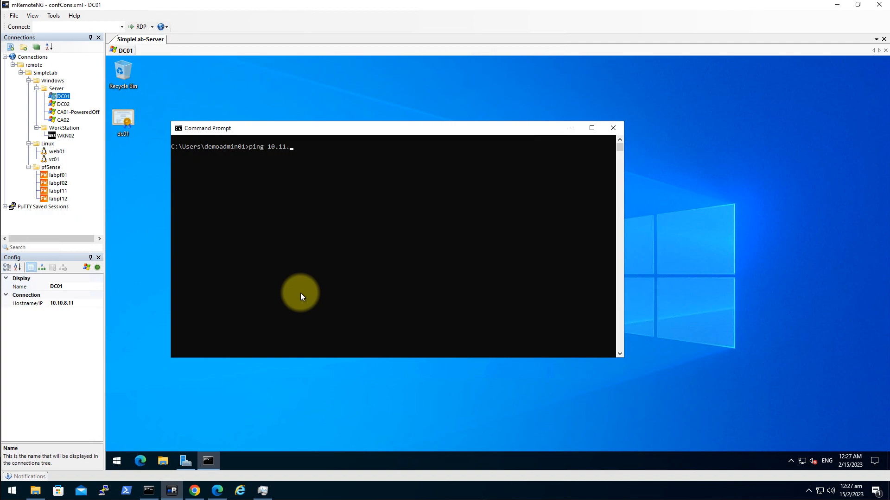
{"action": "type", "text": "ping 10.11.8.11"}
{"action": "key", "text": "Return"}
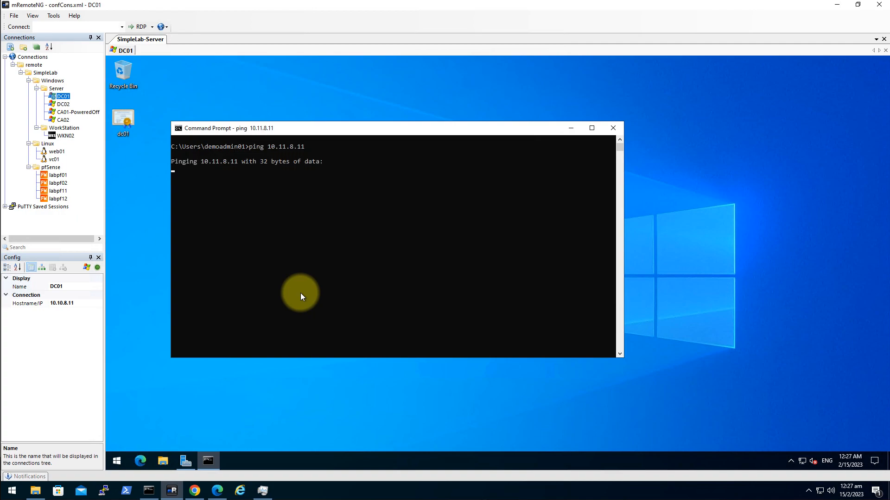
{"action": "key", "text": "ctrl+c"}
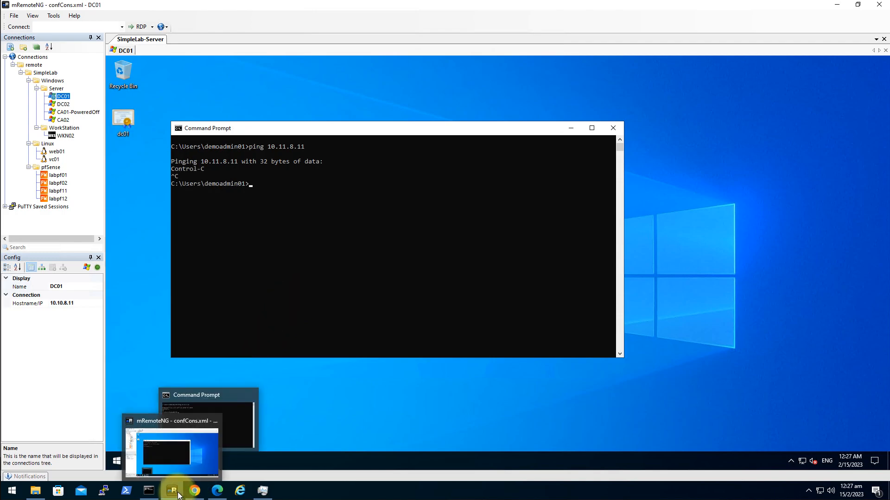
{"action": "left_click", "coordinate": [194, 491]}
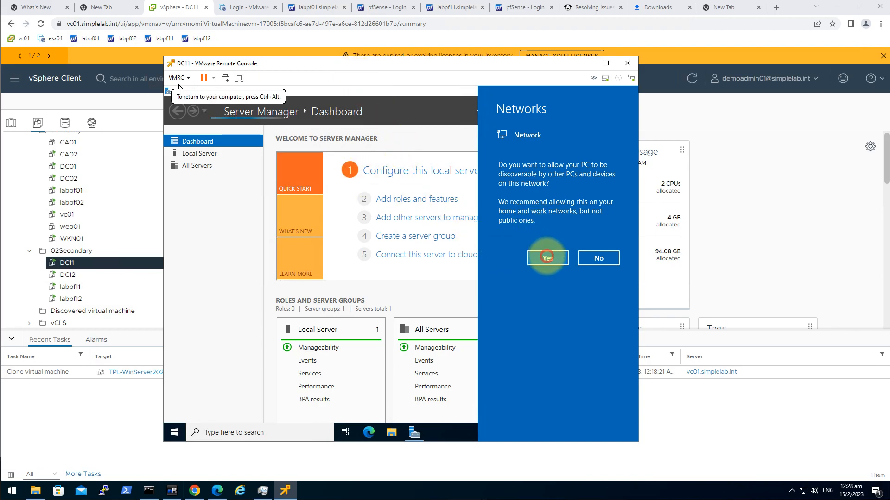
Allow DC11 to be discoverable on the network and retry the ping to 10.11.8.11 from DC01
{"action": "left_click", "coordinate": [551, 258]}
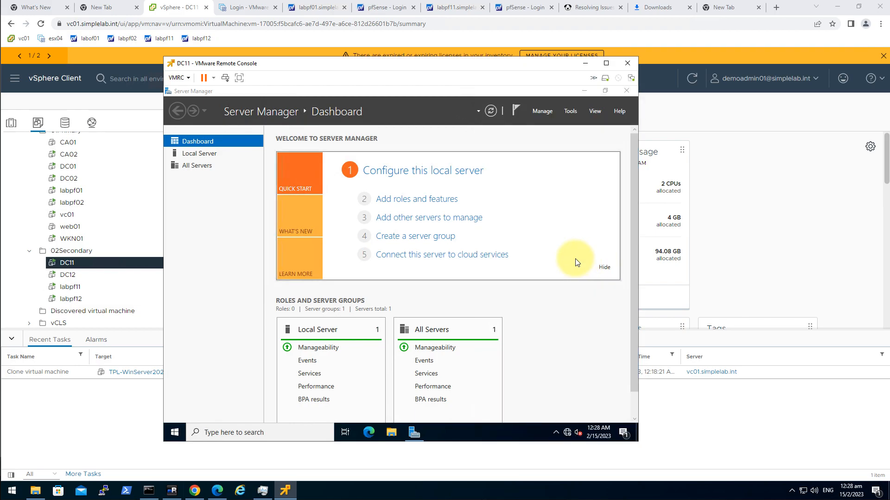
{"action": "left_click", "coordinate": [172, 491]}
{"action": "left_click", "coordinate": [315, 310]}
{"action": "key", "text": "Up"}
{"action": "key", "text": "Return"}
{"action": "key", "text": "ctrl+c"}
Return to DC11's console and open, then close, its Start menu
{"action": "left_click", "coordinate": [285, 490]}
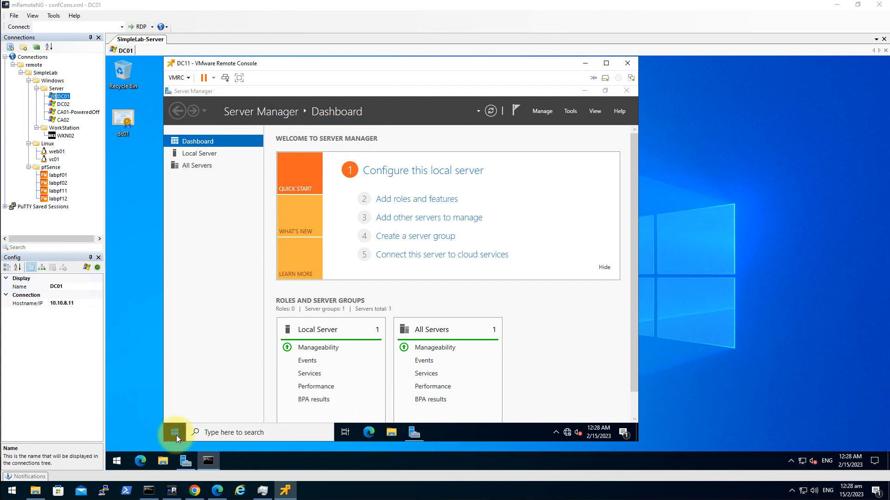
{"action": "left_click", "coordinate": [225, 433]}
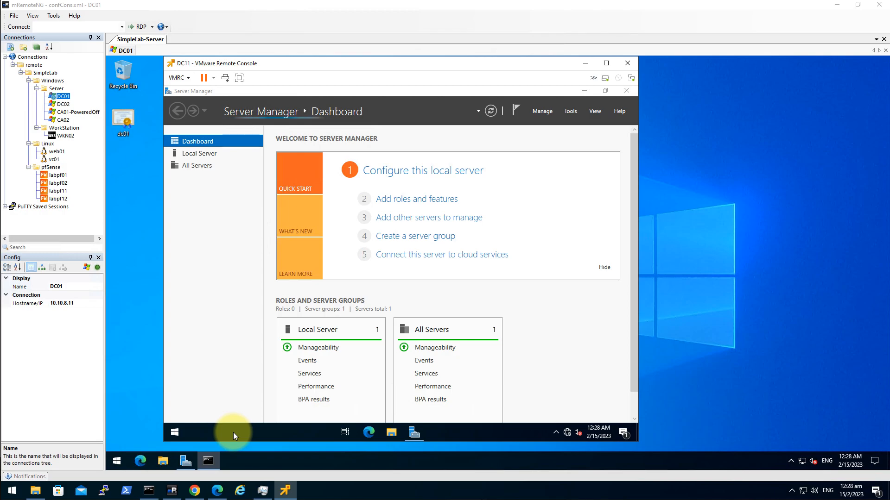
{"action": "left_click", "coordinate": [176, 432]}
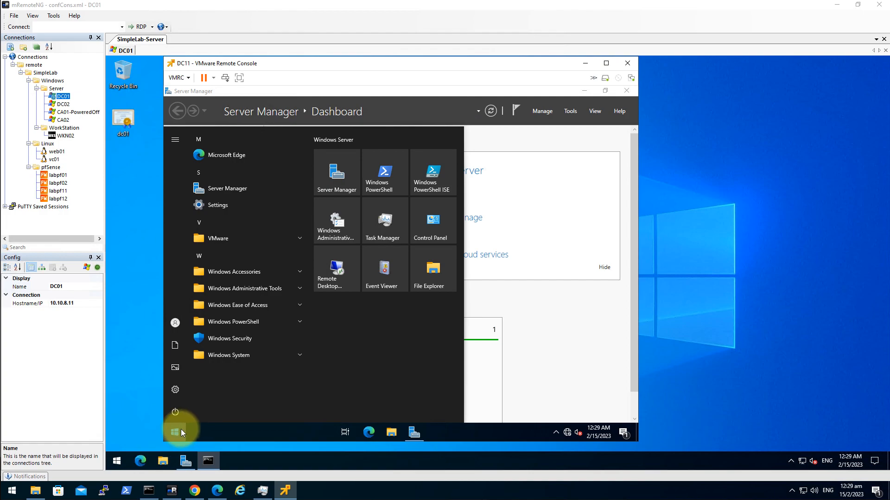
{"action": "left_click", "coordinate": [492, 289]}
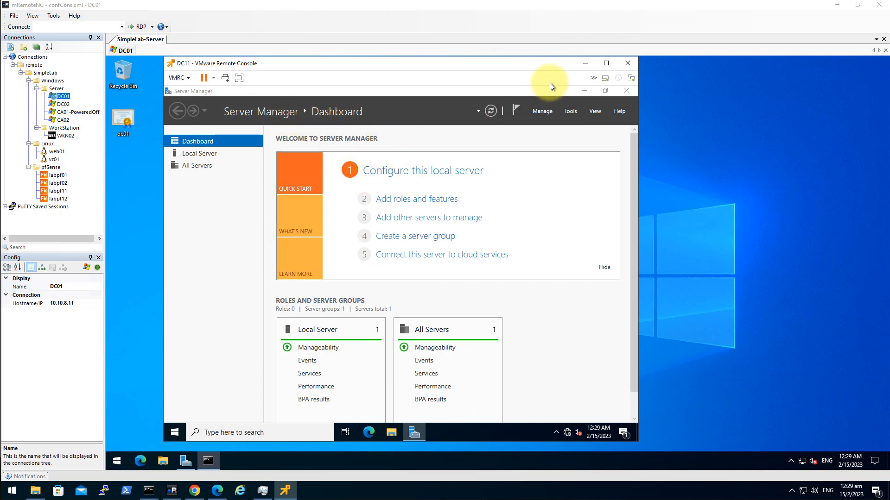
Launch Task Manager on DC11 and run cmd as a new administrative task
{"action": "right_click", "coordinate": [463, 435]}
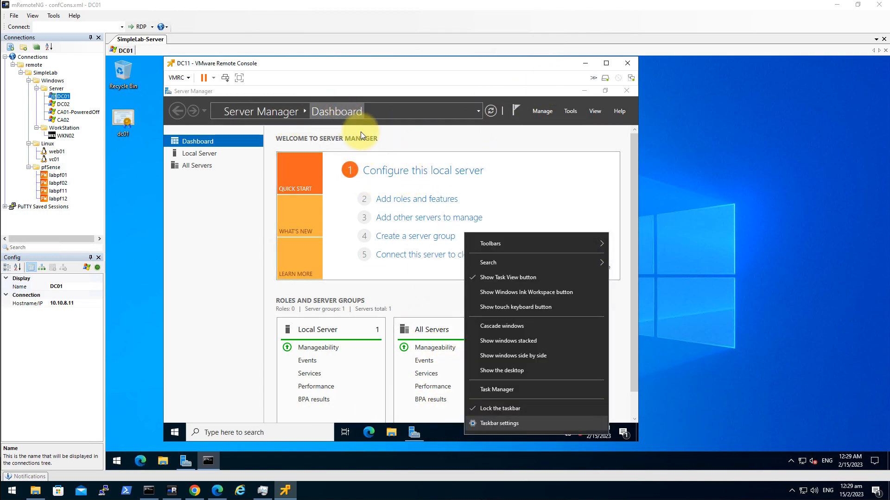
{"action": "left_click", "coordinate": [516, 390]}
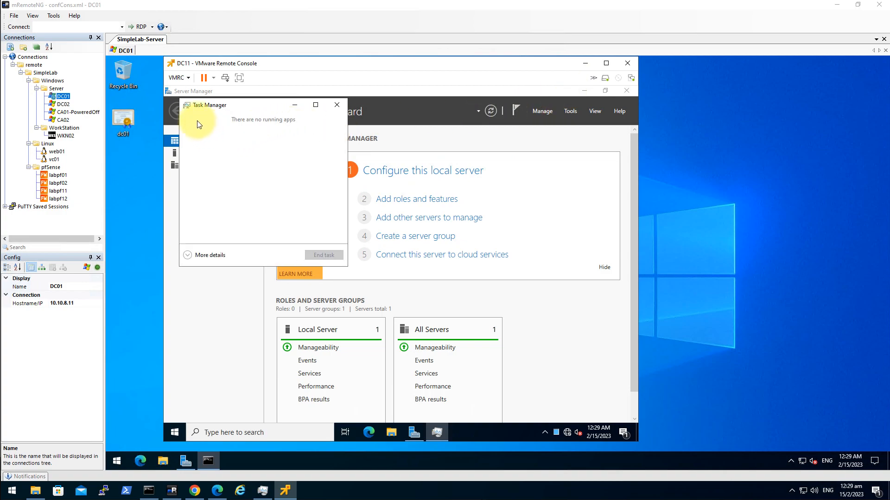
{"action": "left_click", "coordinate": [206, 255]}
{"action": "left_click", "coordinate": [188, 117]}
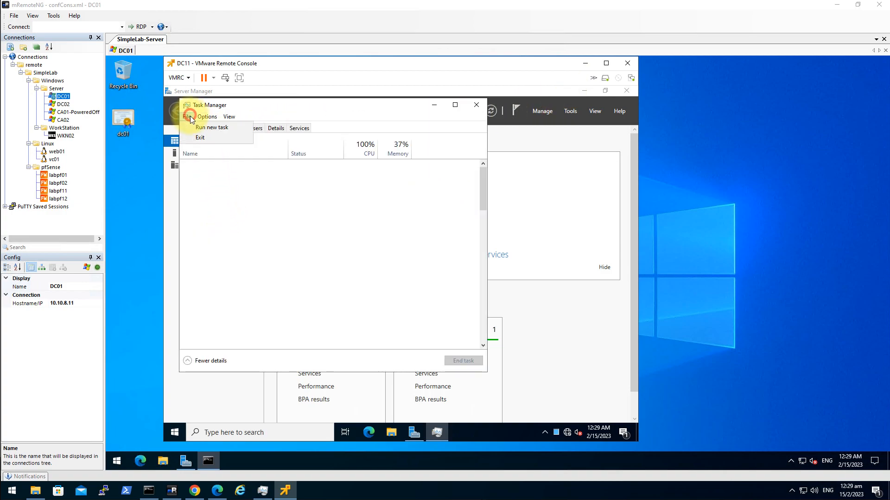
{"action": "left_click", "coordinate": [200, 127]}
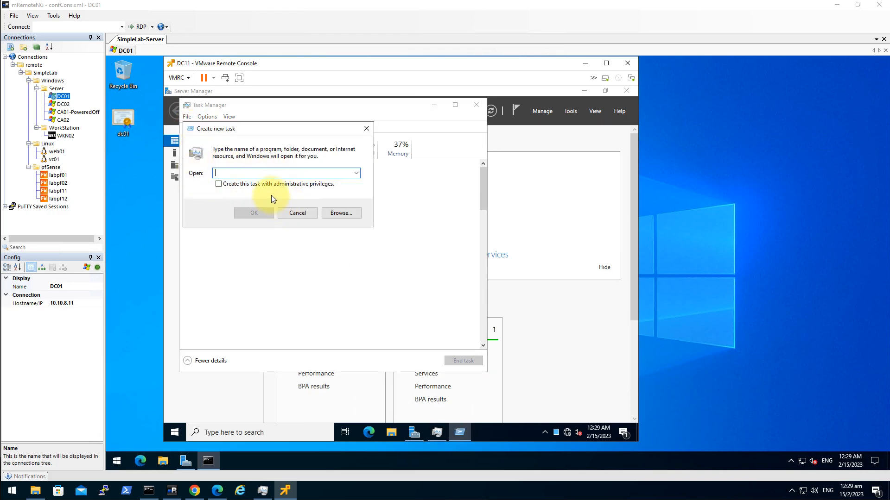
{"action": "type", "text": "cmd"}
{"action": "key", "text": "Return"}
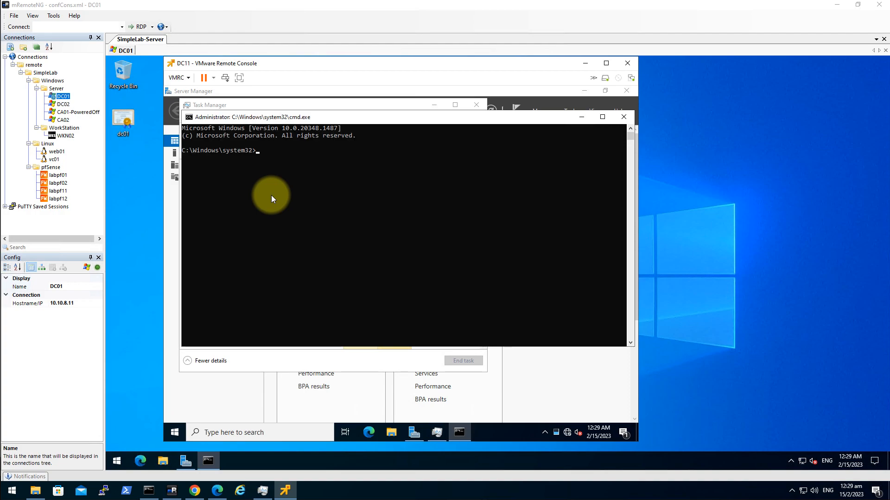
Run wf.msc in the command prompt to open Windows Defender Firewall with Advanced Security
{"action": "key", "text": "super+e"}
{"action": "left_click", "coordinate": [216, 212]}
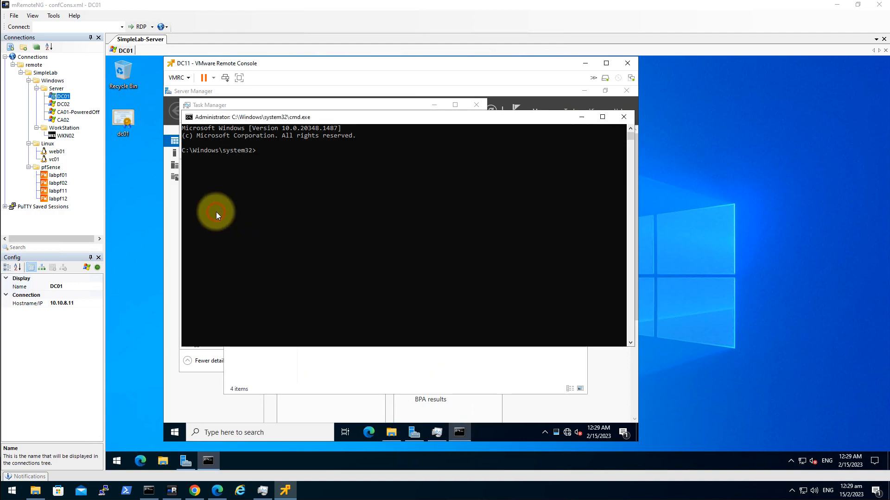
{"action": "type", "text": "wf.msc"}
{"action": "key", "text": "Return"}
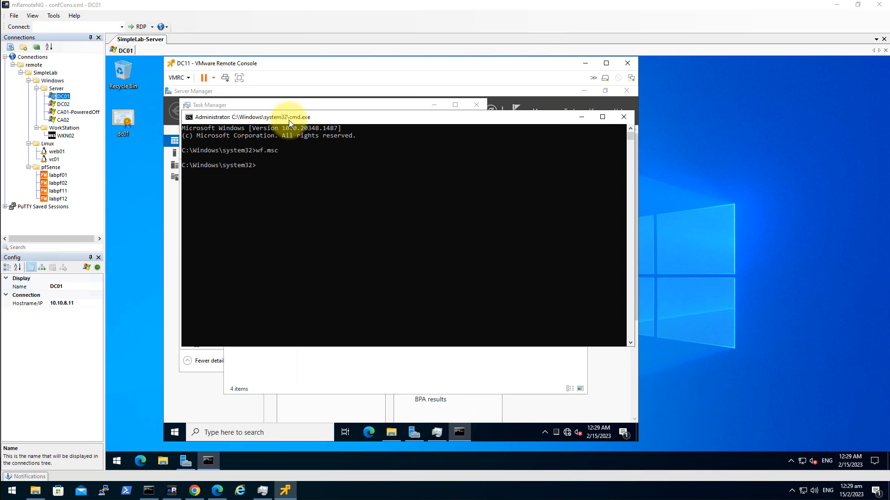
Start a new custom inbound rule for all programs with protocol type ICMPv4
{"action": "left_click", "coordinate": [220, 138]}
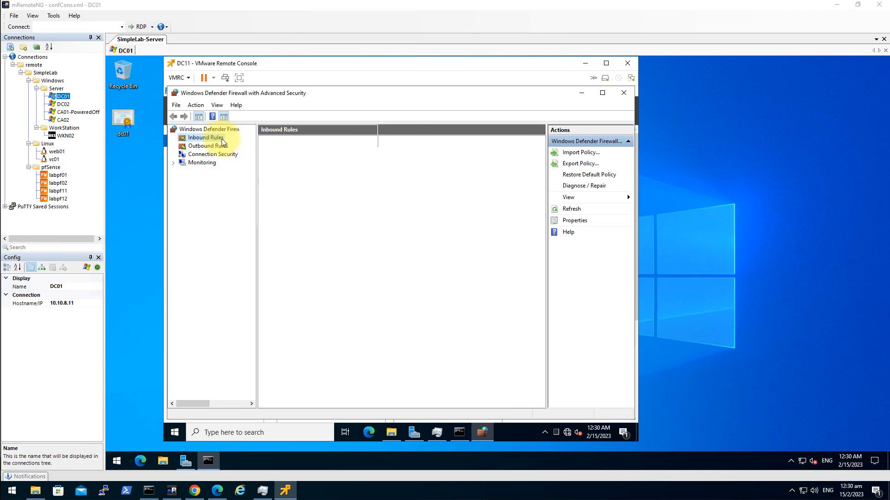
{"action": "right_click", "coordinate": [219, 139]}
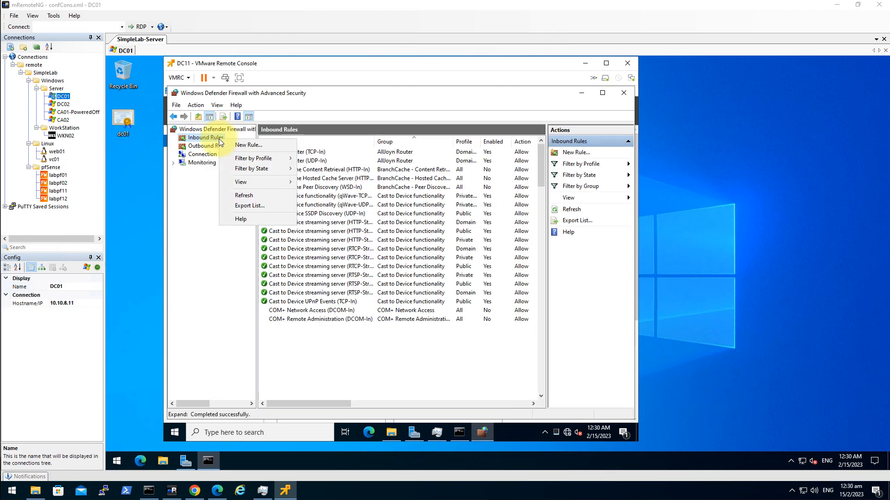
{"action": "left_click", "coordinate": [252, 145]}
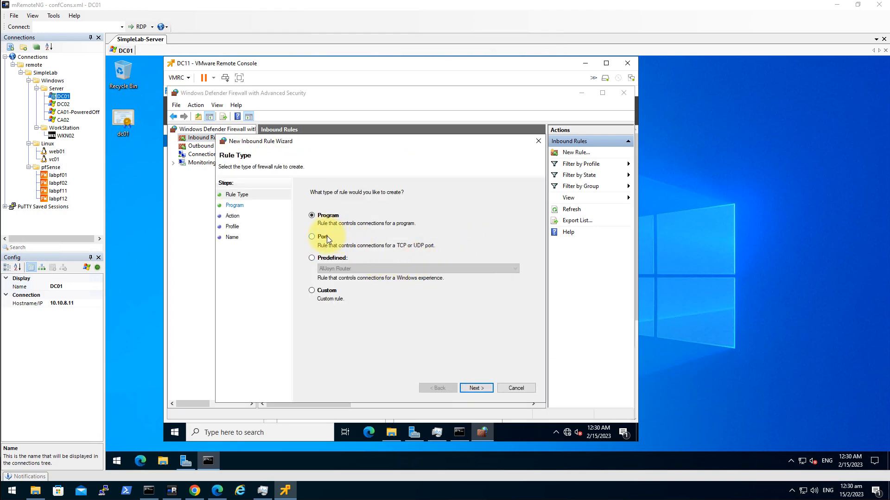
{"action": "left_click", "coordinate": [326, 291]}
{"action": "left_click", "coordinate": [477, 388]}
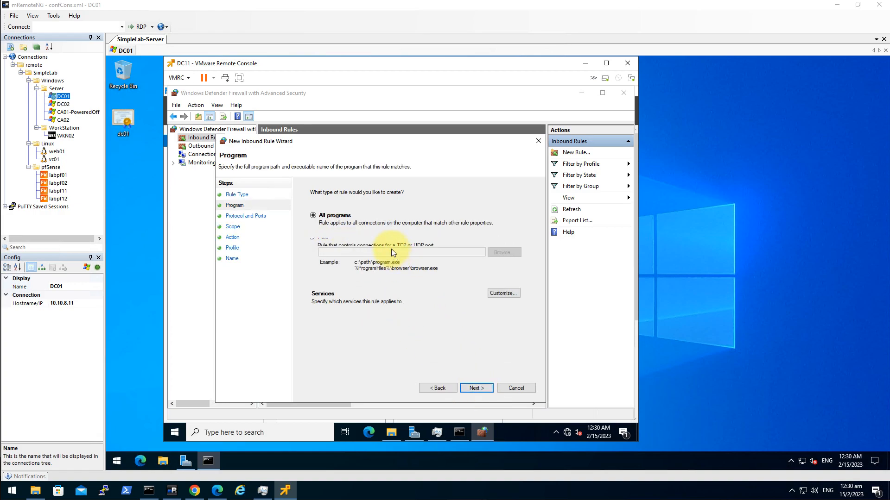
{"action": "left_click", "coordinate": [477, 389]}
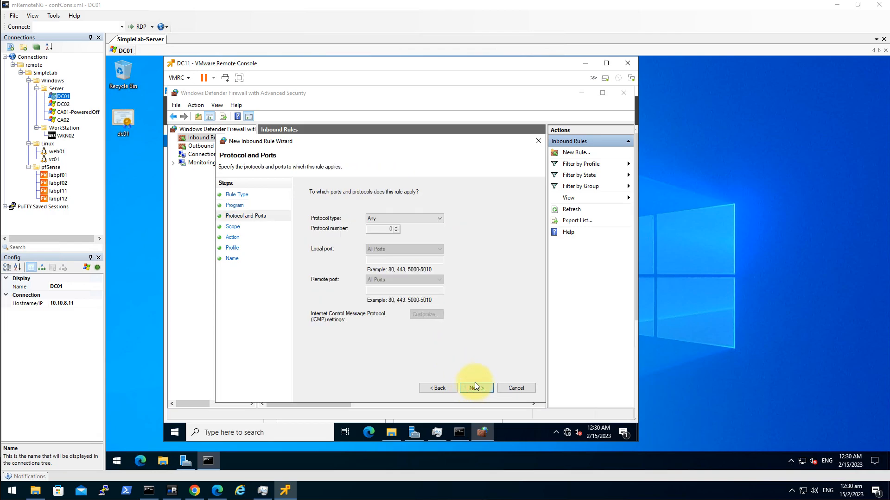
{"action": "left_click", "coordinate": [393, 218]}
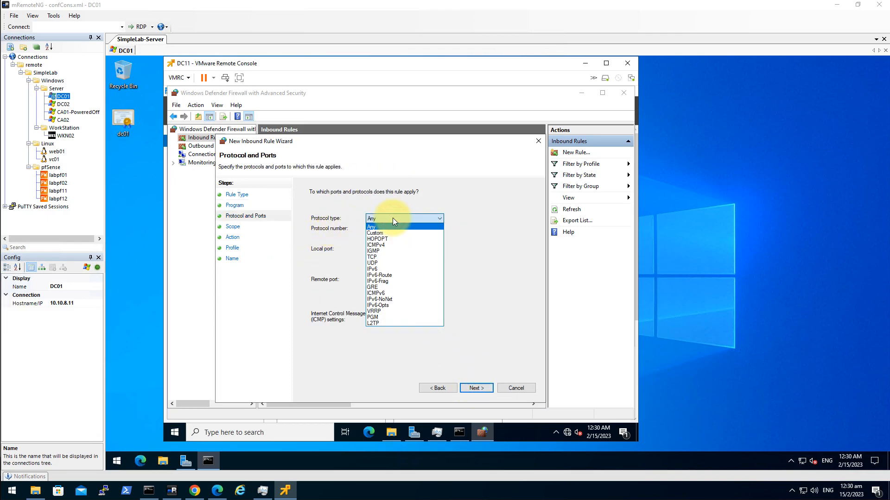
{"action": "left_click", "coordinate": [394, 245]}
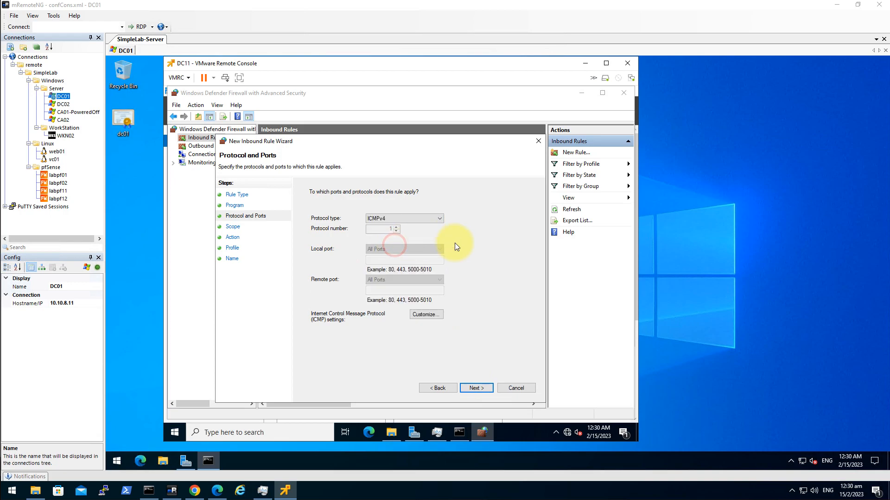
Keep any address, allow the connection on all profiles, and name the rule AllowPing
{"action": "left_click", "coordinate": [476, 387]}
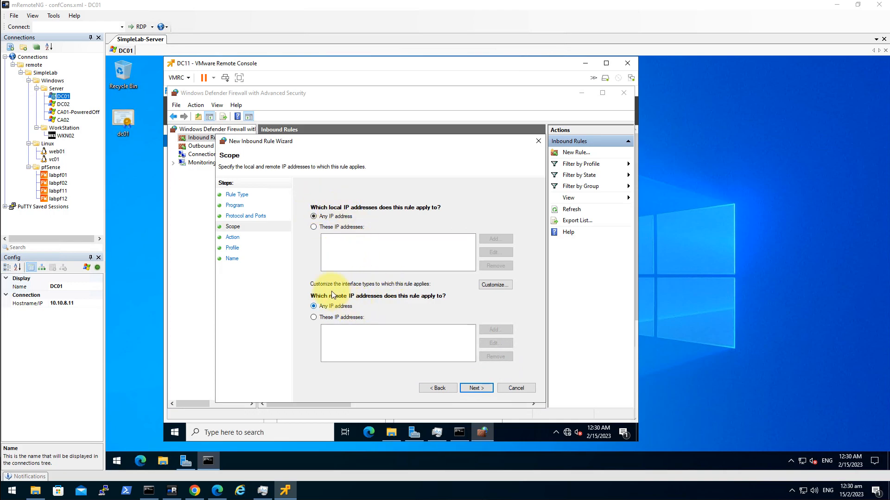
{"action": "left_click", "coordinate": [476, 389]}
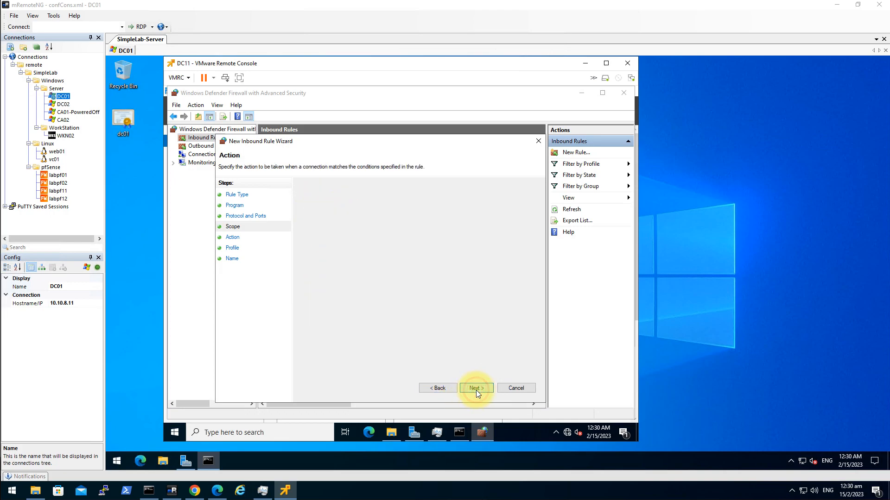
{"action": "left_click", "coordinate": [476, 389]}
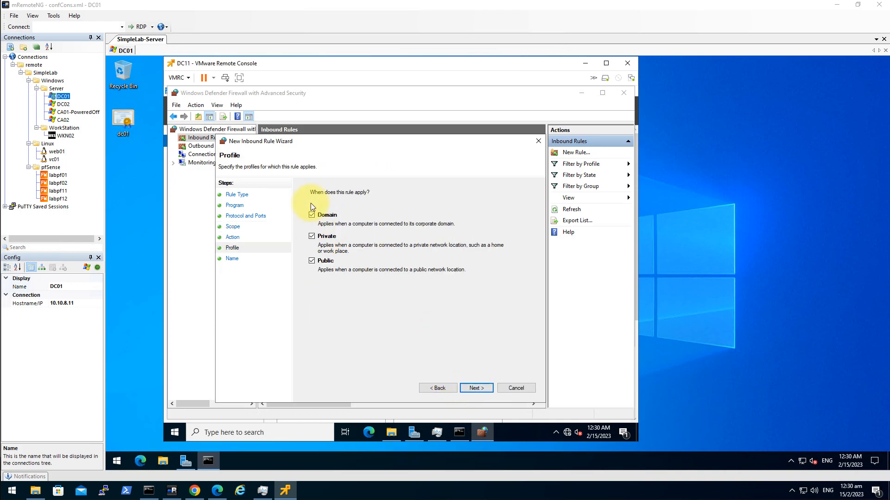
{"action": "left_click", "coordinate": [475, 389]}
{"action": "type", "text": "Al"}
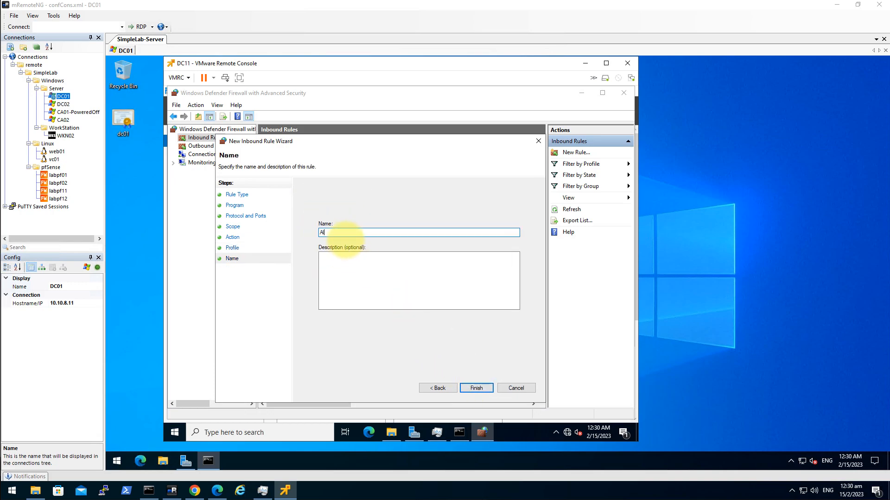
{"action": "type", "text": "lowPing"}
{"action": "left_click", "coordinate": [477, 388]}
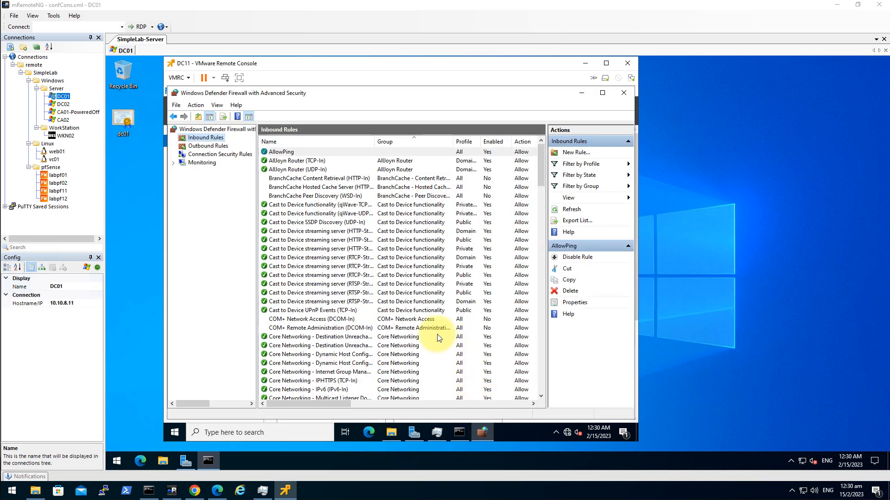
Rerun the ping from DC01 to 10.11.8.11, now getting replies with no loss
{"action": "left_click", "coordinate": [171, 490]}
{"action": "left_click", "coordinate": [305, 228]}
{"action": "key", "text": "Up"}
{"action": "key", "text": "Return"}
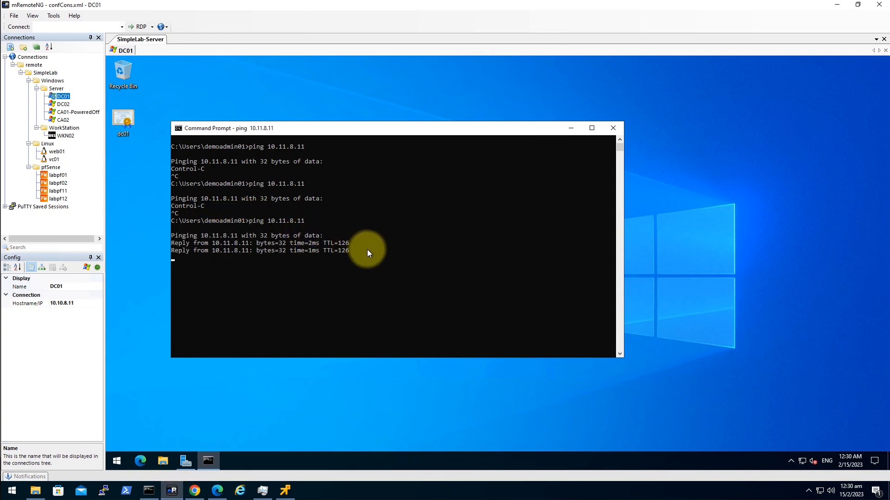
{"action": "key", "text": "ctrl+c"}
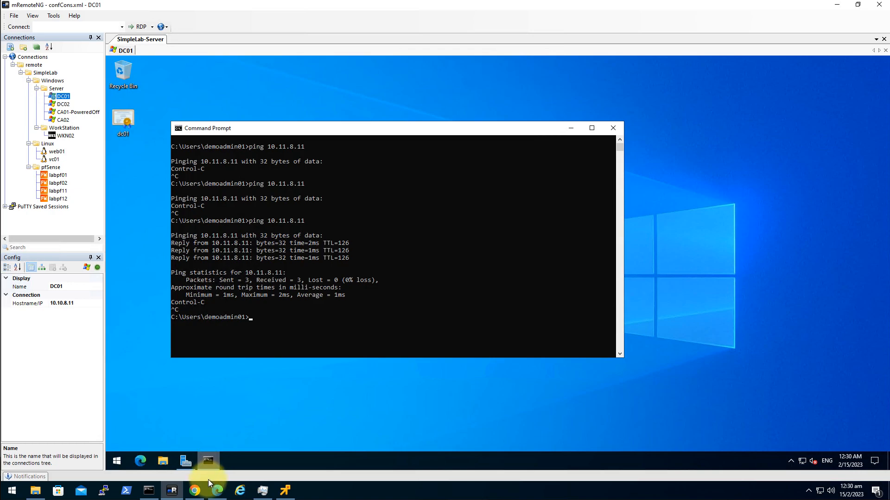
Start pinging 10.10.1.8 from DC11's Command Prompt
{"action": "left_click", "coordinate": [285, 490]}
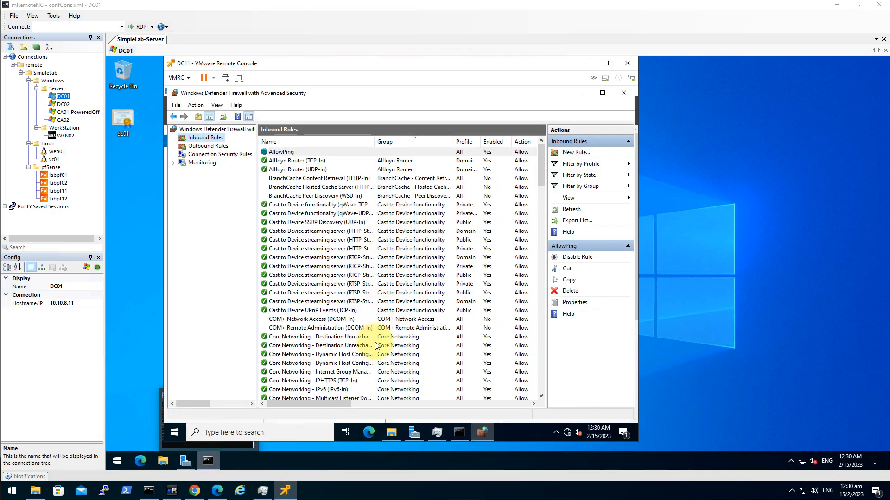
{"action": "left_click", "coordinate": [462, 431]}
{"action": "left_click", "coordinate": [376, 224]}
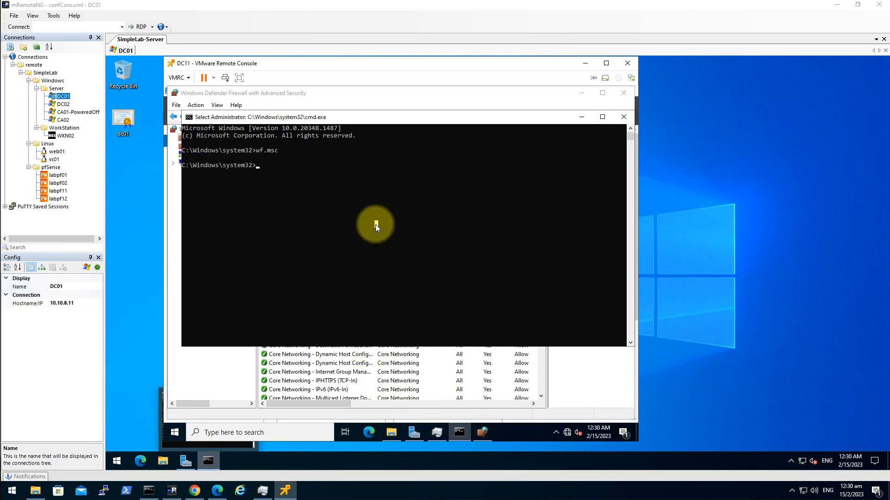
{"action": "type", "text": "ping 1"}
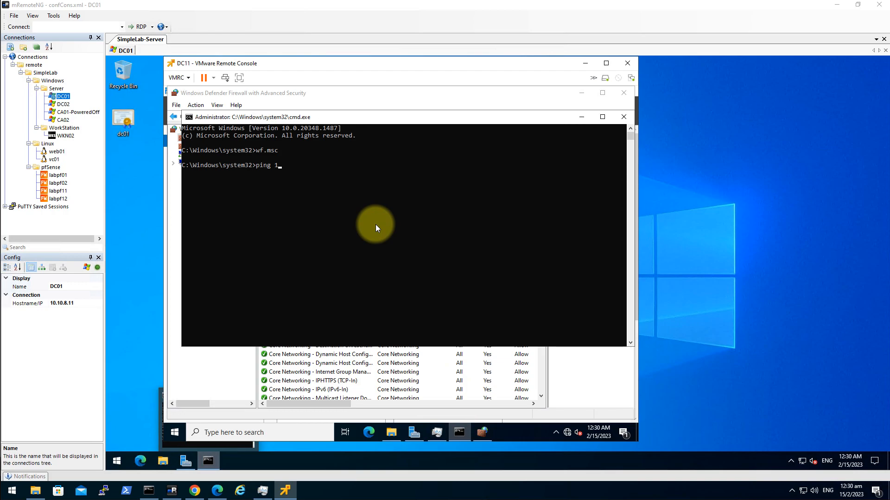
{"action": "type", "text": "0.10.1.8"}
{"action": "key", "text": "Return"}
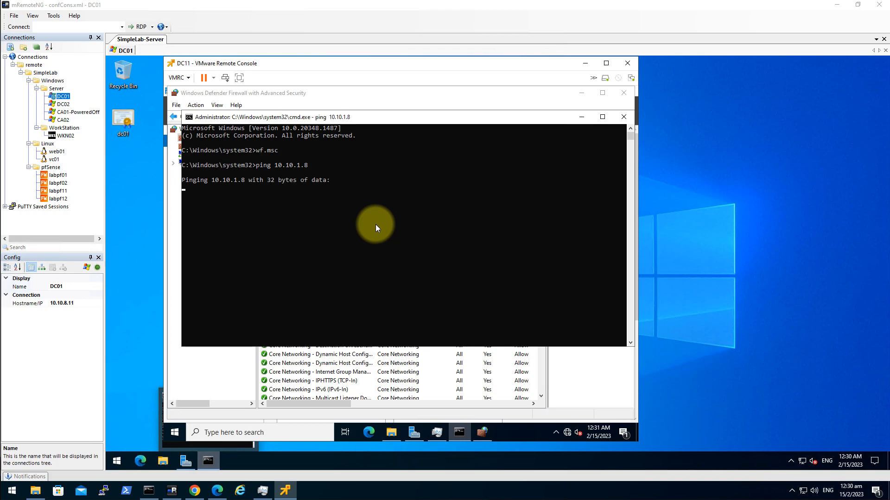
{"action": "left_click", "coordinate": [196, 490]}
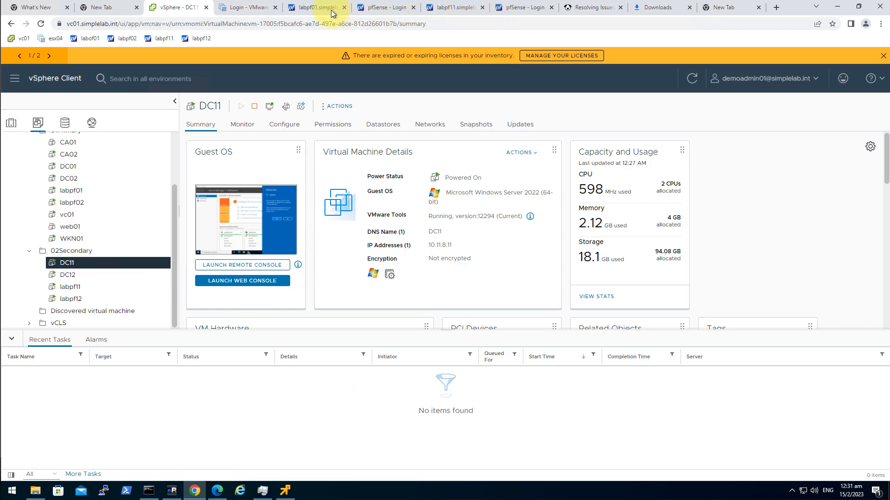
On labpf11, add and apply a VLAN1108 pass rule with protocol ICMP
{"action": "left_click", "coordinate": [445, 9]}
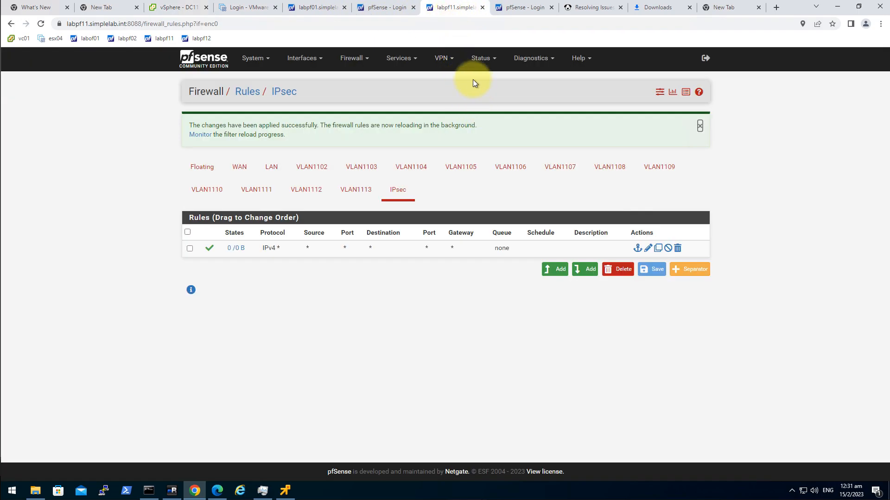
{"action": "left_click", "coordinate": [355, 58]}
{"action": "left_click", "coordinate": [366, 106]}
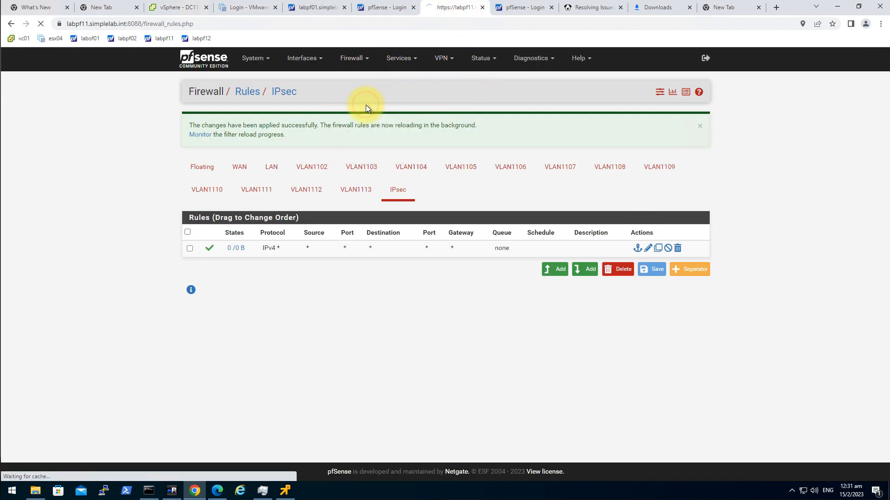
{"action": "left_click", "coordinate": [611, 121]}
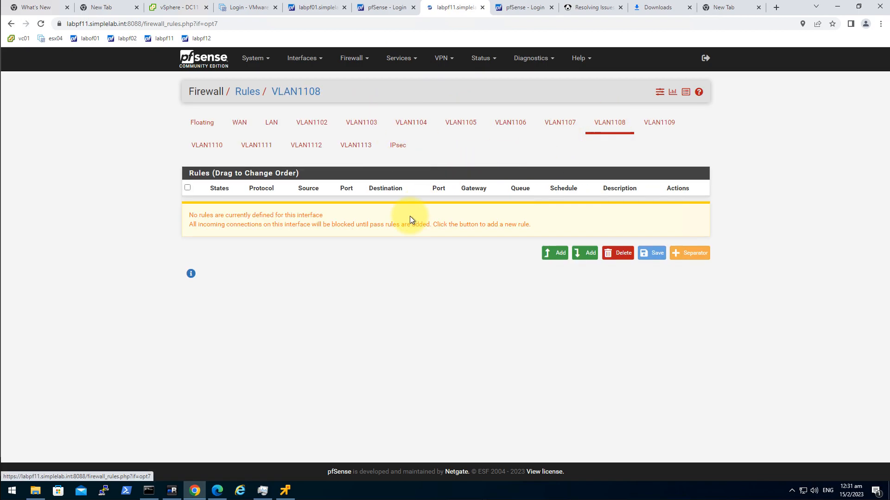
{"action": "left_click", "coordinate": [548, 254]}
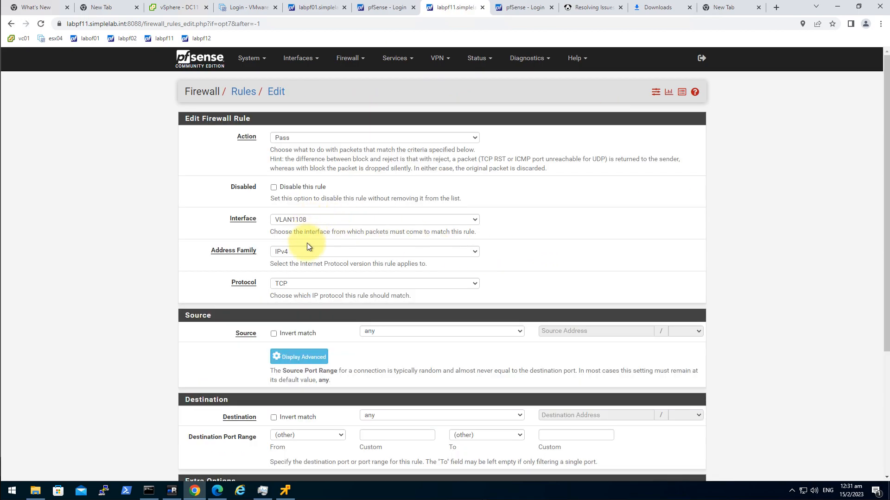
{"action": "left_click", "coordinate": [297, 282]}
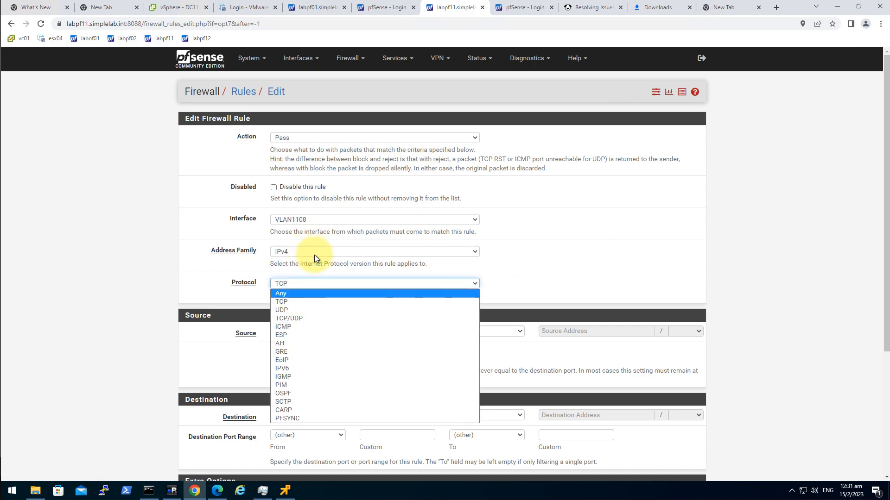
{"action": "left_click", "coordinate": [300, 318]}
{"action": "left_click", "coordinate": [296, 284]}
{"action": "left_click", "coordinate": [313, 326]}
{"action": "scroll", "coordinate": [167, 338], "scroll_direction": "down", "scroll_amount": 3}
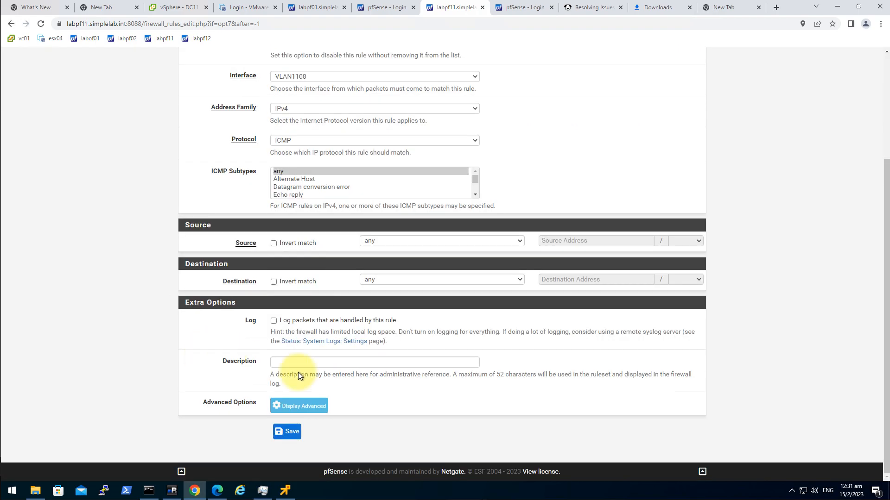
{"action": "left_click", "coordinate": [291, 431]}
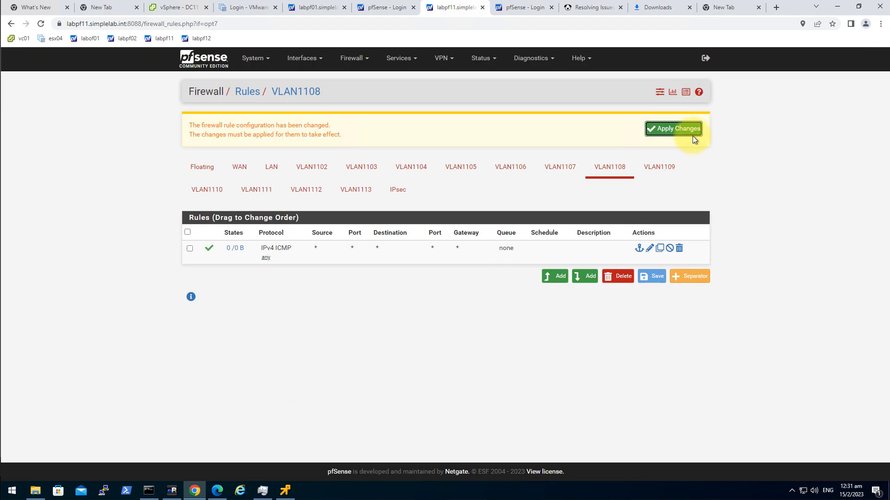
{"action": "left_click", "coordinate": [683, 129]}
On labpf01, add and apply an IPsec interface pass rule matching any protocol
{"action": "left_click", "coordinate": [313, 8]}
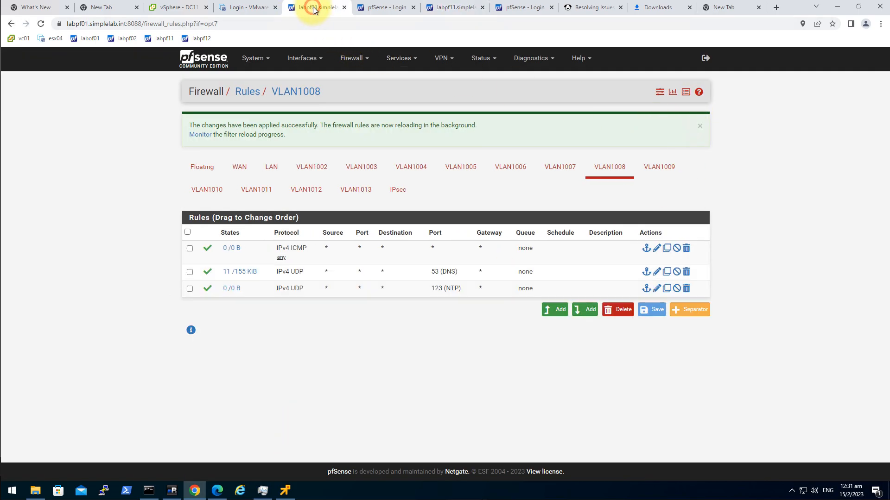
{"action": "left_click", "coordinate": [364, 58]}
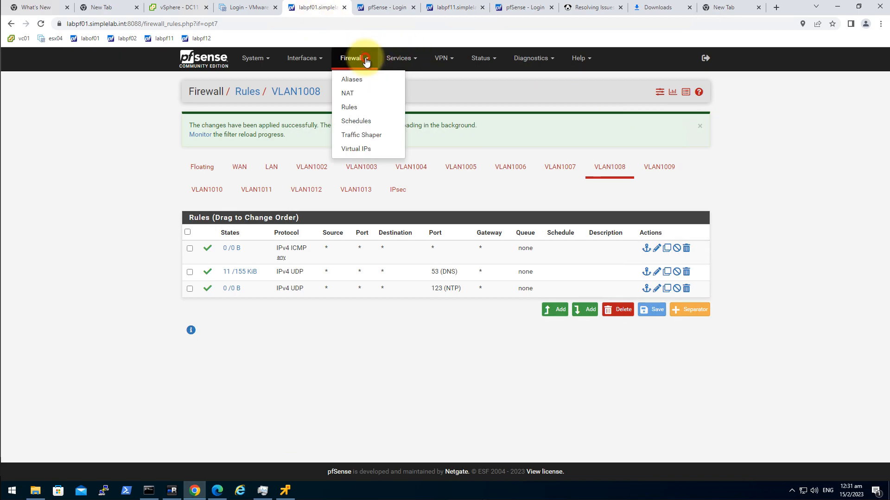
{"action": "left_click", "coordinate": [363, 107]}
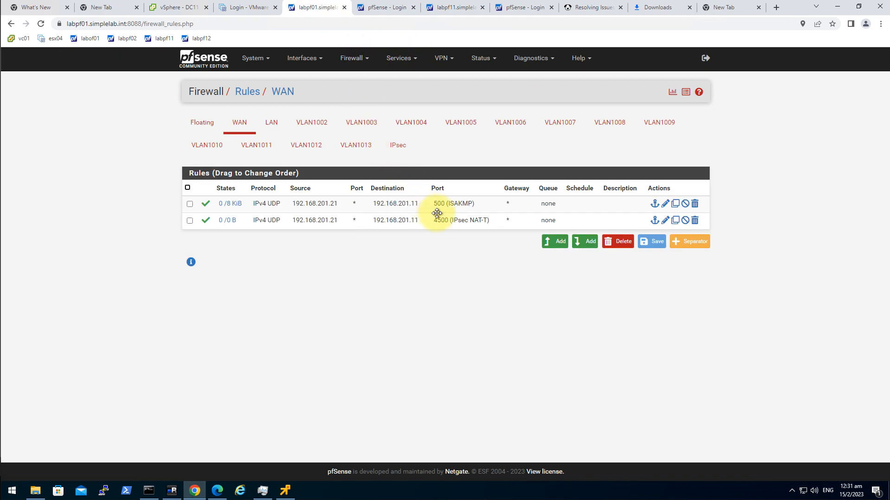
{"action": "left_click", "coordinate": [398, 147]}
{"action": "left_click", "coordinate": [557, 254]}
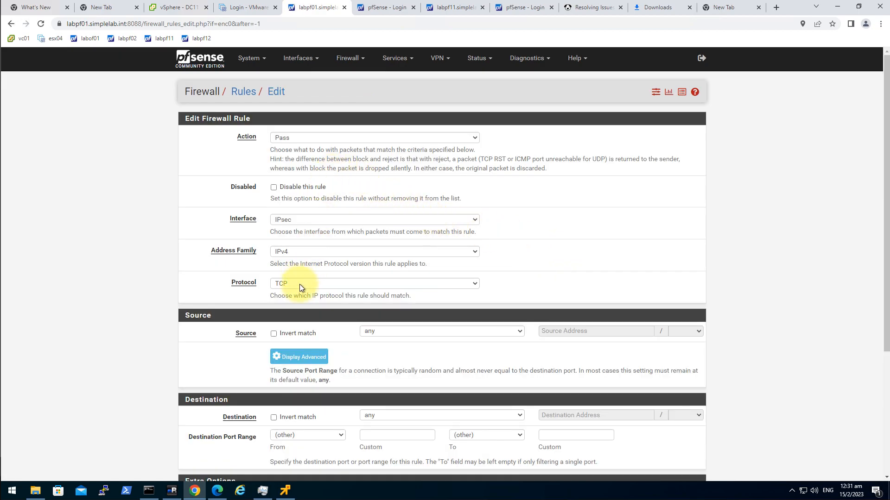
{"action": "left_click", "coordinate": [299, 284]}
{"action": "left_click", "coordinate": [294, 293]}
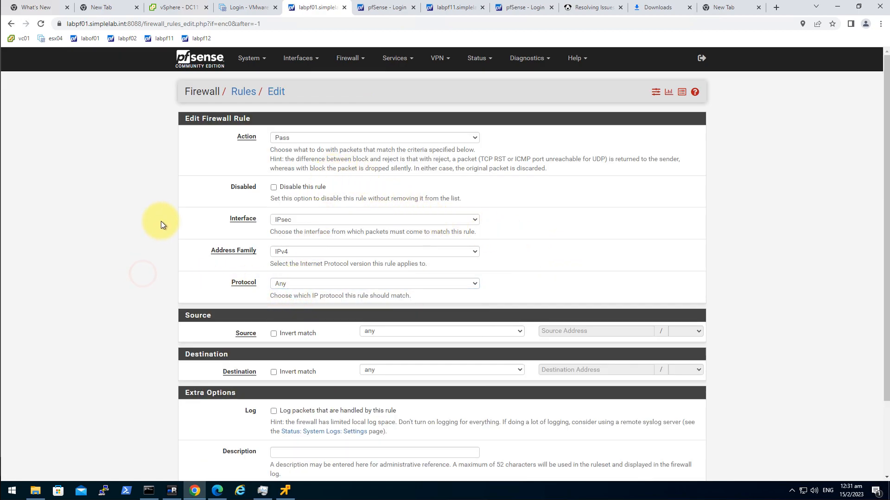
{"action": "scroll", "coordinate": [185, 280], "scroll_direction": "down", "scroll_amount": 2}
{"action": "left_click", "coordinate": [292, 432]}
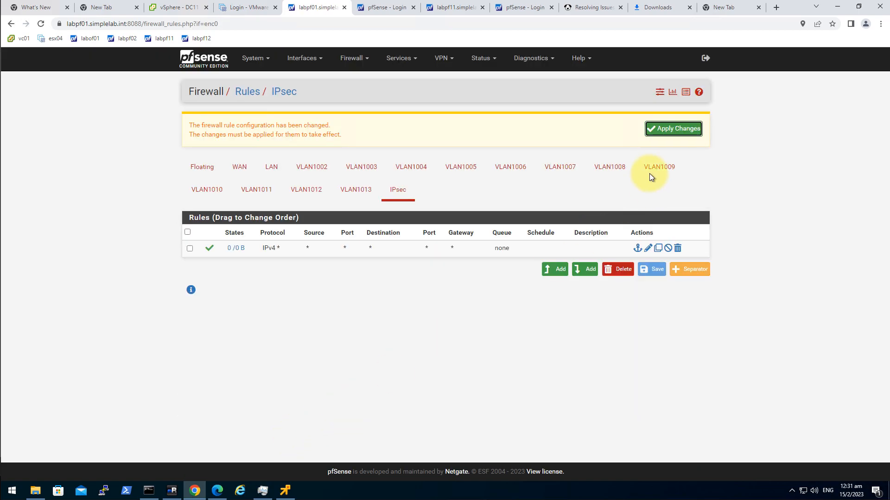
{"action": "left_click", "coordinate": [662, 129]}
Ping 10.10.1.8 from DC11's Command Prompt, which gets no reply
{"action": "left_click", "coordinate": [287, 487]}
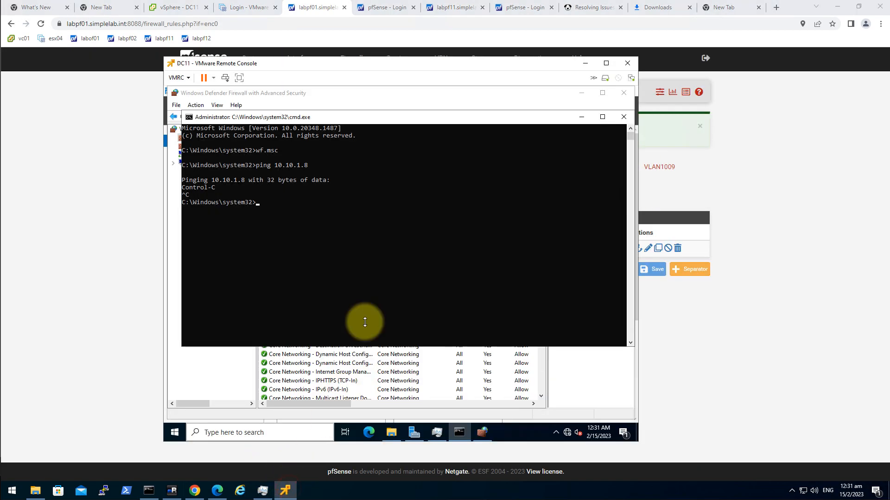
{"action": "left_click", "coordinate": [389, 227]}
{"action": "type", "text": "ping 10.10.1.8"}
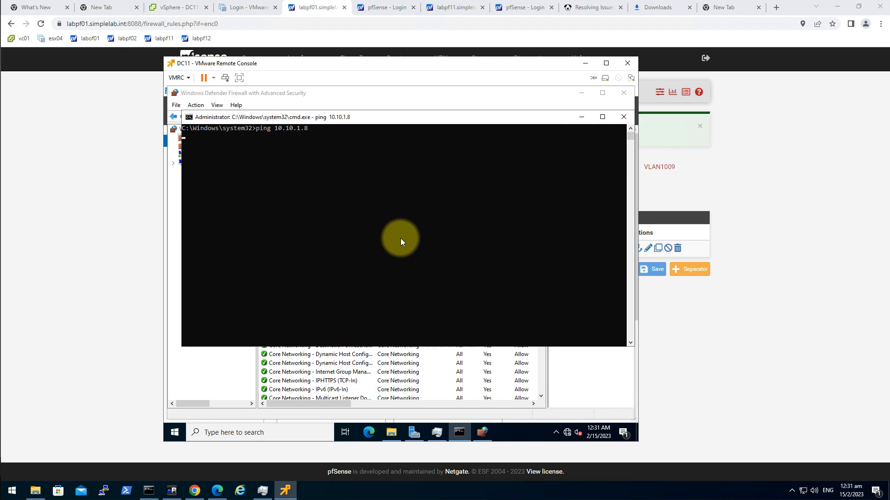
{"action": "key", "text": "Return"}
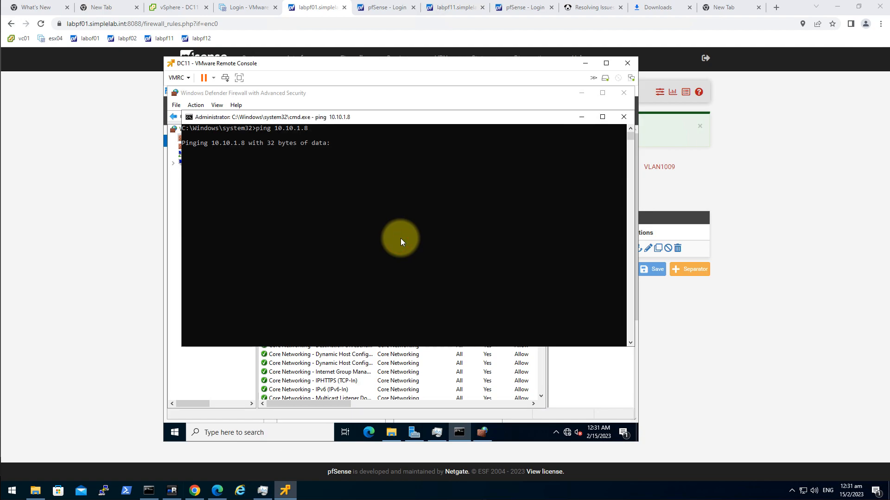
{"action": "key", "text": "ctrl+c"}
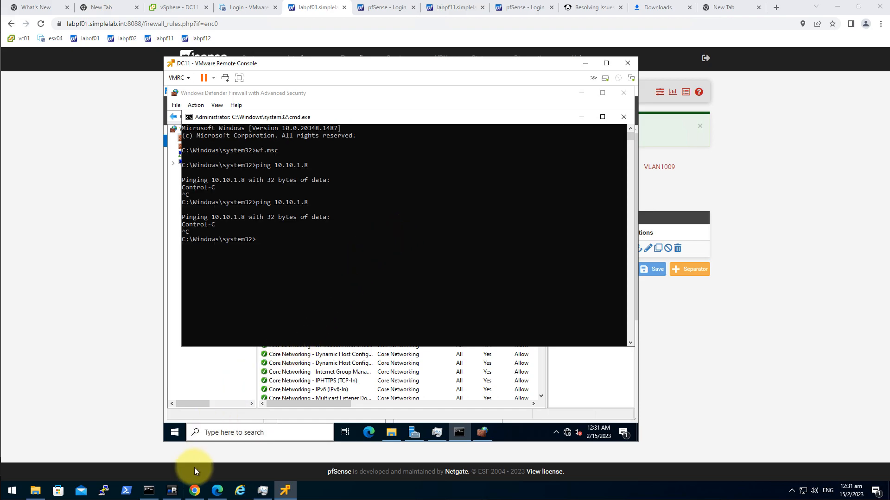
Run wf.msc in DC01's Command Prompt to open the Windows firewall console
{"action": "left_click", "coordinate": [176, 495]}
{"action": "left_click", "coordinate": [364, 264]}
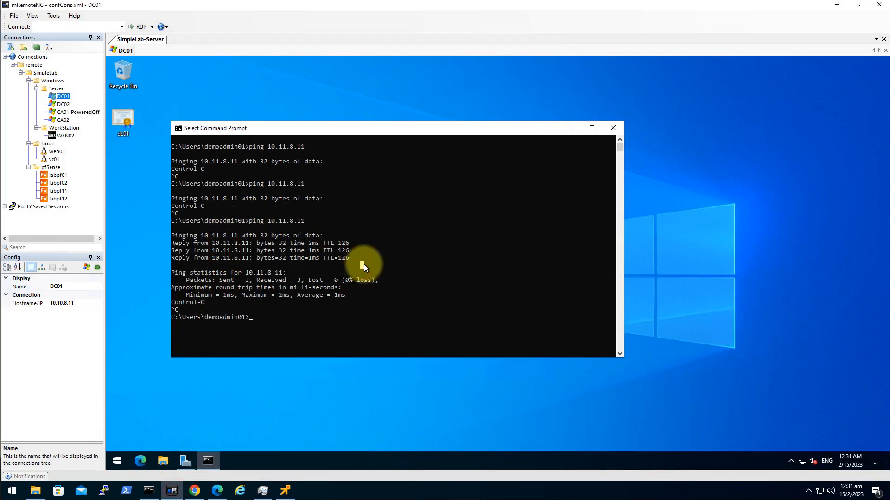
{"action": "type", "text": "wf.msc"}
{"action": "key", "text": "Return"}
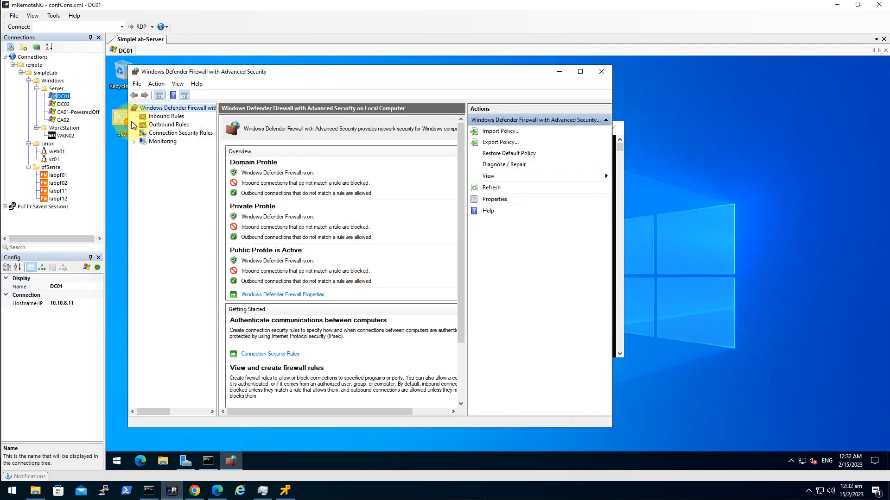
Start a new custom inbound rule covering all programs with the ICMPv4 protocol
{"action": "left_click", "coordinate": [169, 119]}
{"action": "right_click", "coordinate": [168, 116]}
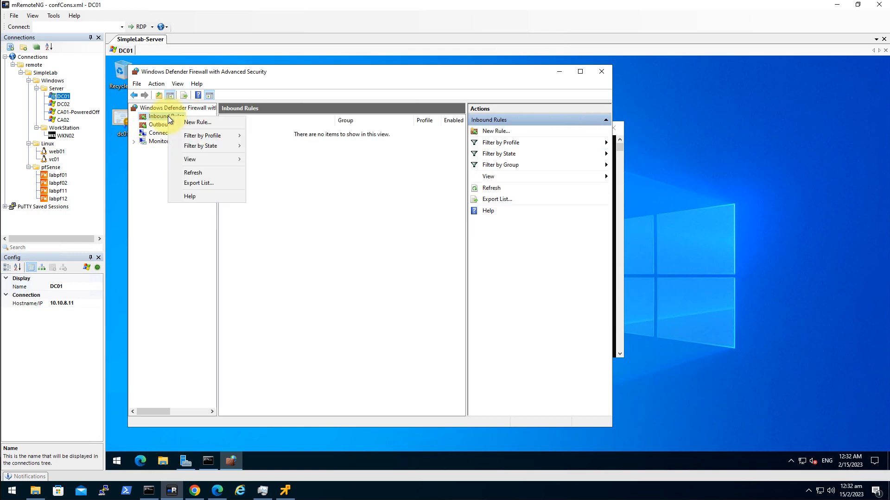
{"action": "left_click", "coordinate": [201, 122]}
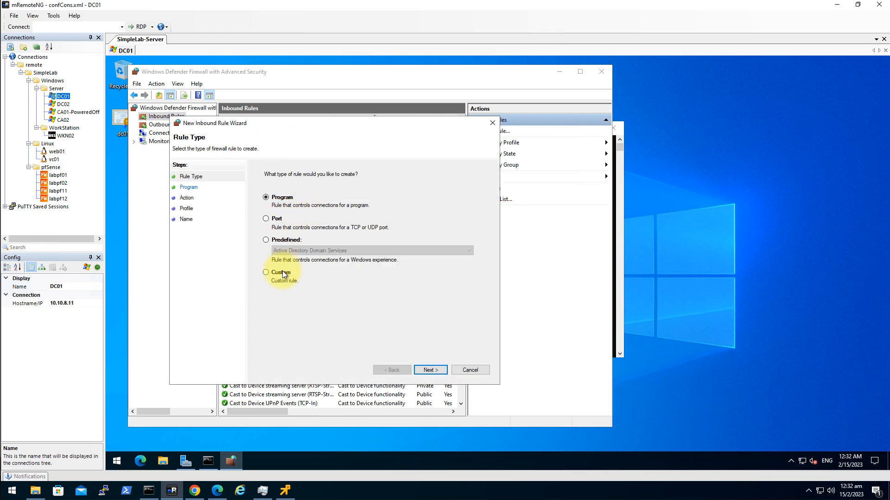
{"action": "left_click", "coordinate": [282, 274]}
{"action": "left_click", "coordinate": [435, 370]}
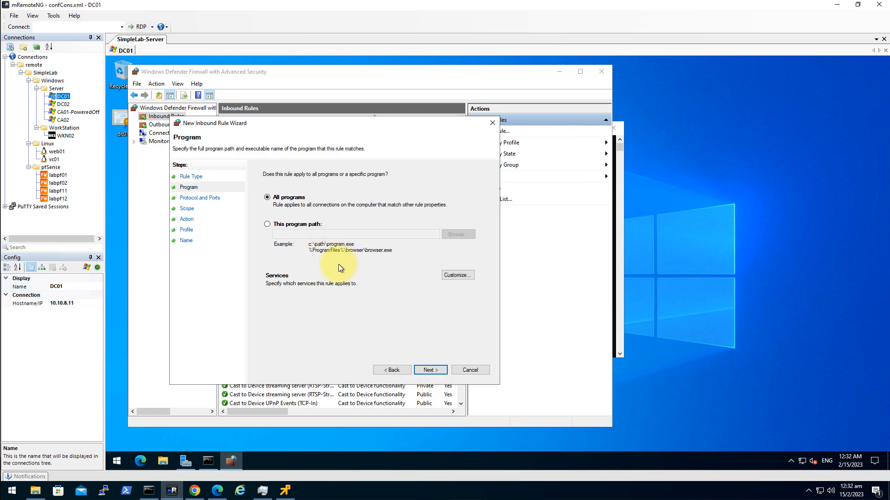
{"action": "left_click", "coordinate": [429, 370]}
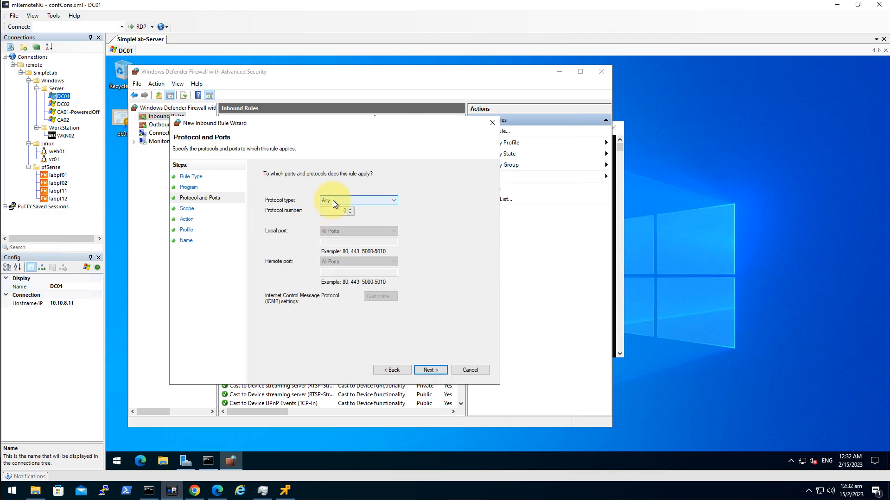
{"action": "left_click", "coordinate": [333, 201]}
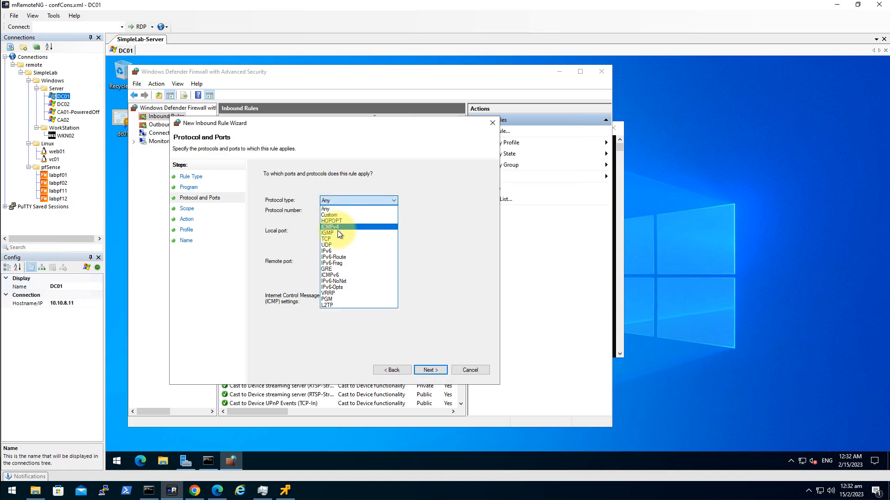
{"action": "left_click", "coordinate": [437, 369]}
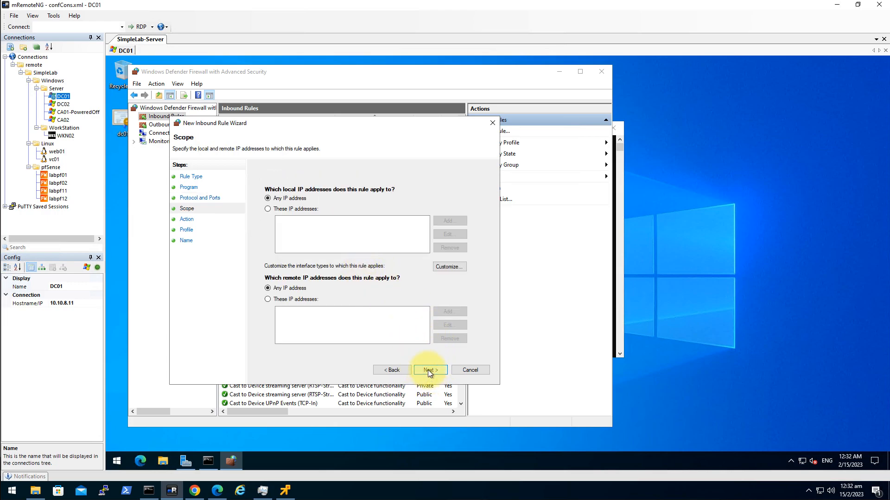
Keep any addresses, allow the connection on all three profiles, and name the rule AllowPing
{"action": "left_click", "coordinate": [427, 370]}
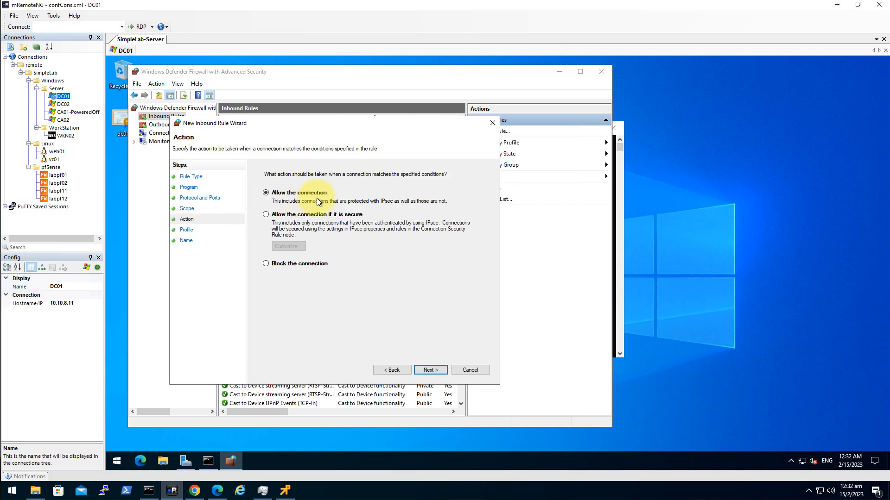
{"action": "left_click", "coordinate": [432, 370]}
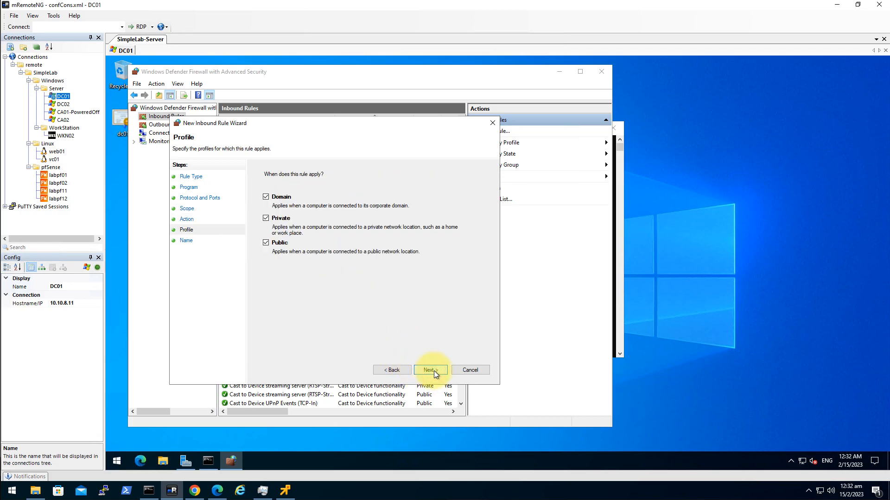
{"action": "left_click", "coordinate": [434, 370]}
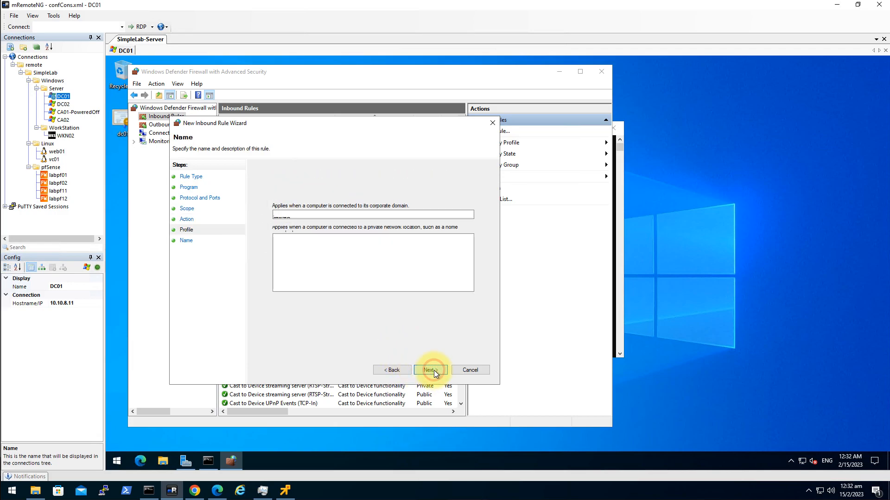
{"action": "left_click", "coordinate": [309, 213]}
{"action": "left_click", "coordinate": [309, 213]}
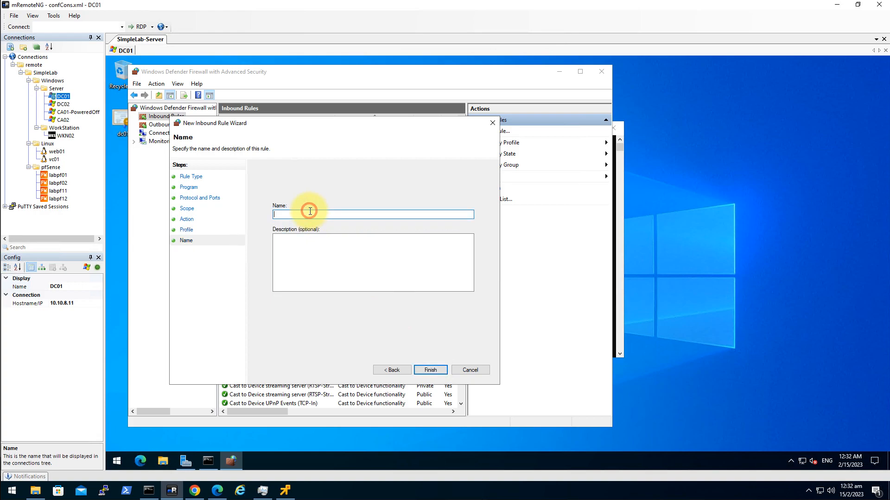
{"action": "type", "text": "AllowPing"}
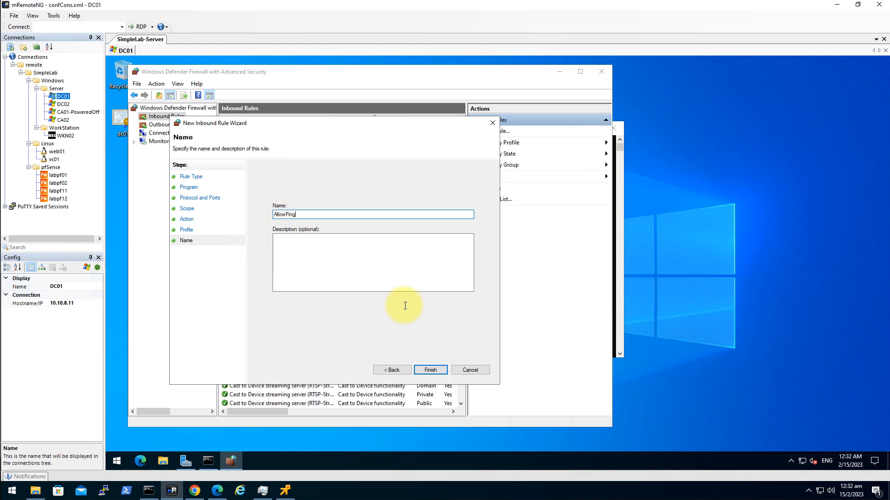
{"action": "key", "text": "Return"}
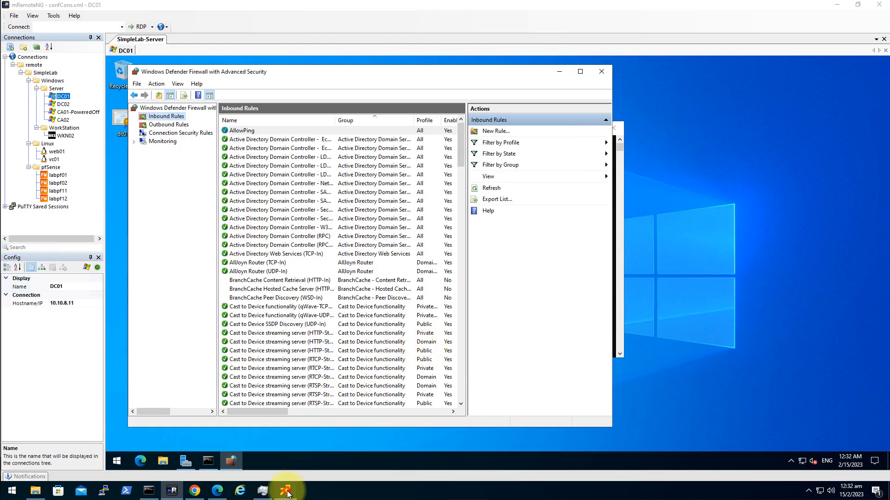
{"action": "left_click", "coordinate": [285, 491]}
Re-run ping 10.10.1.8, which still times out, then ping 10.10.8.1 for four replies
{"action": "key", "text": "Up"}
{"action": "key", "text": "Return"}
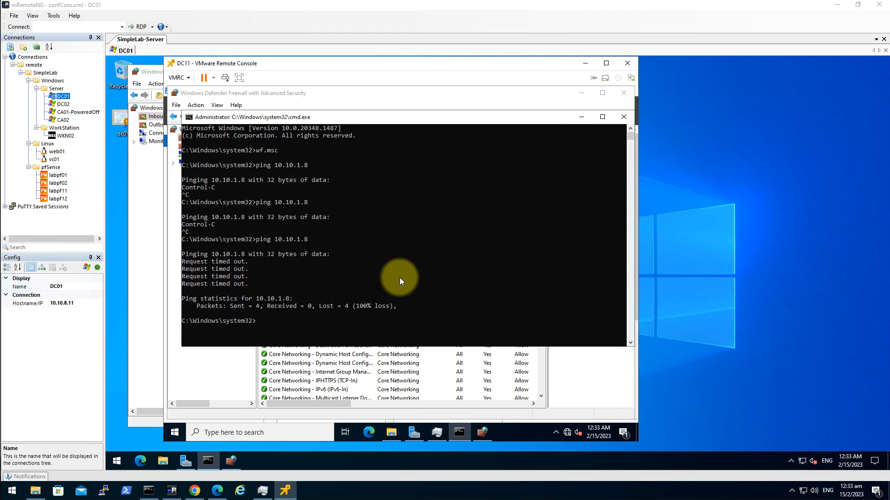
{"action": "type", "text": "ping 10.10.8.1"}
{"action": "key", "text": "Return"}
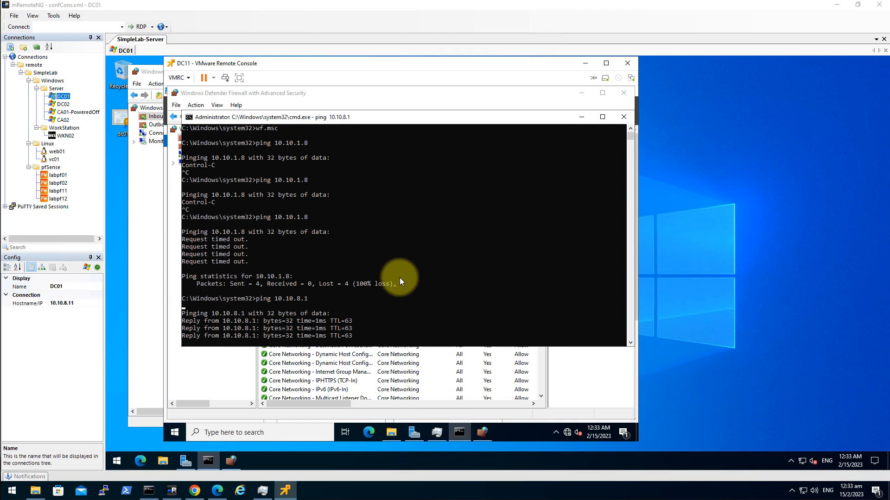
{"action": "key", "text": "Return"}
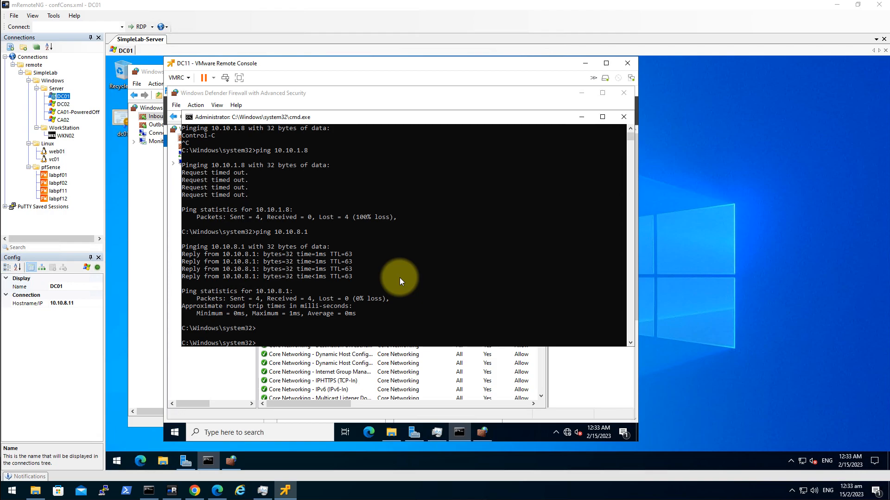